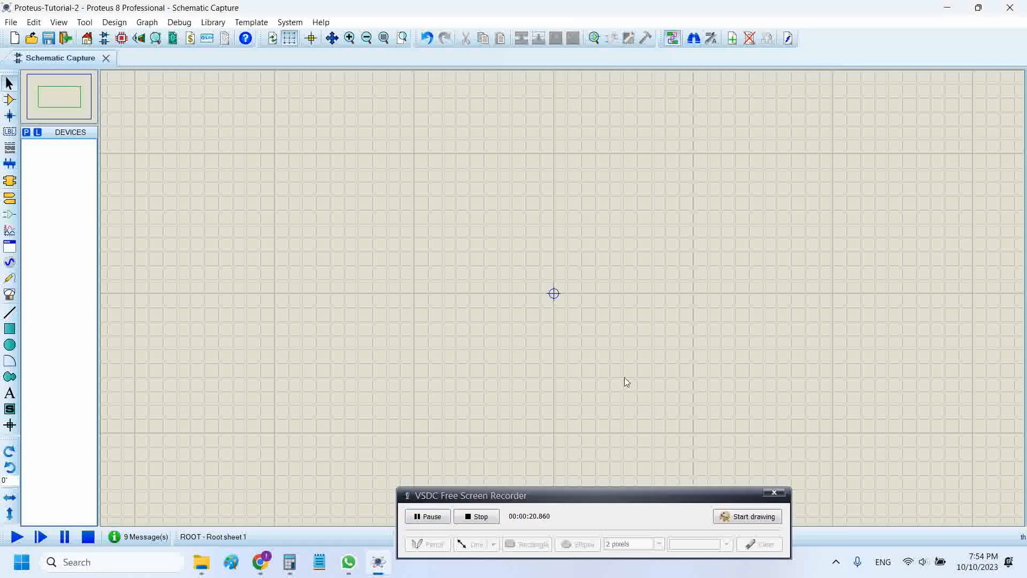
{"action": "left_click_drag", "start_coordinate": [619, 385], "coordinate": [588, 371]}
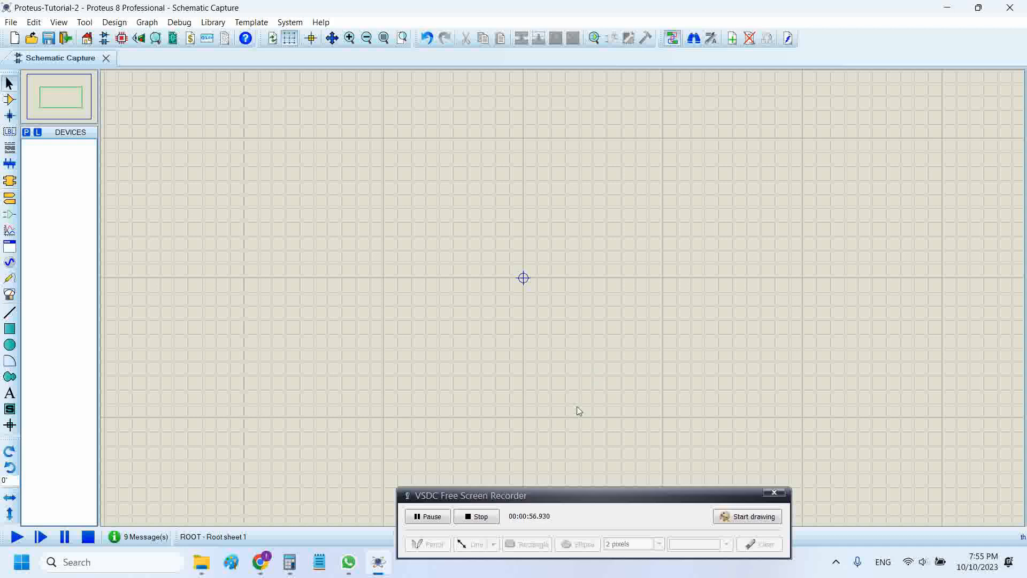
{"action": "left_click_drag", "start_coordinate": [554, 499], "coordinate": [577, 499]}
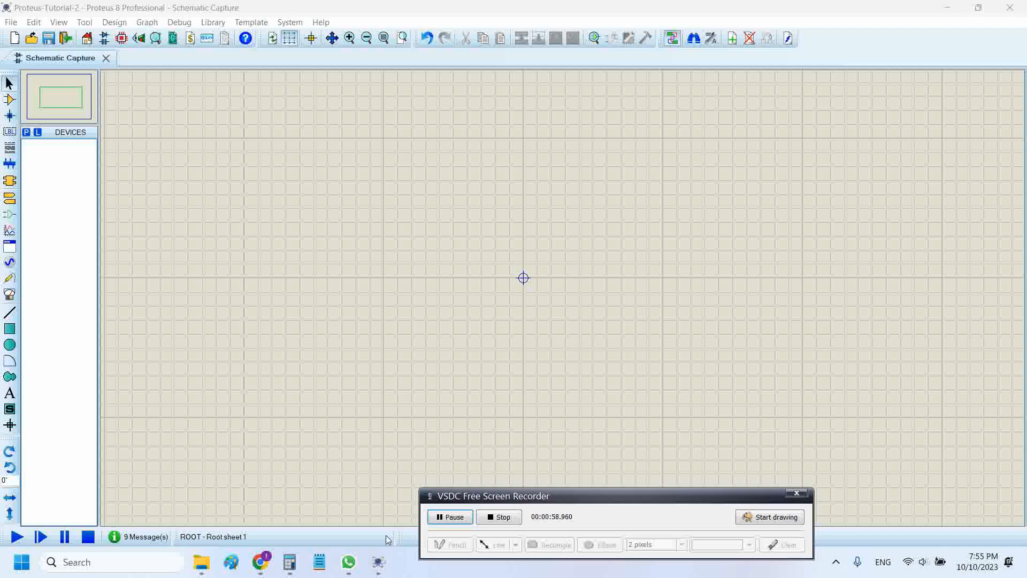
{"action": "left_click", "coordinate": [415, 387]}
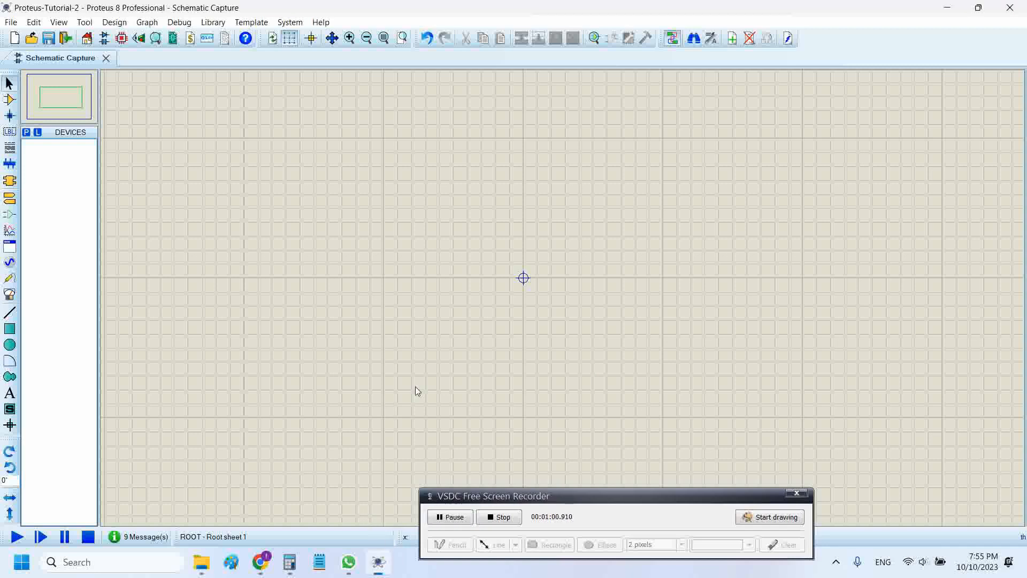
Switch to Chrome and look through the YouSpice article on importing PSpice models into Proteus
{"action": "mouse_move", "coordinate": [260, 562]}
{"action": "left_click", "coordinate": [413, 507]}
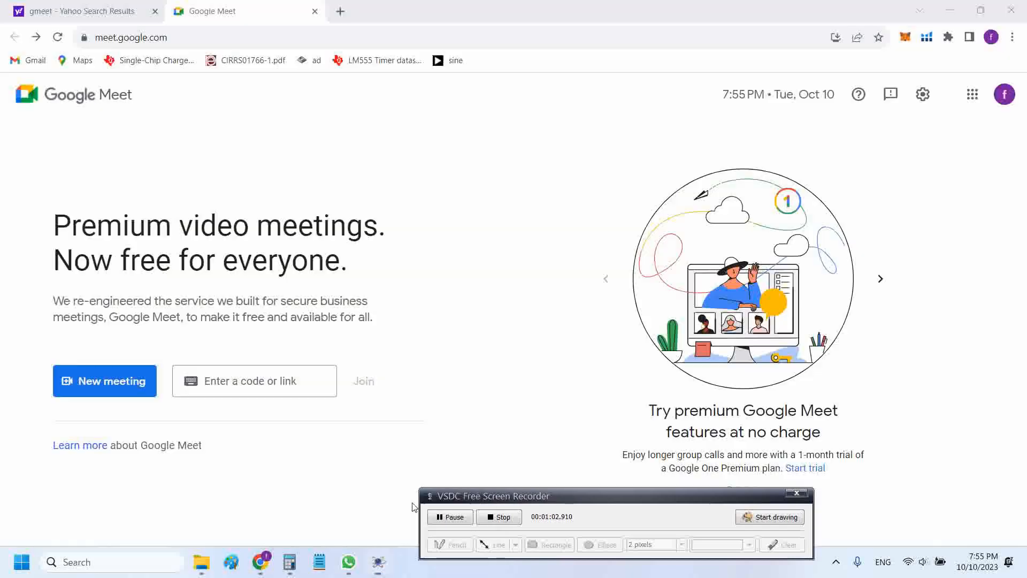
{"action": "left_click", "coordinate": [264, 496]}
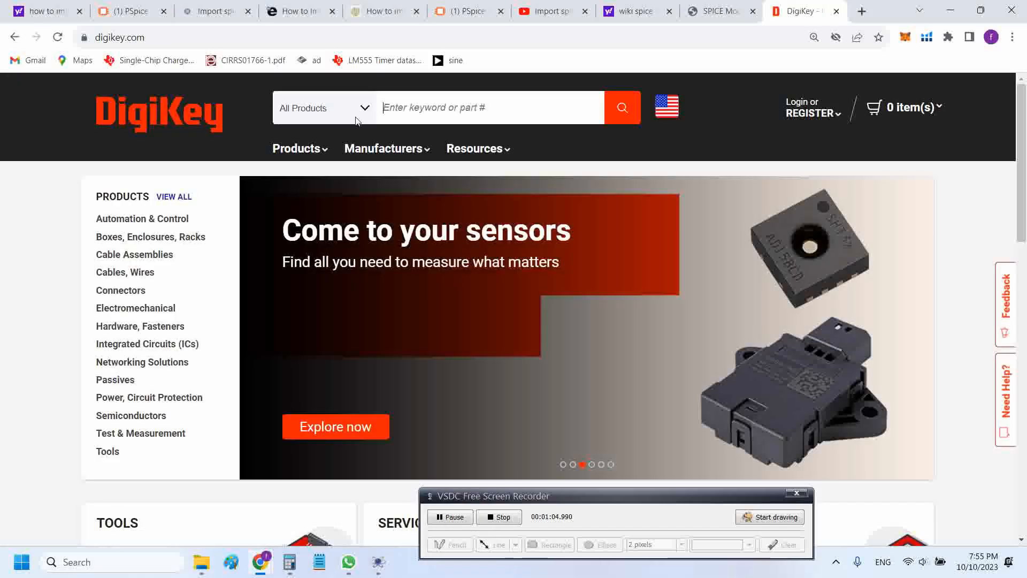
{"action": "left_click", "coordinate": [380, 8]}
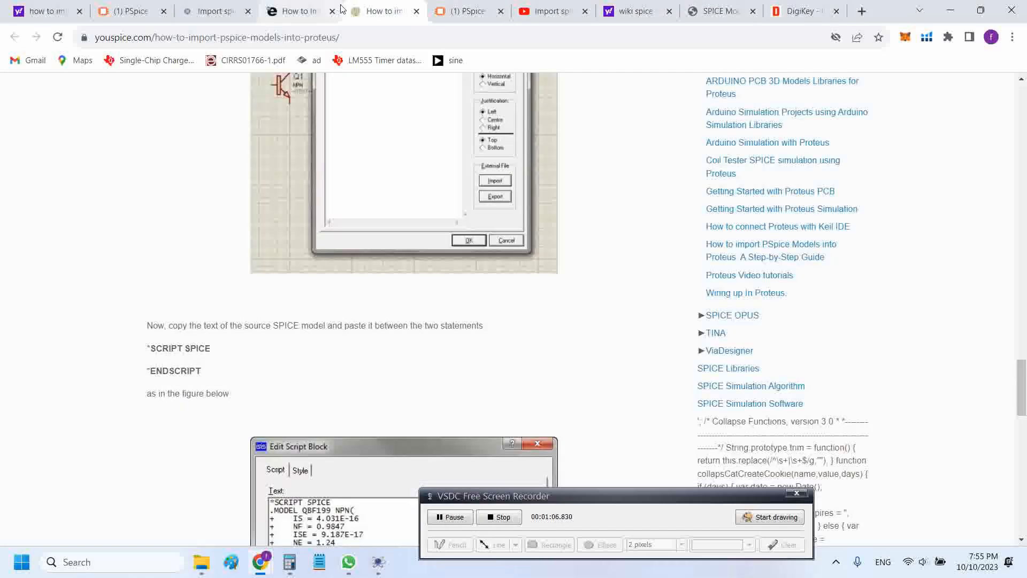
{"action": "scroll", "coordinate": [253, 183], "scroll_direction": "up", "scroll_amount": 20}
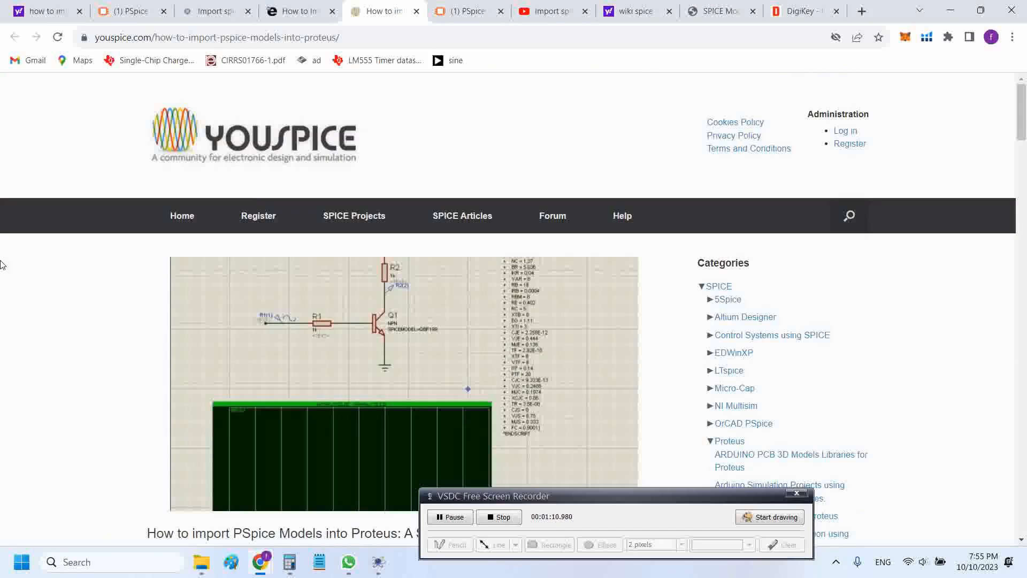
{"action": "scroll", "coordinate": [8, 262], "scroll_direction": "down", "scroll_amount": 4}
{"action": "scroll", "coordinate": [13, 261], "scroll_direction": "down", "scroll_amount": 15}
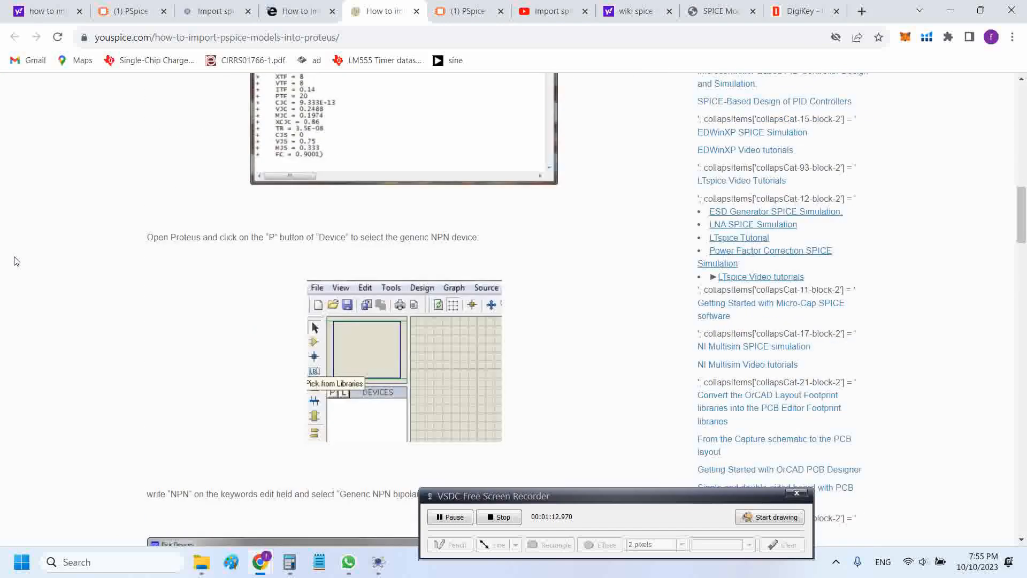
{"action": "scroll", "coordinate": [16, 261], "scroll_direction": "down", "scroll_amount": 9}
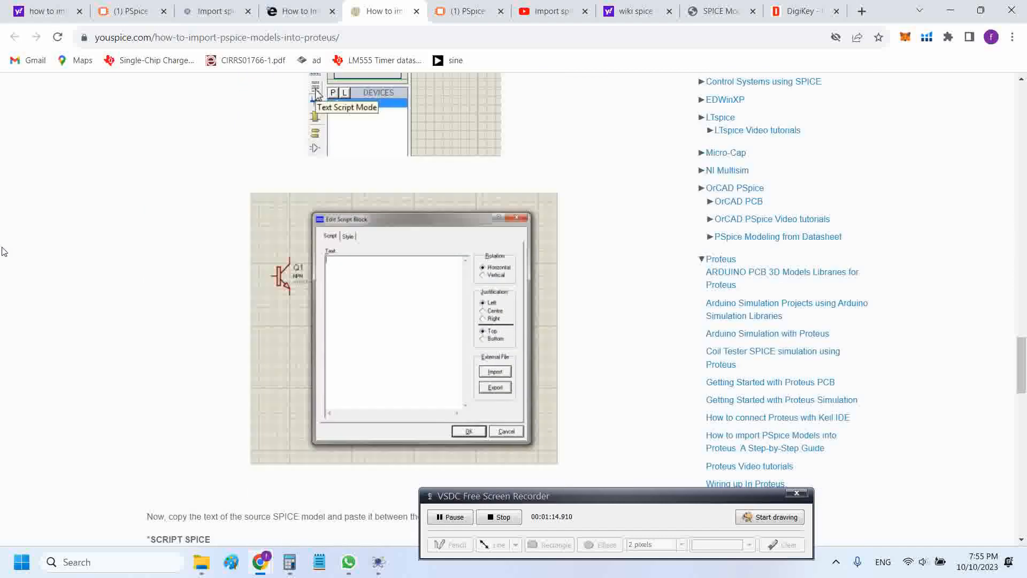
{"action": "scroll", "coordinate": [4, 251], "scroll_direction": "down", "scroll_amount": 15}
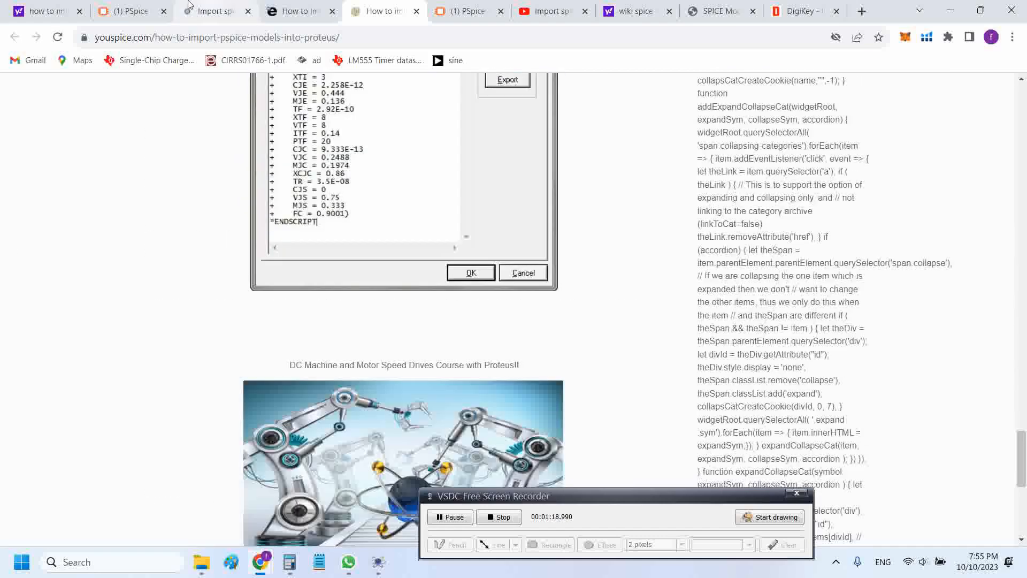
Read the All About Circuits forum thread "PSpice Model on Proteus ISIS"
{"action": "left_click", "coordinate": [142, 4]}
{"action": "scroll", "coordinate": [2, 282], "scroll_direction": "down", "scroll_amount": 10}
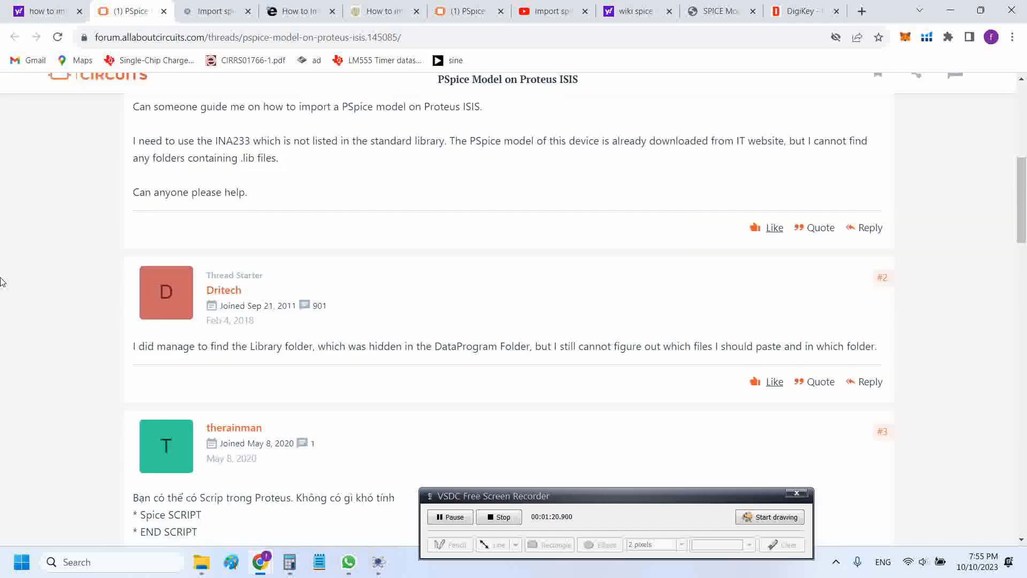
{"action": "scroll", "coordinate": [2, 282], "scroll_direction": "down", "scroll_amount": 12}
{"action": "scroll", "coordinate": [1, 282], "scroll_direction": "up", "scroll_amount": 15}
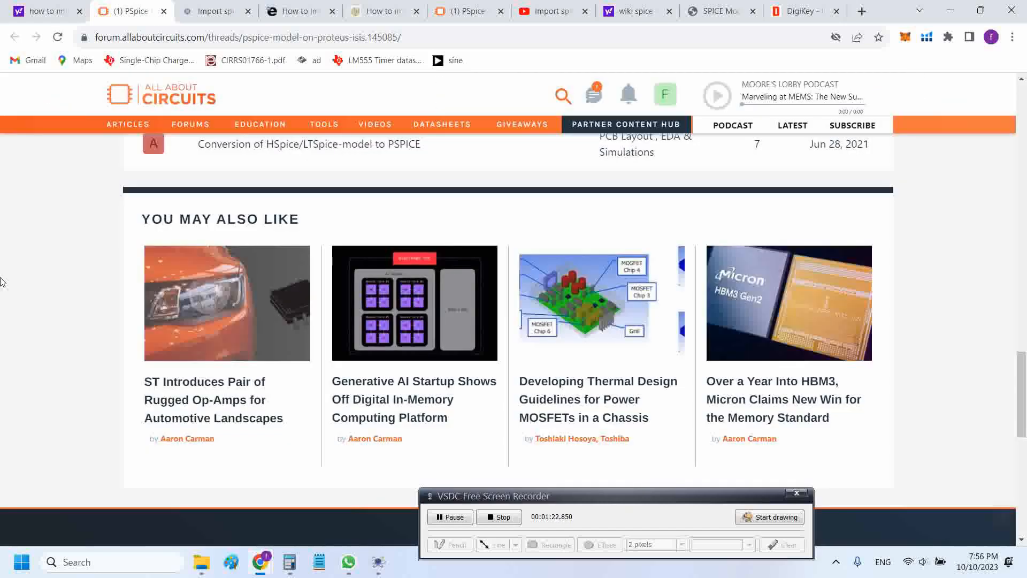
{"action": "scroll", "coordinate": [2, 282], "scroll_direction": "up", "scroll_amount": 5}
{"action": "scroll", "coordinate": [2, 318], "scroll_direction": "up", "scroll_amount": 9}
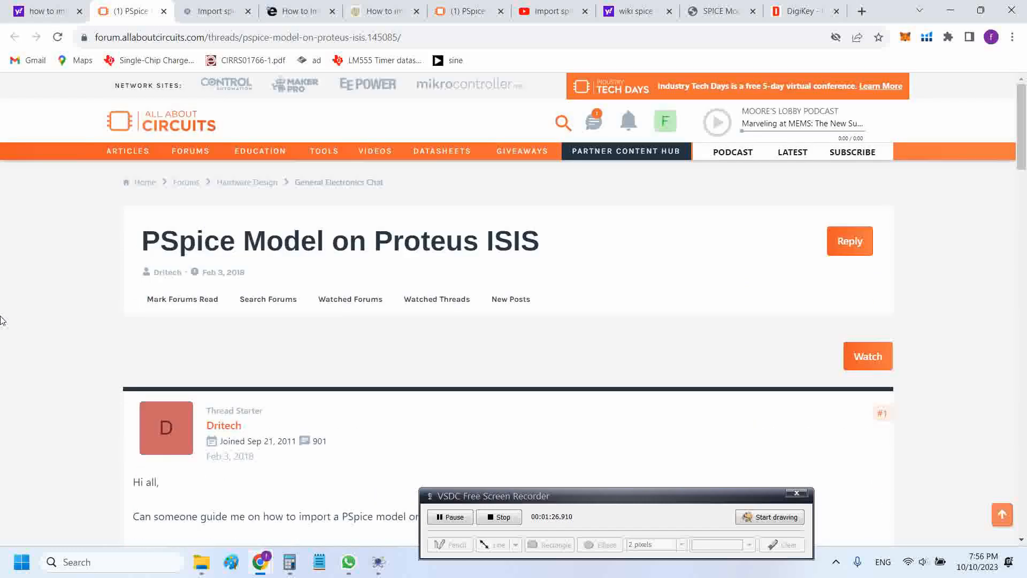
{"action": "scroll", "coordinate": [2, 316], "scroll_direction": "down", "scroll_amount": 5}
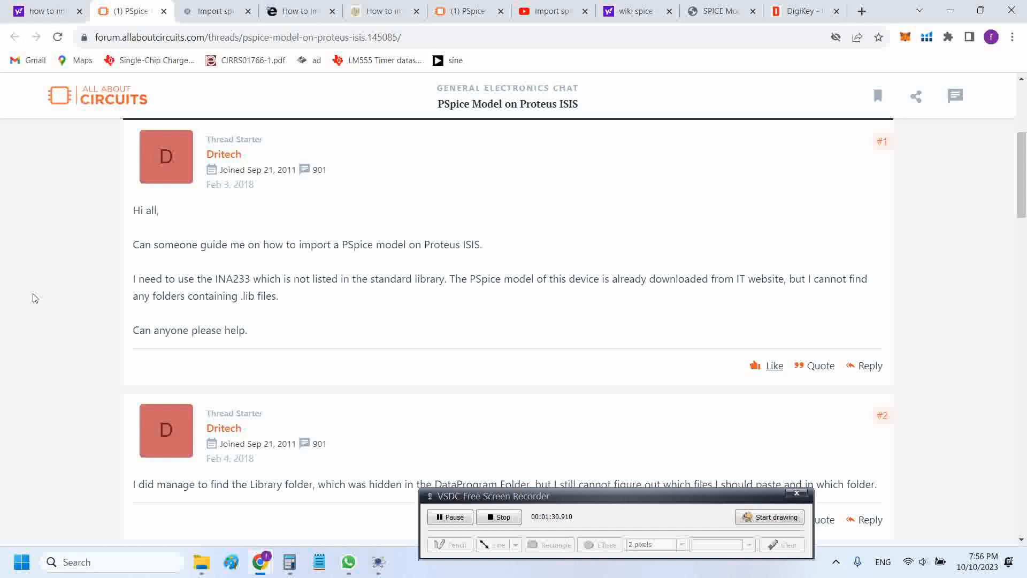
{"action": "mouse_move", "coordinate": [378, 562]}
{"action": "left_click", "coordinate": [377, 492]}
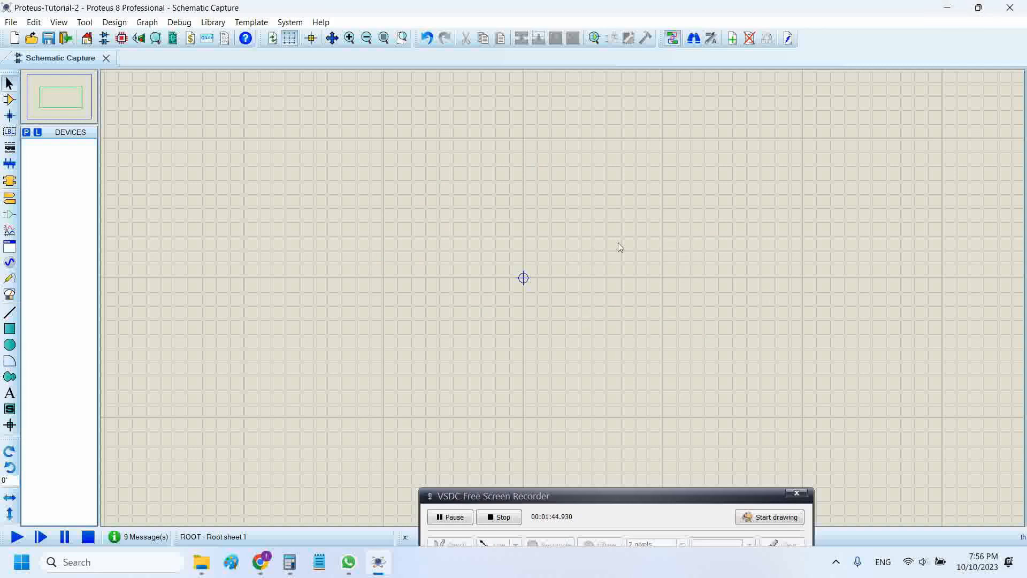
{"action": "left_click", "coordinate": [947, 8]}
Look through the forum thread's replies and the rest of its page
{"action": "scroll", "coordinate": [236, 327], "scroll_direction": "up", "scroll_amount": 5}
{"action": "scroll", "coordinate": [236, 327], "scroll_direction": "down", "scroll_amount": 15}
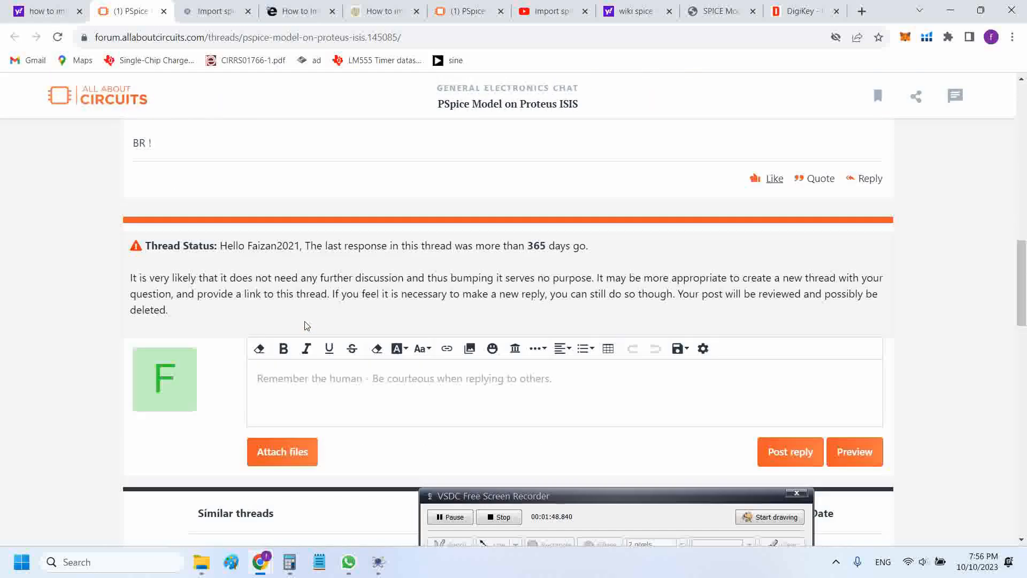
{"action": "scroll", "coordinate": [306, 326], "scroll_direction": "down", "scroll_amount": 8}
{"action": "scroll", "coordinate": [59, 308], "scroll_direction": "down", "scroll_amount": 6}
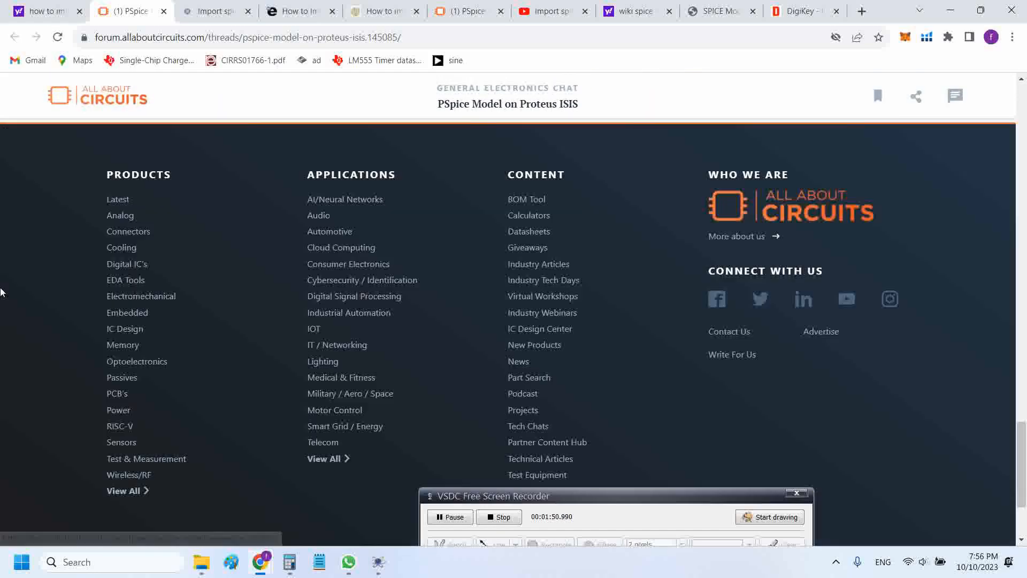
{"action": "scroll", "coordinate": [4, 292], "scroll_direction": "up", "scroll_amount": 18}
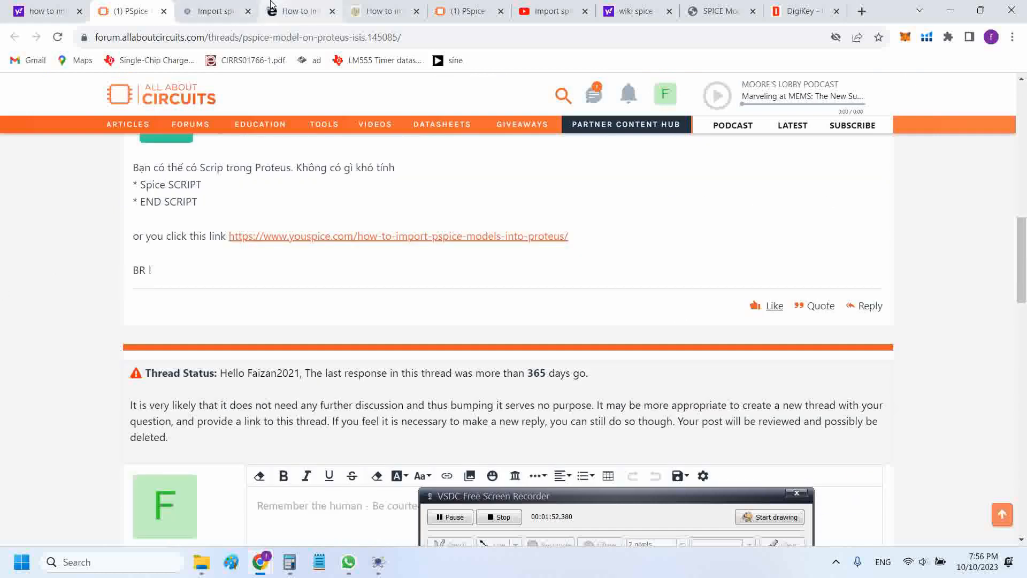
Examine the enlarged JFET circuit and transfer curve image in the ee-diary SPICE import article, and close that page
{"action": "left_click", "coordinate": [217, 11]}
{"action": "scroll", "coordinate": [151, 287], "scroll_direction": "down", "scroll_amount": 3}
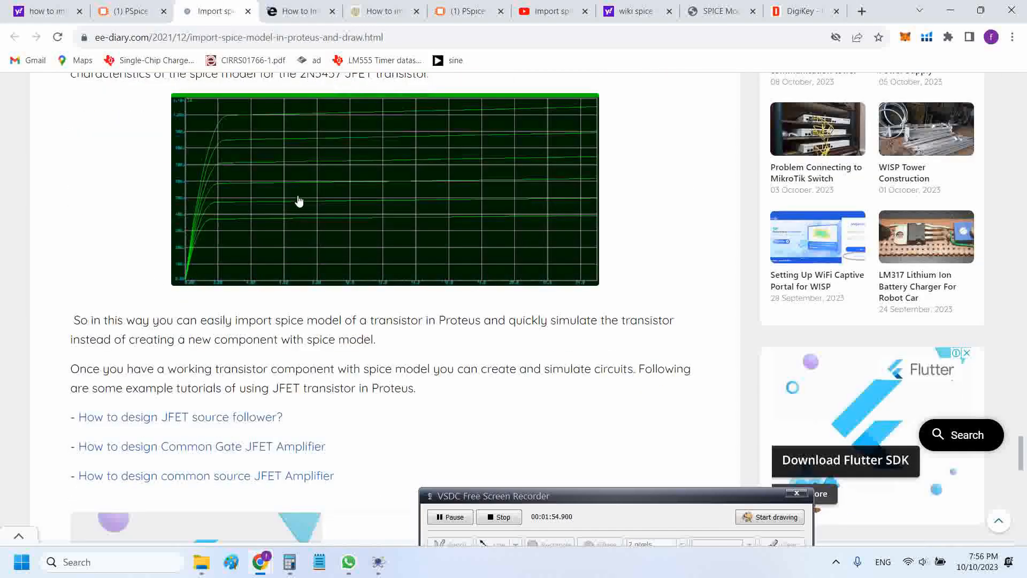
{"action": "left_click", "coordinate": [297, 195]}
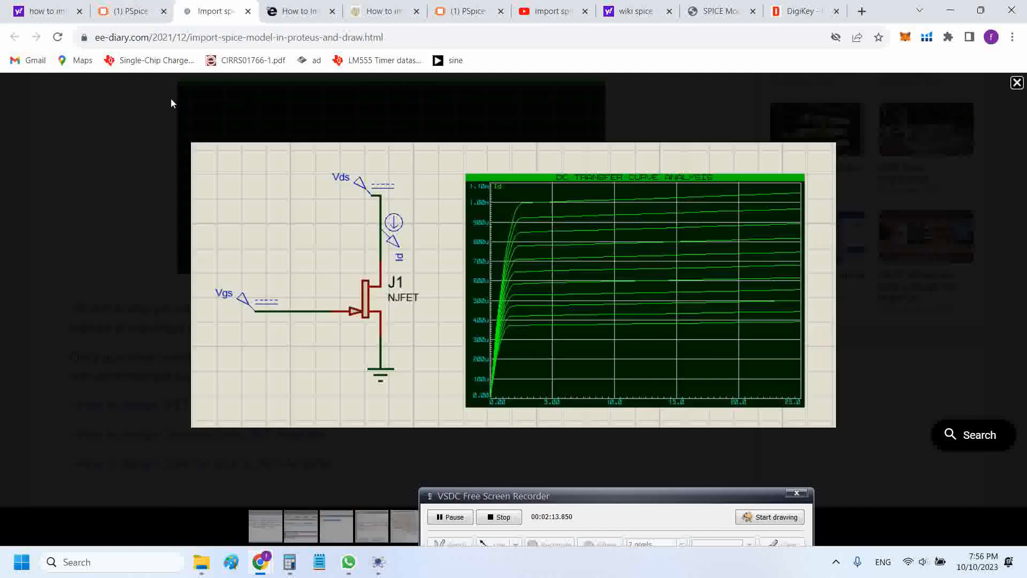
{"action": "left_click", "coordinate": [142, 5]}
{"action": "left_click", "coordinate": [225, 5]}
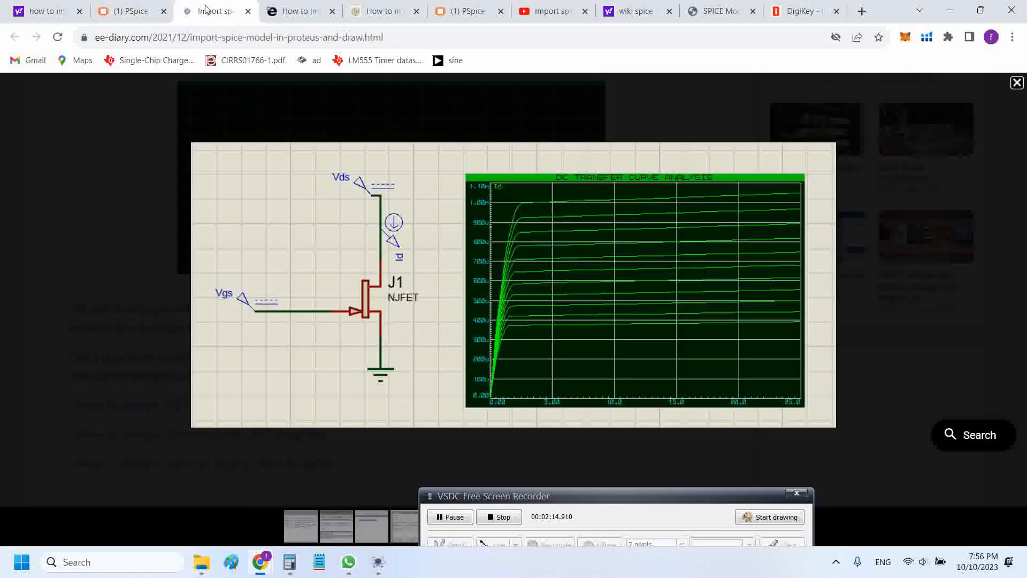
{"action": "left_click", "coordinate": [247, 11]}
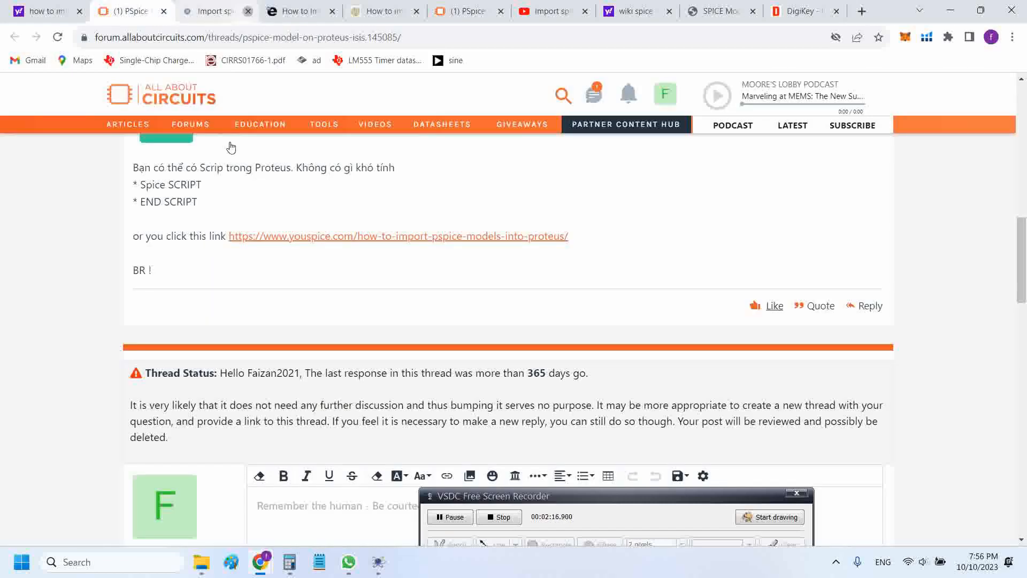
Review the forum thread's opening question, the SPICE script reply and the list of similar threads
{"action": "scroll", "coordinate": [257, 359], "scroll_direction": "down", "scroll_amount": 5}
{"action": "scroll", "coordinate": [257, 359], "scroll_direction": "down", "scroll_amount": 5}
{"action": "scroll", "coordinate": [258, 358], "scroll_direction": "up", "scroll_amount": 20}
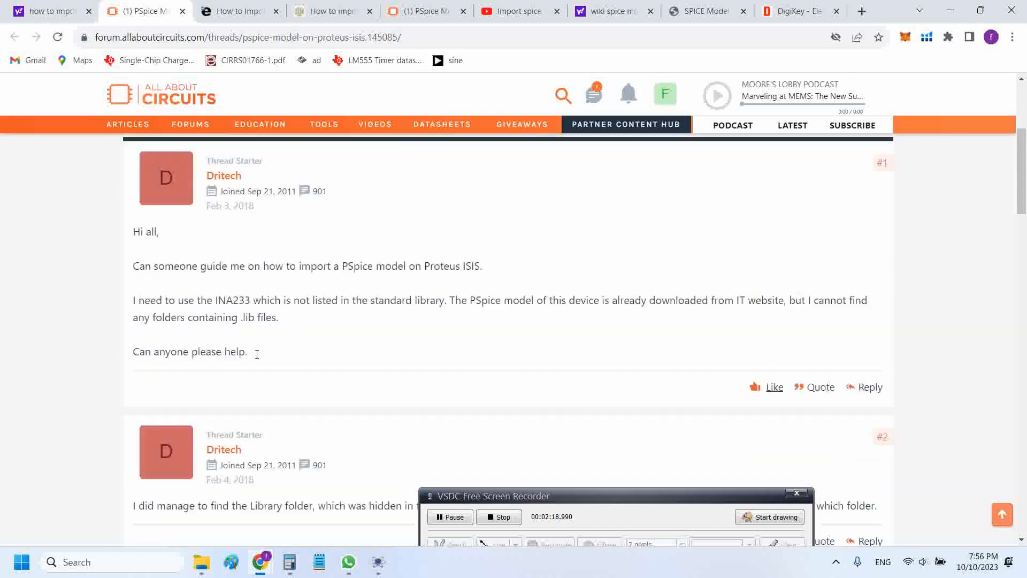
{"action": "scroll", "coordinate": [258, 359], "scroll_direction": "down", "scroll_amount": 15}
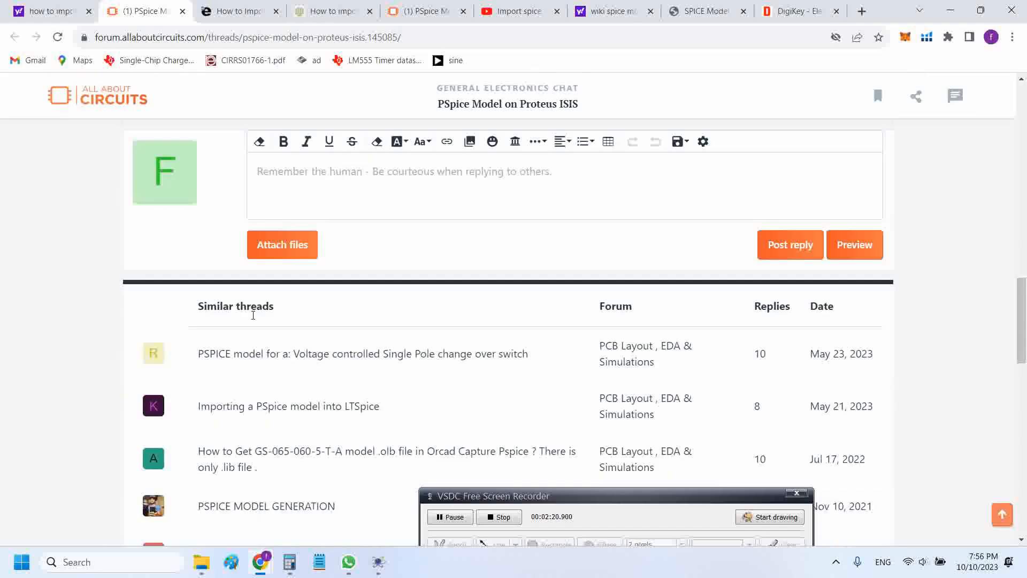
{"action": "scroll", "coordinate": [254, 321], "scroll_direction": "up", "scroll_amount": 5}
{"action": "scroll", "coordinate": [255, 319], "scroll_direction": "up", "scroll_amount": 3}
{"action": "scroll", "coordinate": [253, 318], "scroll_direction": "up", "scroll_amount": 5}
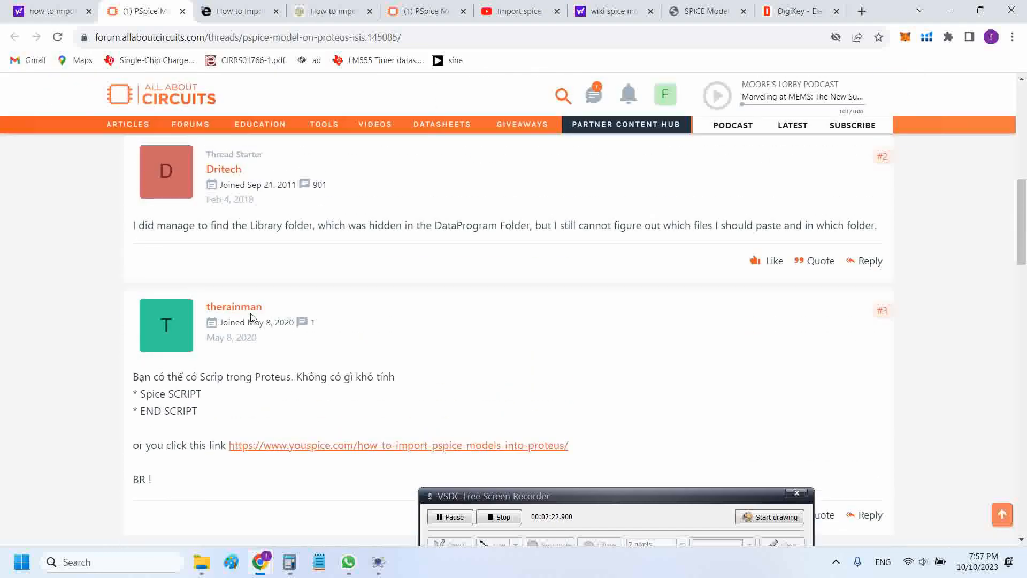
{"action": "left_click", "coordinate": [379, 561]}
{"action": "middle_click", "coordinate": [531, 309]}
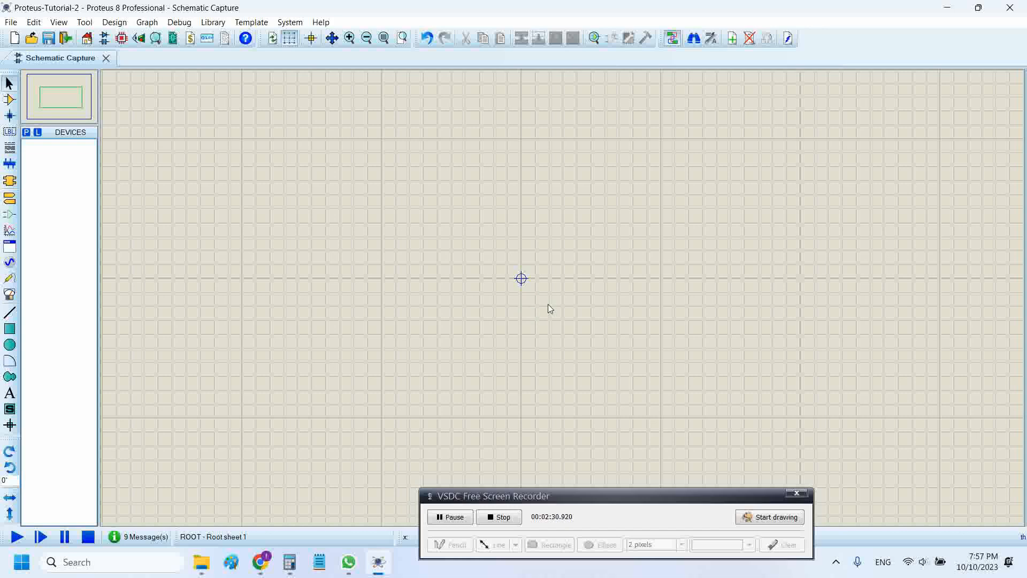
{"action": "left_click_drag", "start_coordinate": [589, 498], "coordinate": [579, 501]}
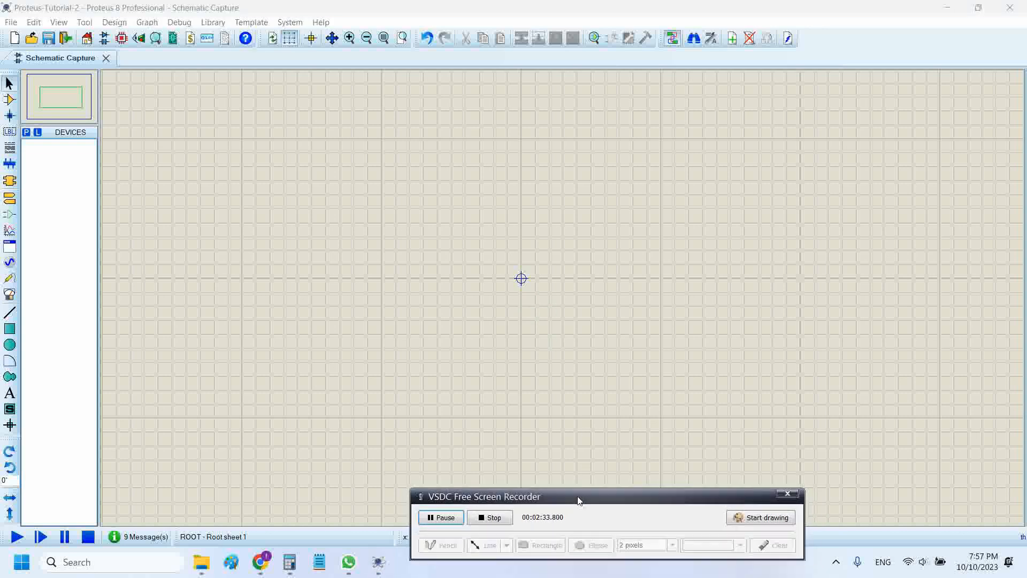
{"action": "left_click", "coordinate": [444, 324]}
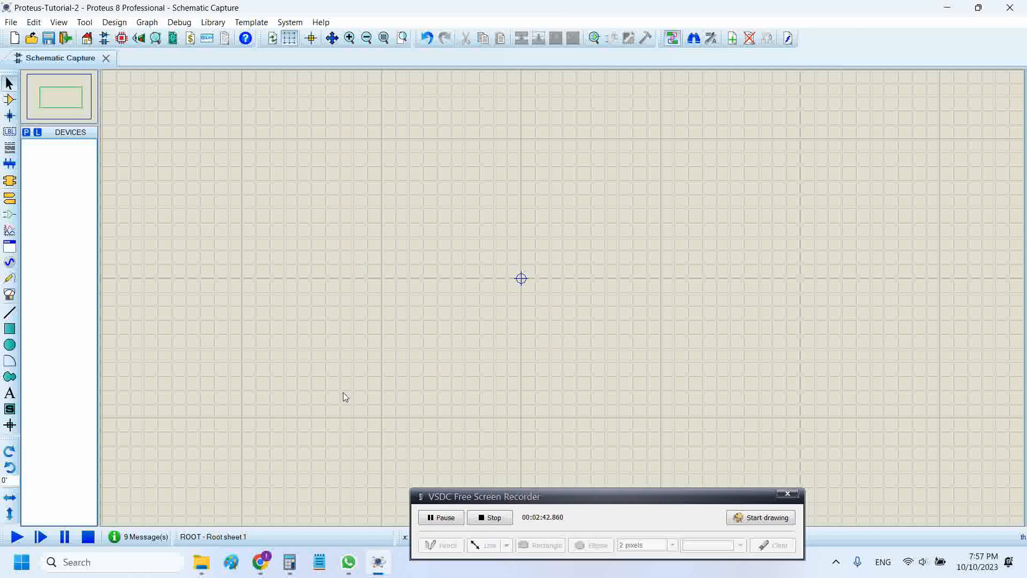
Switch to Chrome and search all products on DigiKey for "fet"
{"action": "mouse_move", "coordinate": [265, 556]}
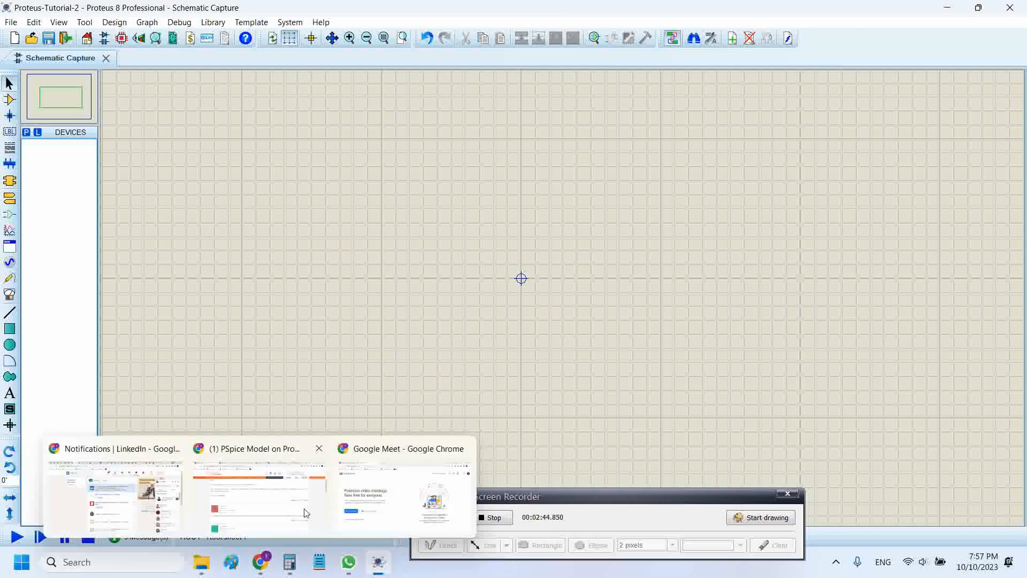
{"action": "left_click", "coordinate": [240, 517]}
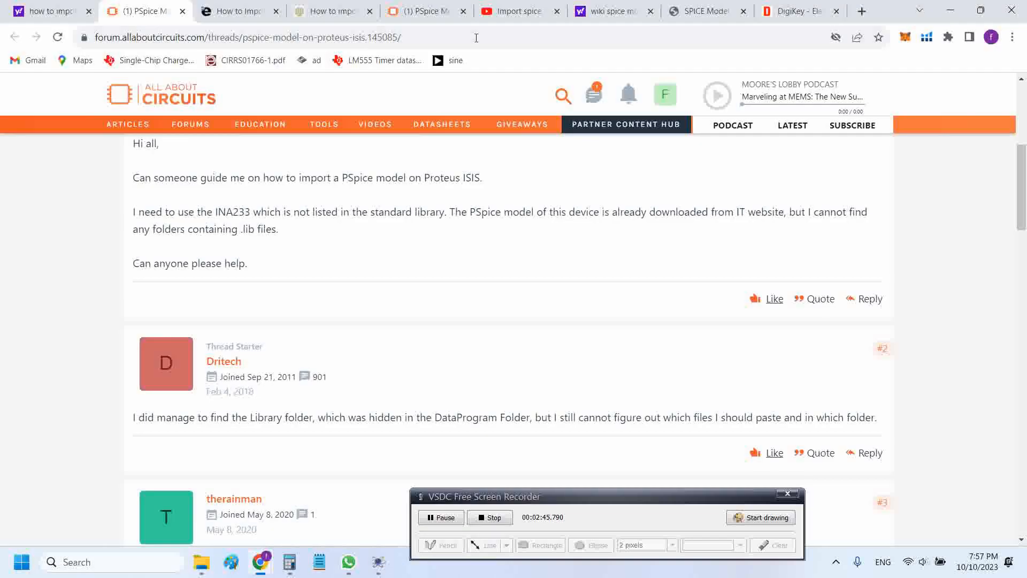
{"action": "left_click", "coordinate": [784, 10]}
{"action": "left_click", "coordinate": [488, 109]}
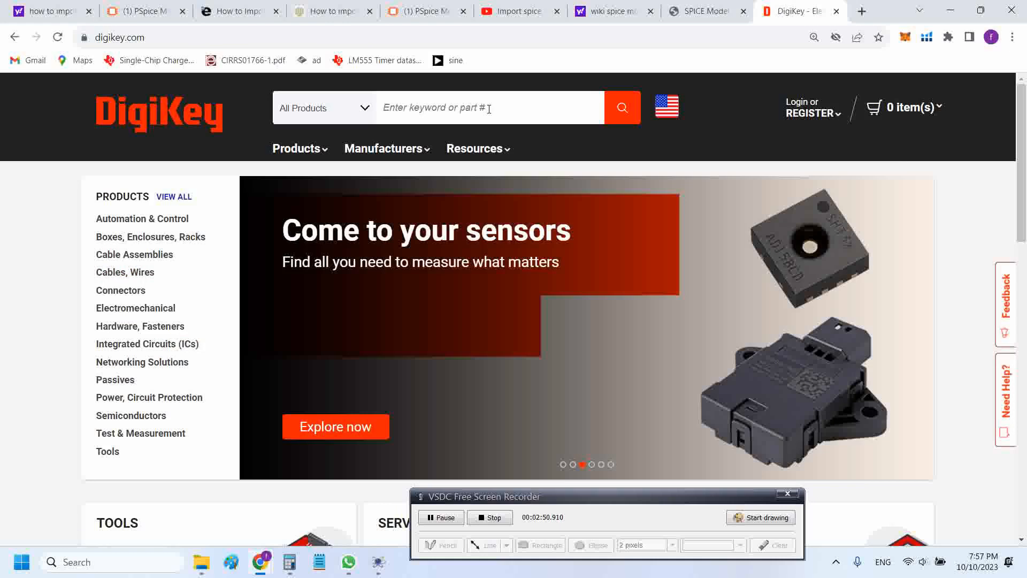
{"action": "type", "text": "fe"}
{"action": "key", "text": "Return"}
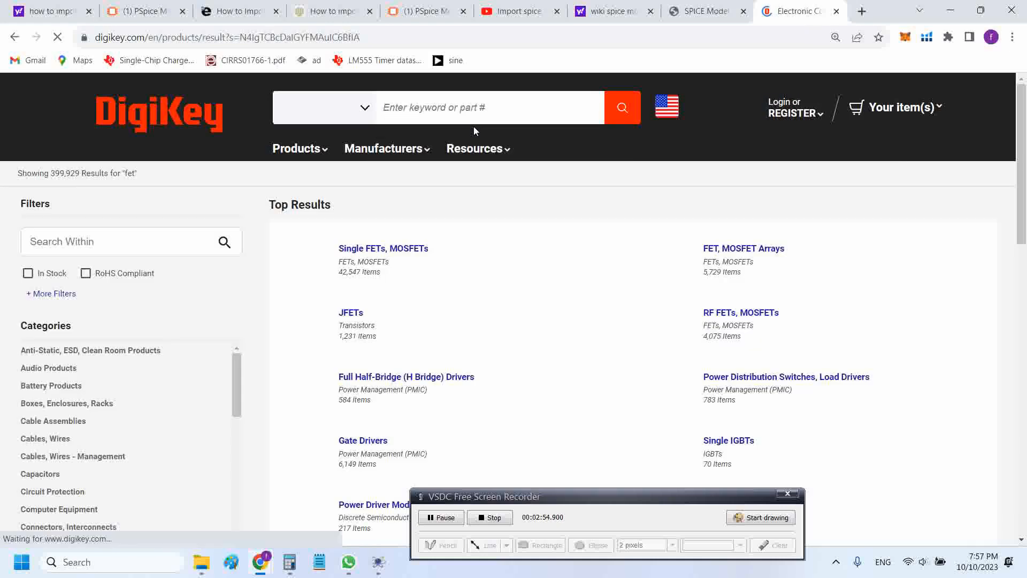
Open the Single FETs, MOSFETs category and bring up the DMN65D8L-7 product page in a new tab
{"action": "left_click", "coordinate": [408, 252]}
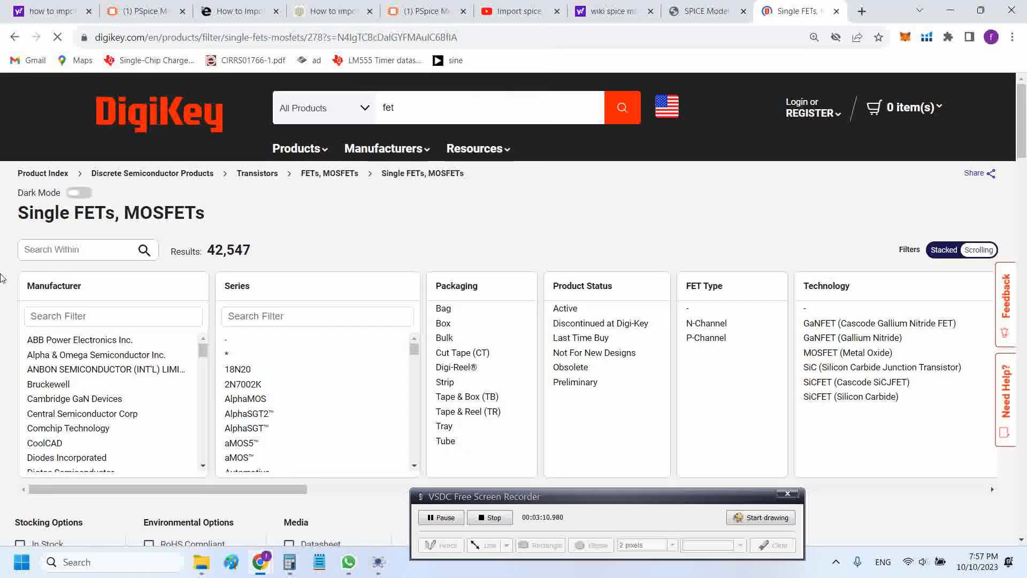
{"action": "scroll", "coordinate": [1, 277], "scroll_direction": "down", "scroll_amount": 5}
{"action": "scroll", "coordinate": [2, 276], "scroll_direction": "down", "scroll_amount": 2}
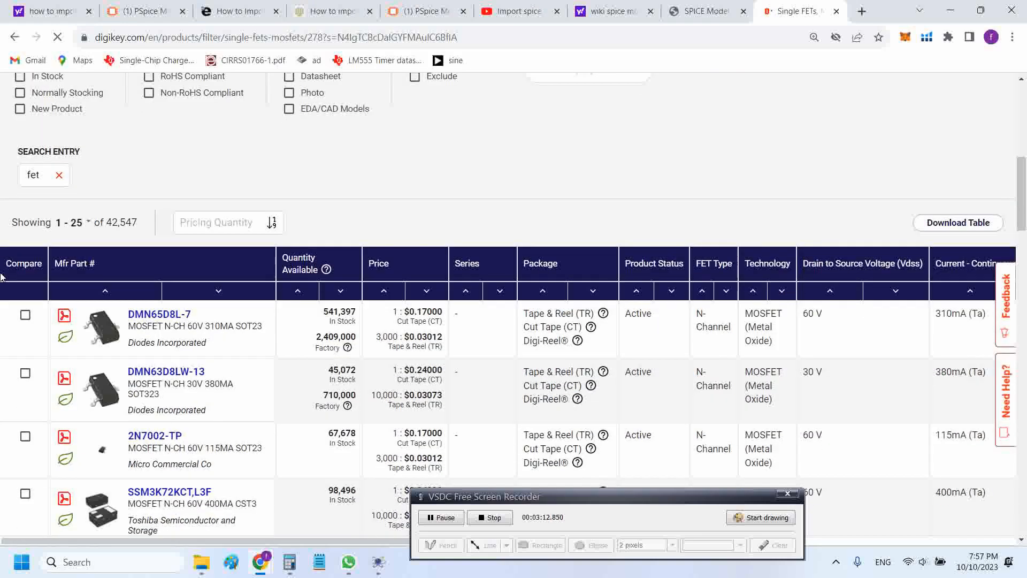
{"action": "right_click", "coordinate": [175, 320]}
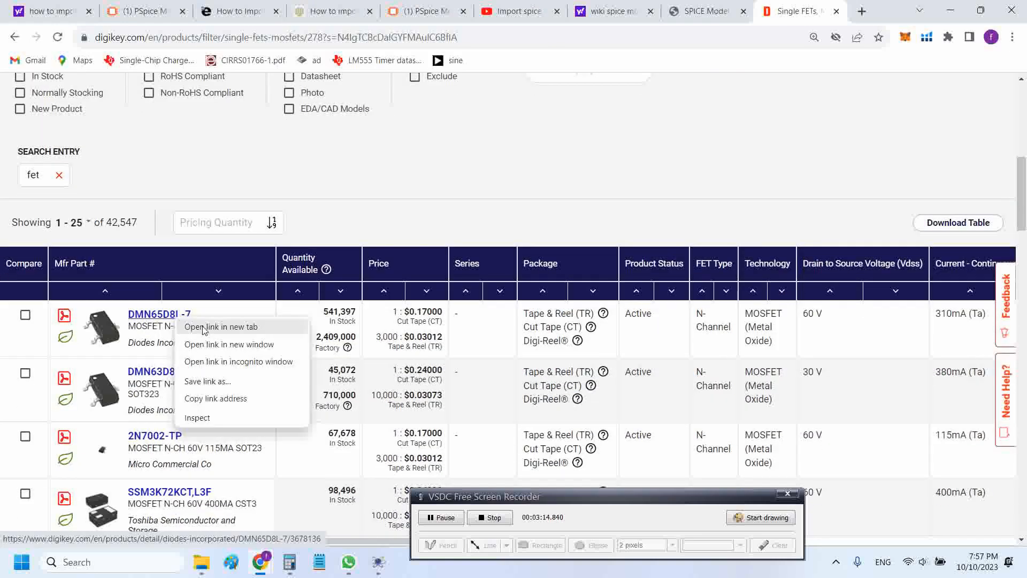
{"action": "left_click", "coordinate": [217, 327]}
{"action": "scroll", "coordinate": [1, 330], "scroll_direction": "down", "scroll_amount": 1}
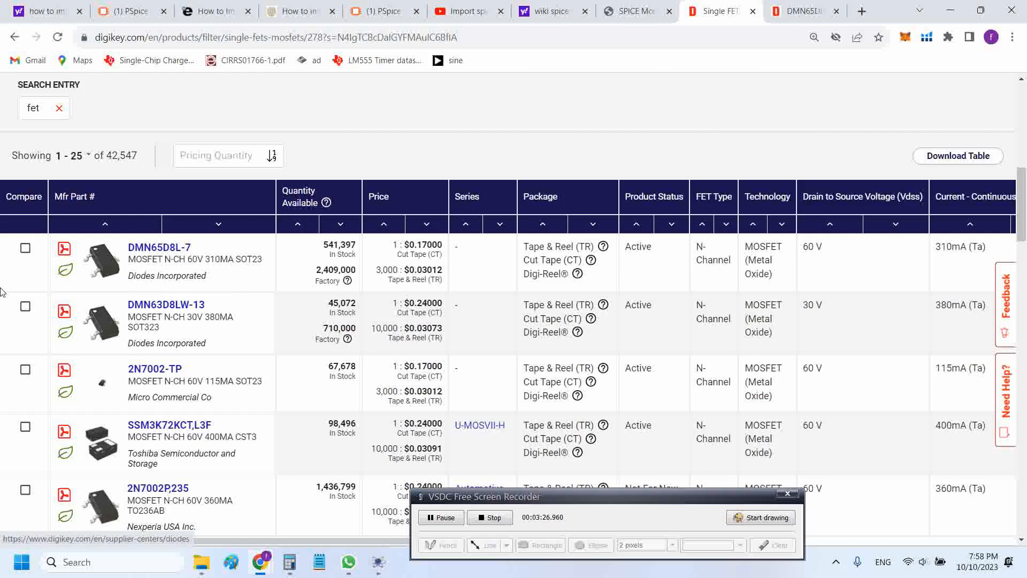
{"action": "key", "text": "ctrl+Tab"}
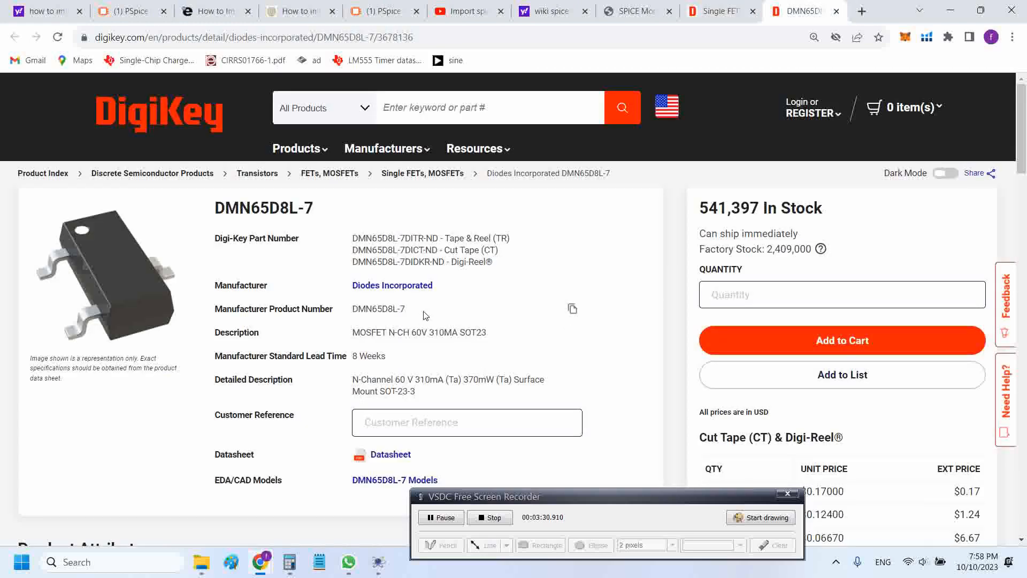
{"action": "scroll", "coordinate": [454, 329], "scroll_direction": "down", "scroll_amount": 3}
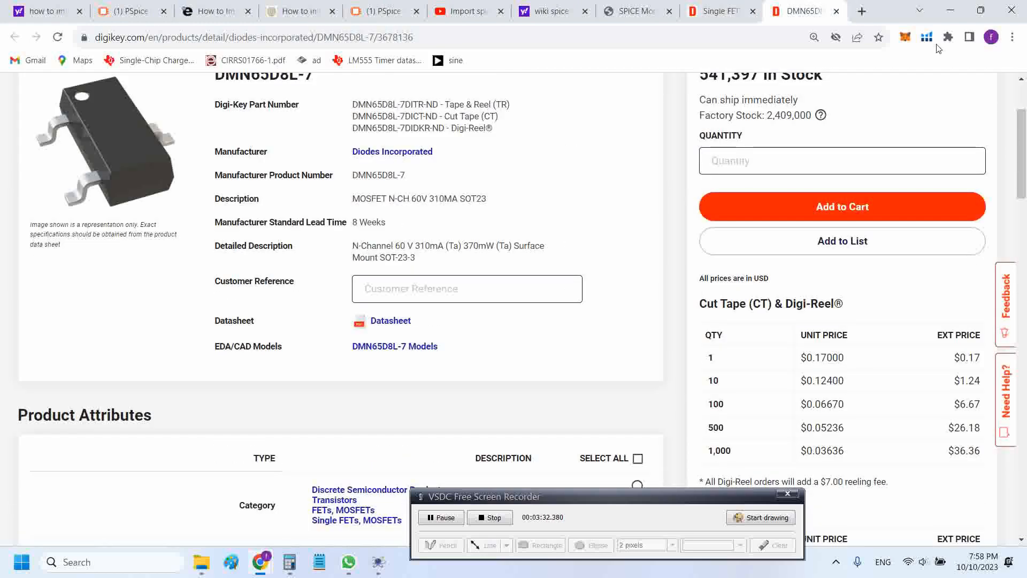
Search the web for "diodes incorporated" in a new tab
{"action": "left_click", "coordinate": [861, 11]}
{"action": "type", "text": "diodes"}
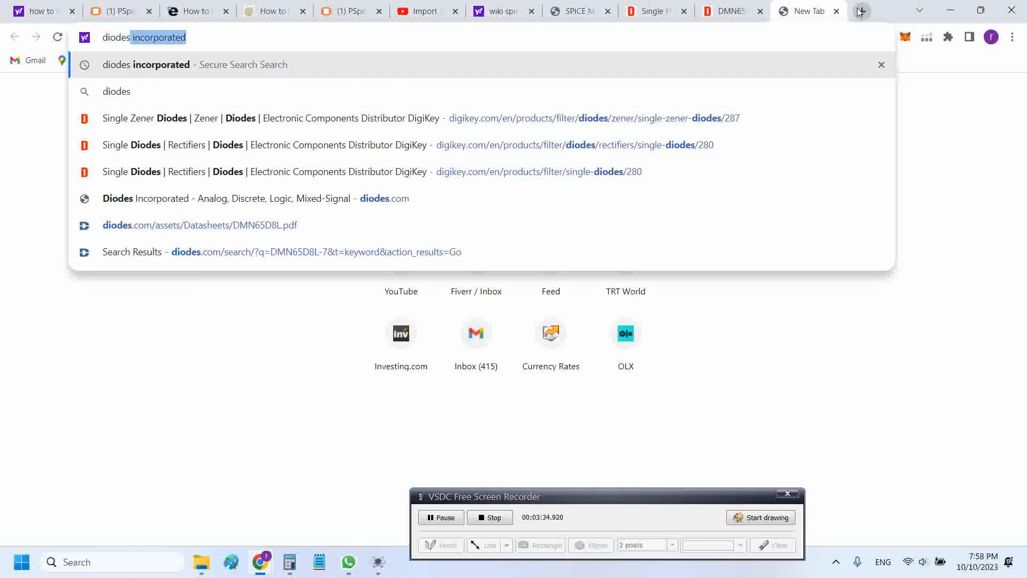
{"action": "key", "text": "Return"}
Copy the part number DMN65D8L-7 from the heading of its DigiKey product page
{"action": "left_click", "coordinate": [762, 8]}
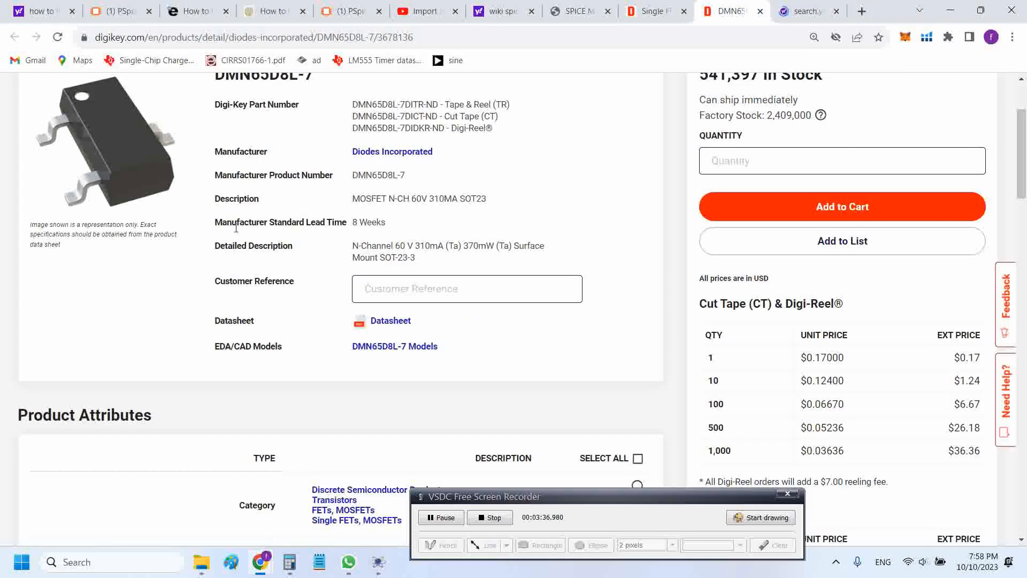
{"action": "scroll", "coordinate": [237, 229], "scroll_direction": "up", "scroll_amount": 3}
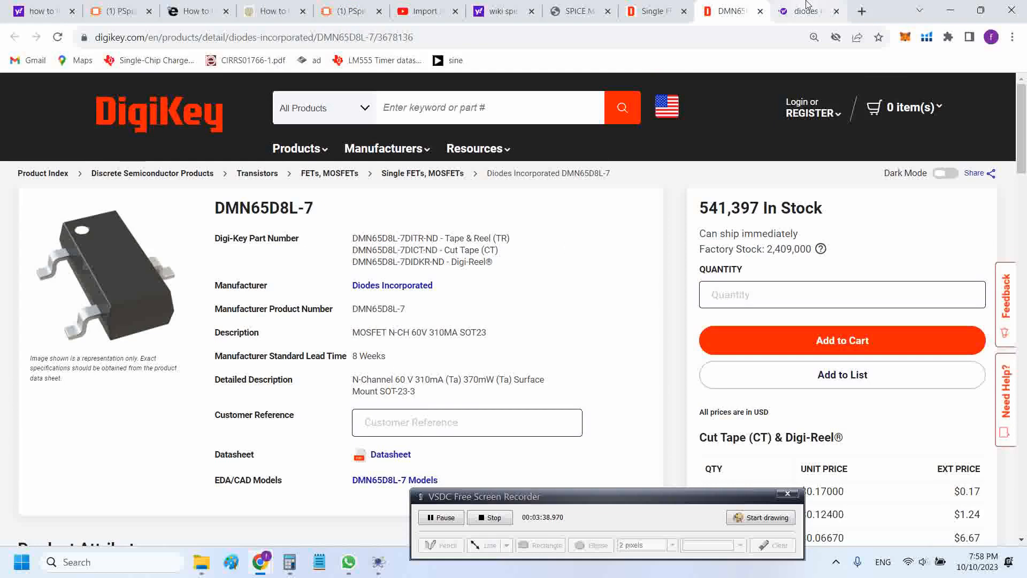
{"action": "triple_click", "coordinate": [284, 205]}
{"action": "right_click", "coordinate": [284, 205]}
{"action": "left_click", "coordinate": [302, 212]}
Open the Diodes Incorporated website in place of the web search results and search it for DMN65D8L-7
{"action": "key", "text": "ctrl+Tab"}
{"action": "left_click", "coordinate": [260, 209]}
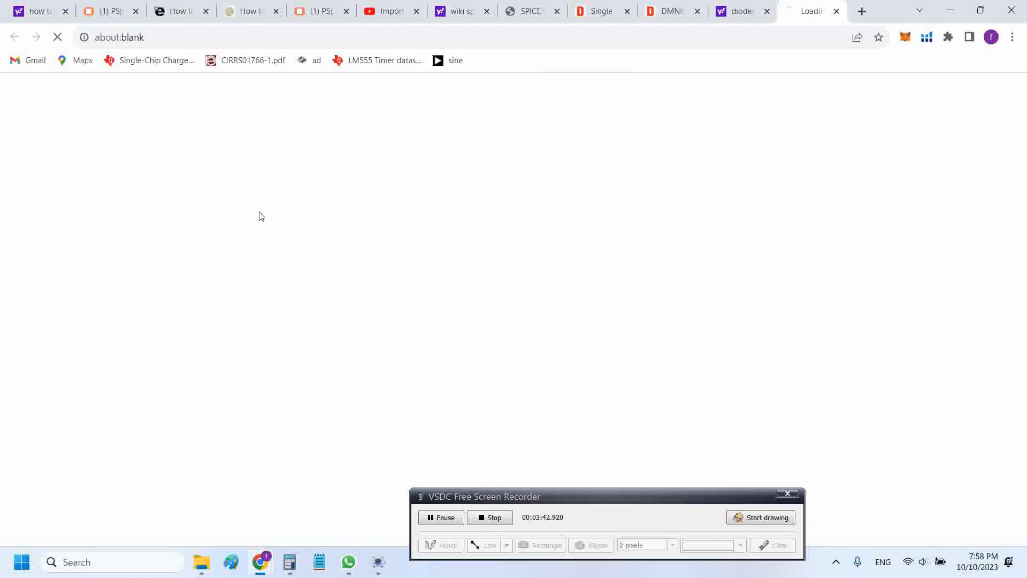
{"action": "left_click", "coordinate": [766, 12]}
{"action": "left_click", "coordinate": [730, 135]}
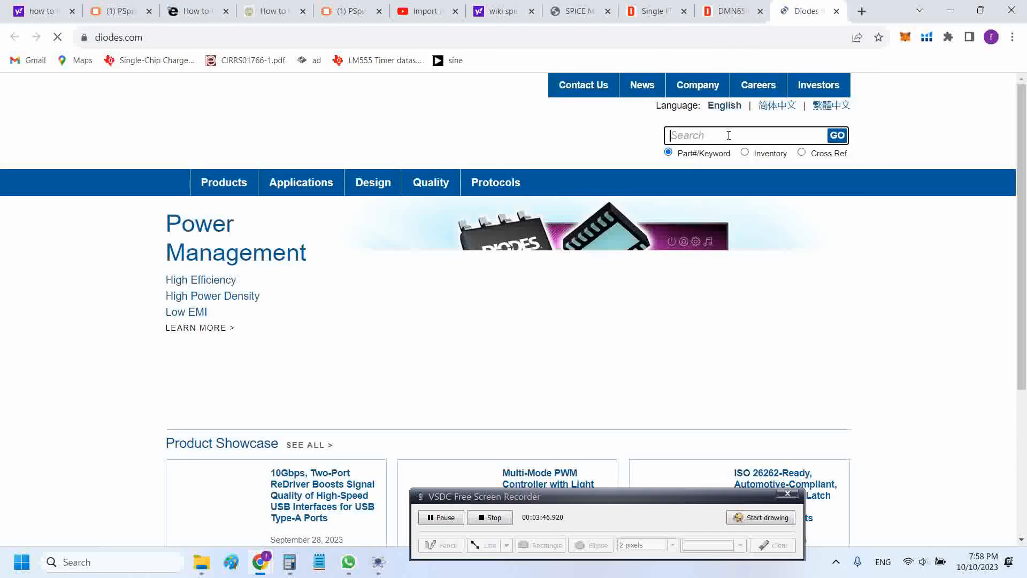
{"action": "key", "text": "ctrl+v"}
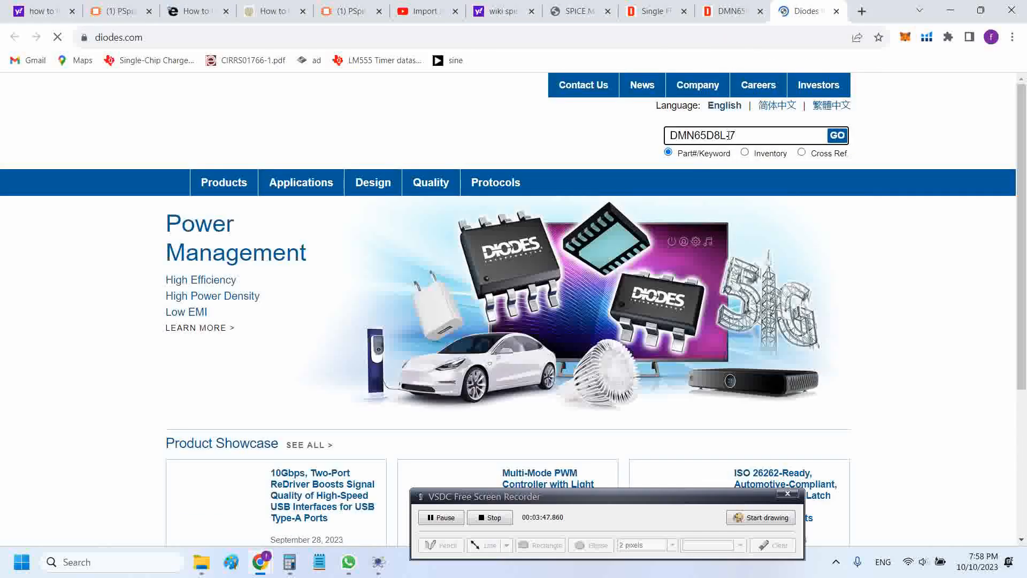
Check the DigiKey product page's Documents & Media section, and return to the Diodes Incorporated search results
{"action": "left_click", "coordinate": [728, 10]}
{"action": "scroll", "coordinate": [320, 293], "scroll_direction": "down", "scroll_amount": 20}
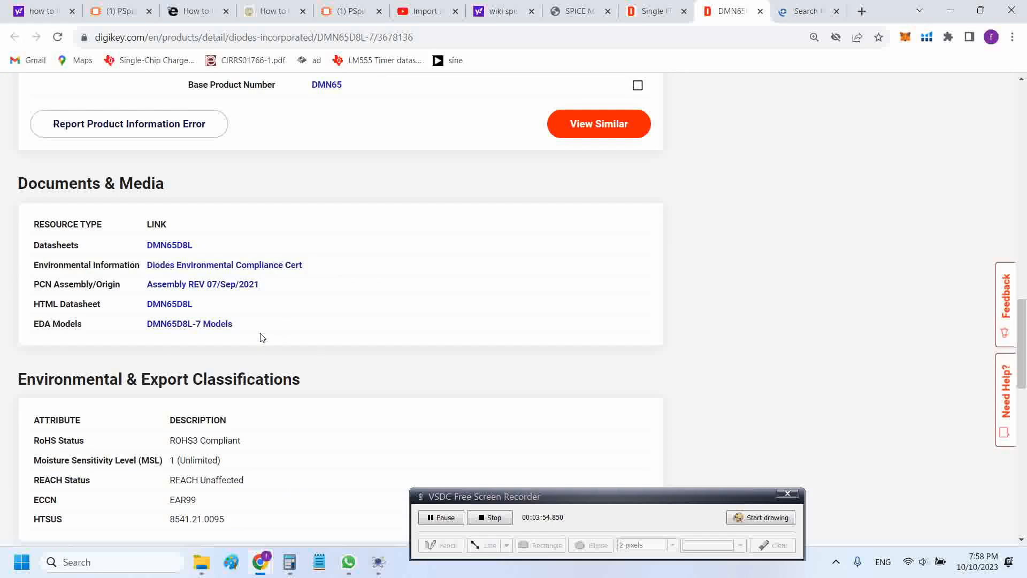
{"action": "scroll", "coordinate": [241, 337], "scroll_direction": "down", "scroll_amount": 1}
{"action": "scroll", "coordinate": [224, 338], "scroll_direction": "up", "scroll_amount": 20}
{"action": "left_click", "coordinate": [800, 12]}
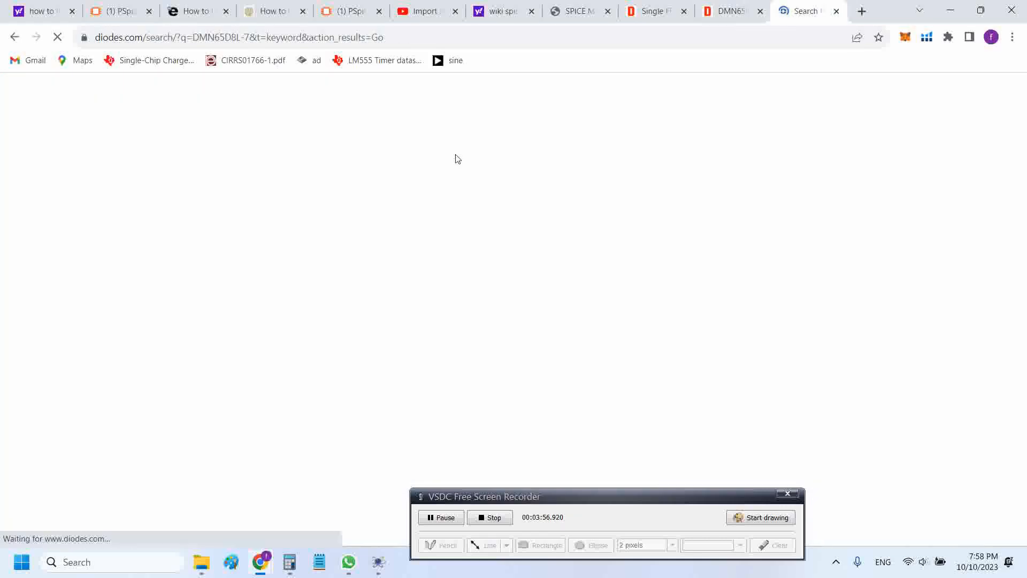
Download the SPICE model DMN65D8L.spice.txt from the part's search result and open it in Notepad
{"action": "scroll", "coordinate": [544, 246], "scroll_direction": "down", "scroll_amount": 3}
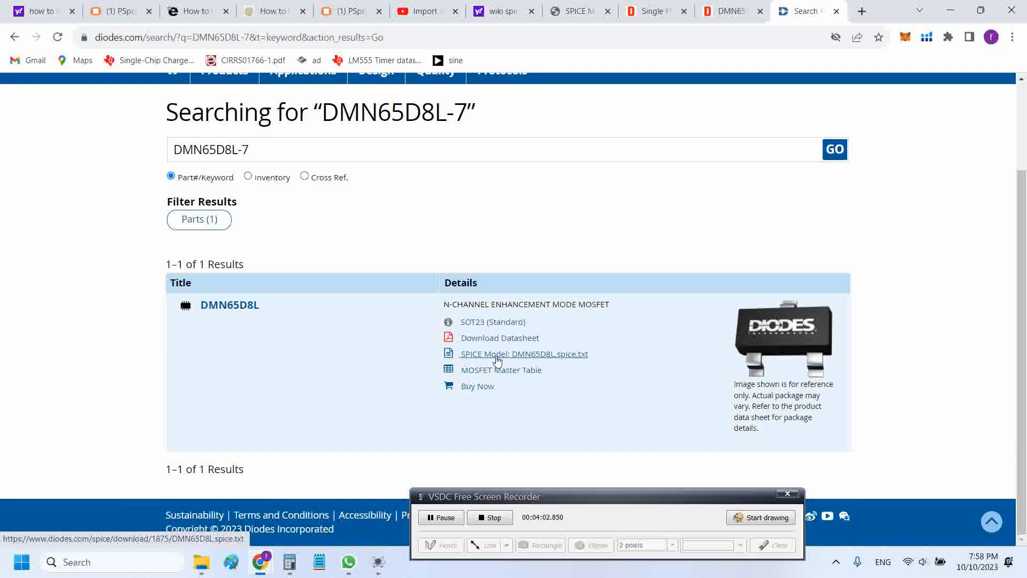
{"action": "left_click", "coordinate": [498, 354]}
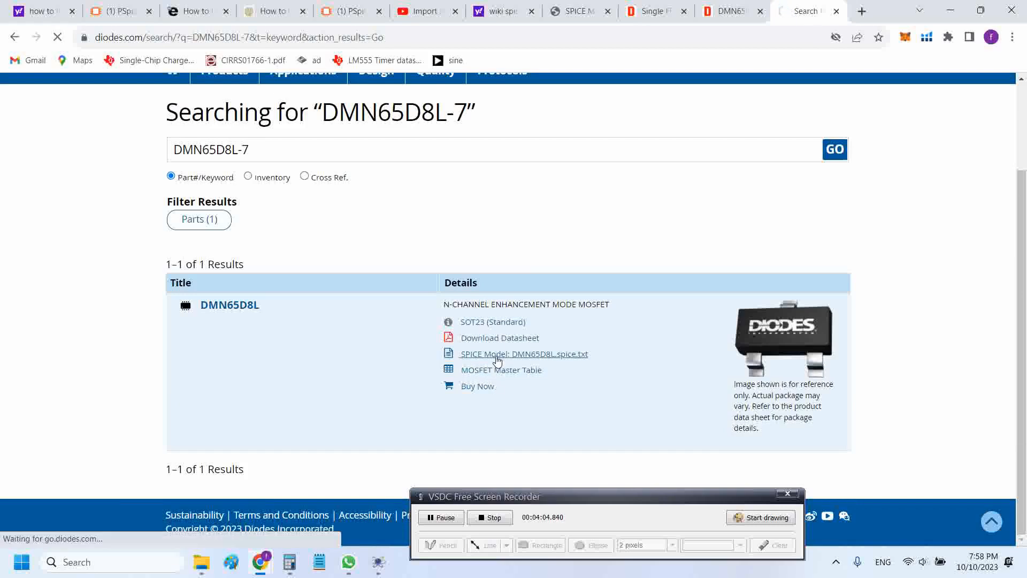
{"action": "left_click", "coordinate": [805, 76]}
{"action": "double_click", "coordinate": [701, 59]}
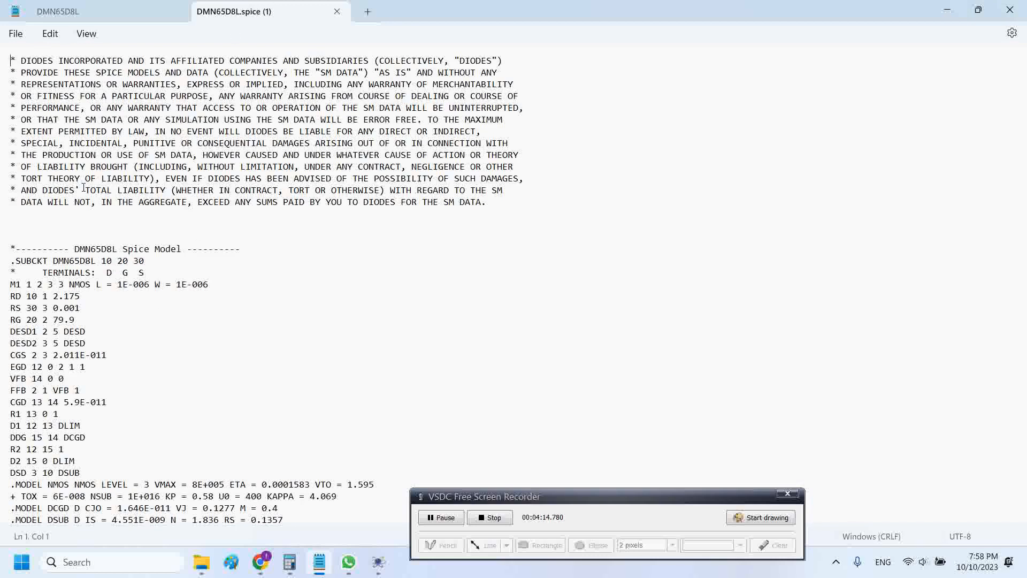
Examine the DMN65D8L SPICE model text from the .SUBCKT line down to the final .MODEL lines
{"action": "scroll", "coordinate": [84, 187], "scroll_direction": "down", "scroll_amount": 2}
{"action": "left_click", "coordinate": [228, 319]}
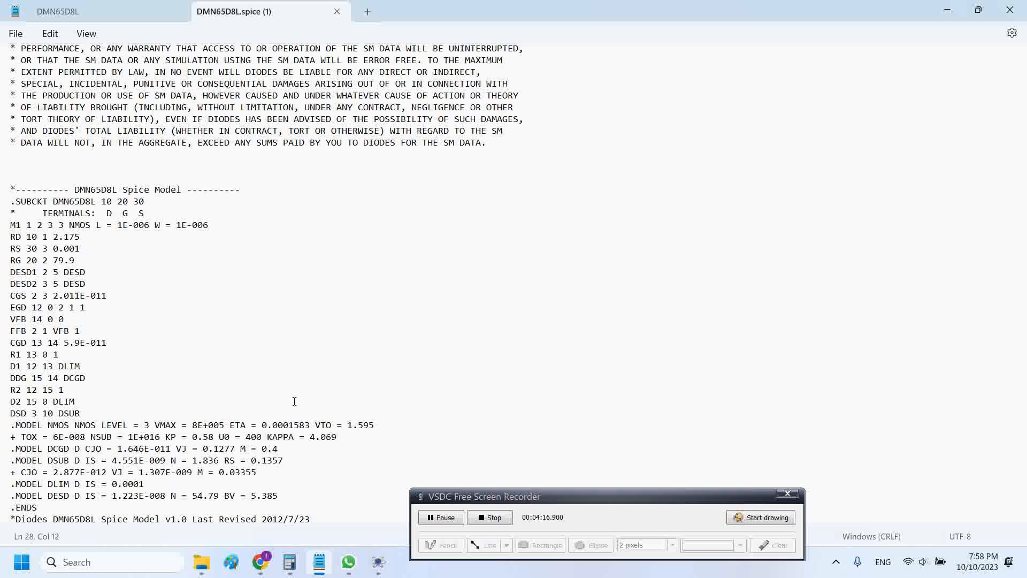
{"action": "left_click_drag", "start_coordinate": [287, 485], "coordinate": [12, 204]}
{"action": "left_click", "coordinate": [154, 235]}
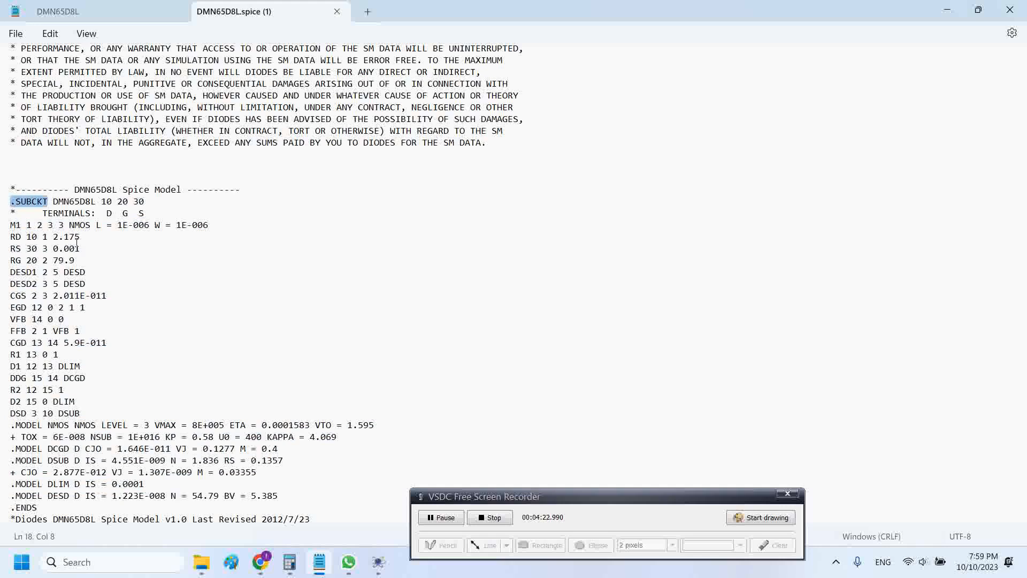
{"action": "left_click", "coordinate": [118, 283]}
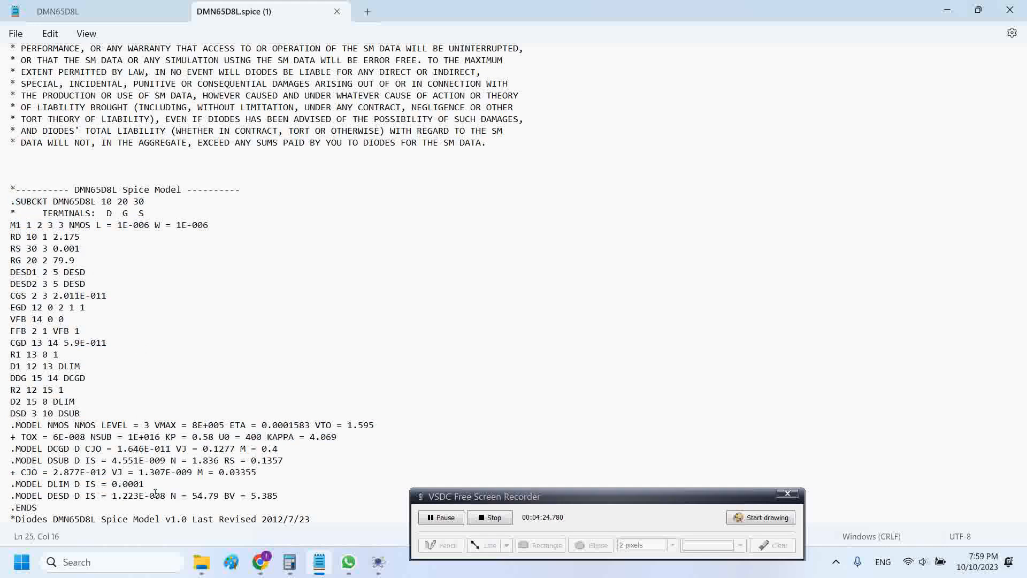
Delete the disclaimer comments above the SPICE model and the revision comment below the .ENDS line
{"action": "scroll", "coordinate": [249, 185], "scroll_direction": "up", "scroll_amount": 2}
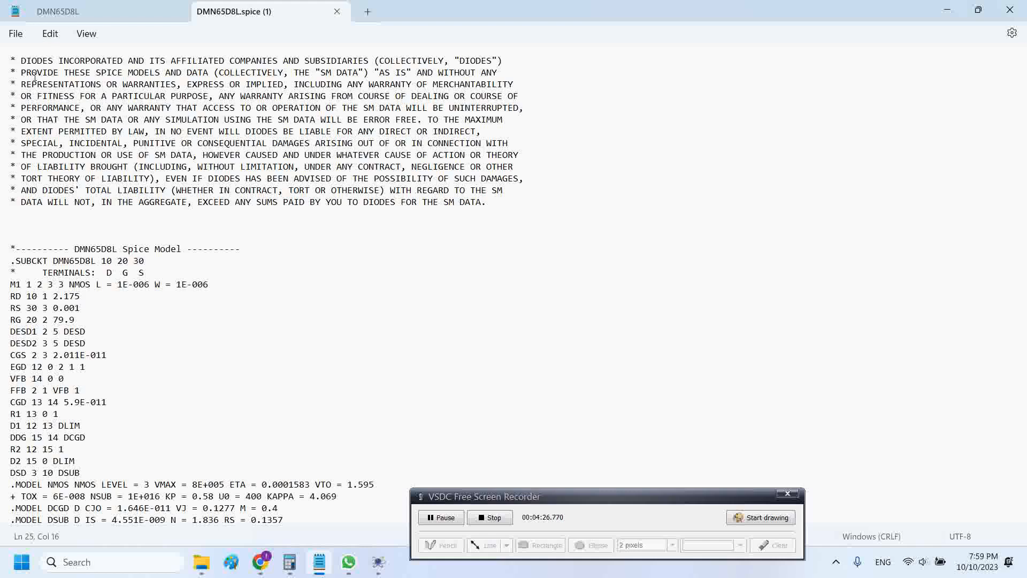
{"action": "left_click_drag", "start_coordinate": [21, 237], "coordinate": [2, 54]}
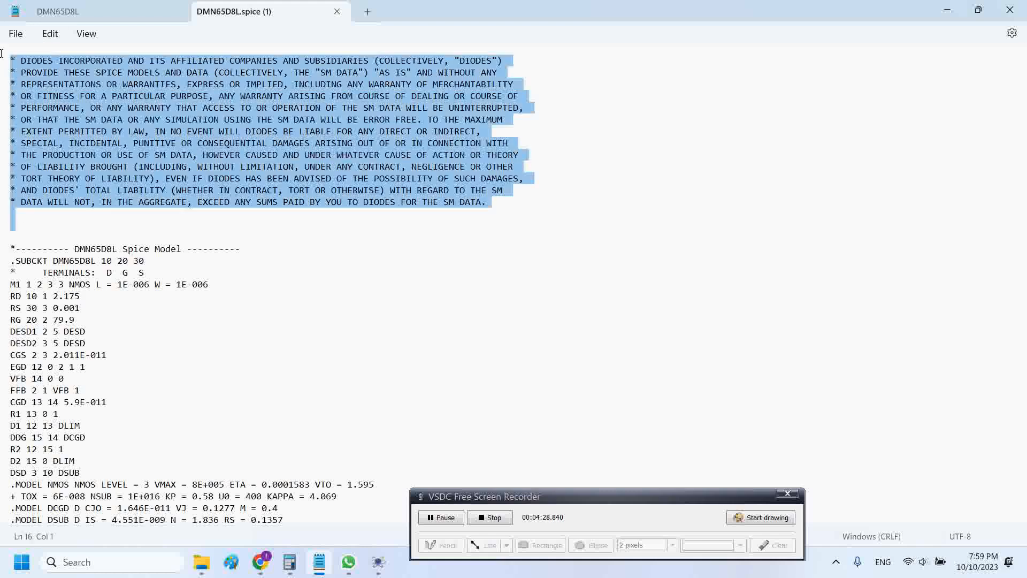
{"action": "key", "text": "Delete"}
{"action": "key", "text": "Delete"}
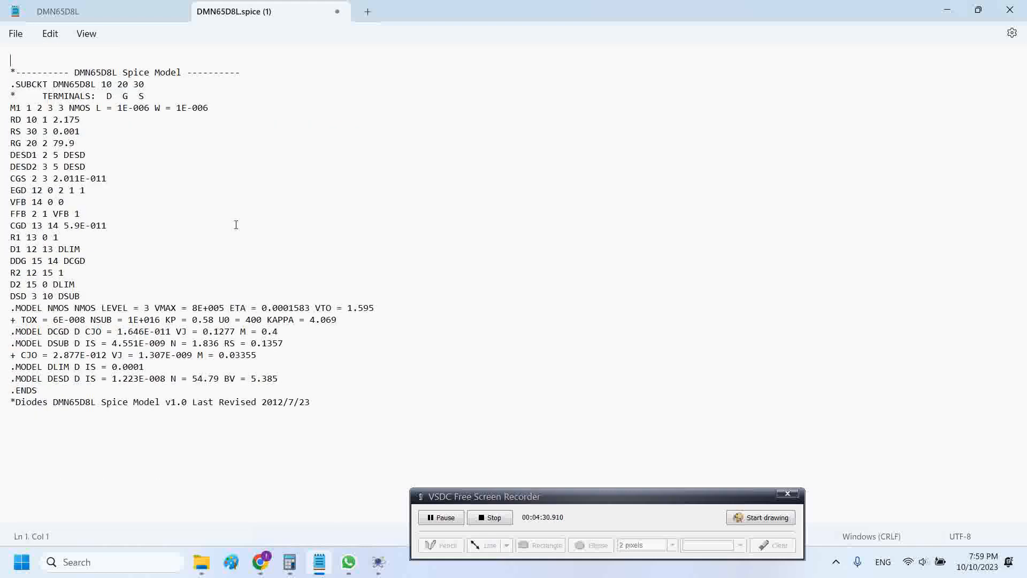
{"action": "left_click_drag", "start_coordinate": [364, 430], "coordinate": [8, 405]}
{"action": "key", "text": "Delete"}
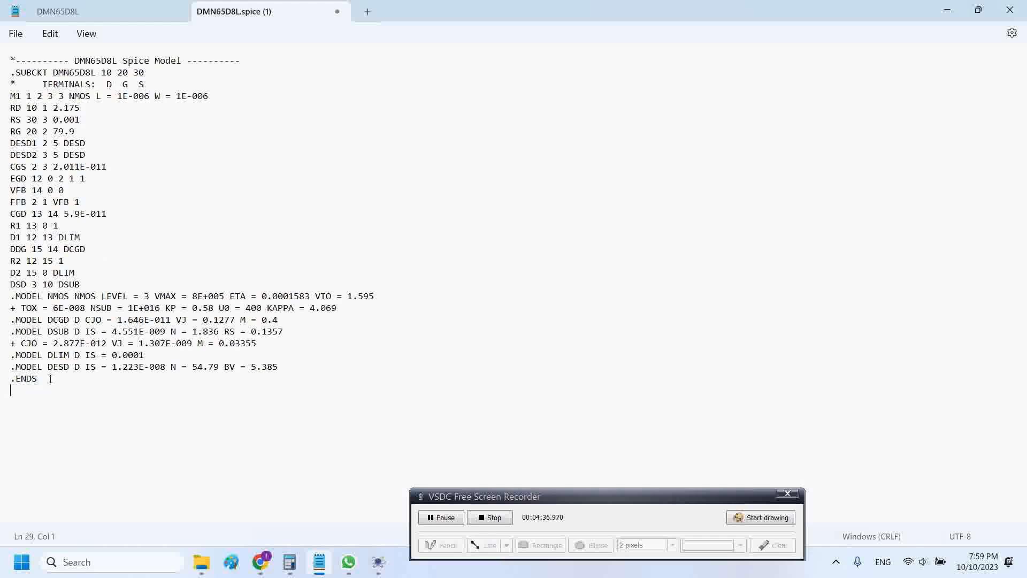
Set up saving the trimmed model as DMN65D8L.lib in the Proteus Tutorial 2 folder, with All files as the file type
{"action": "left_click_drag", "start_coordinate": [51, 379], "coordinate": [3, 36]}
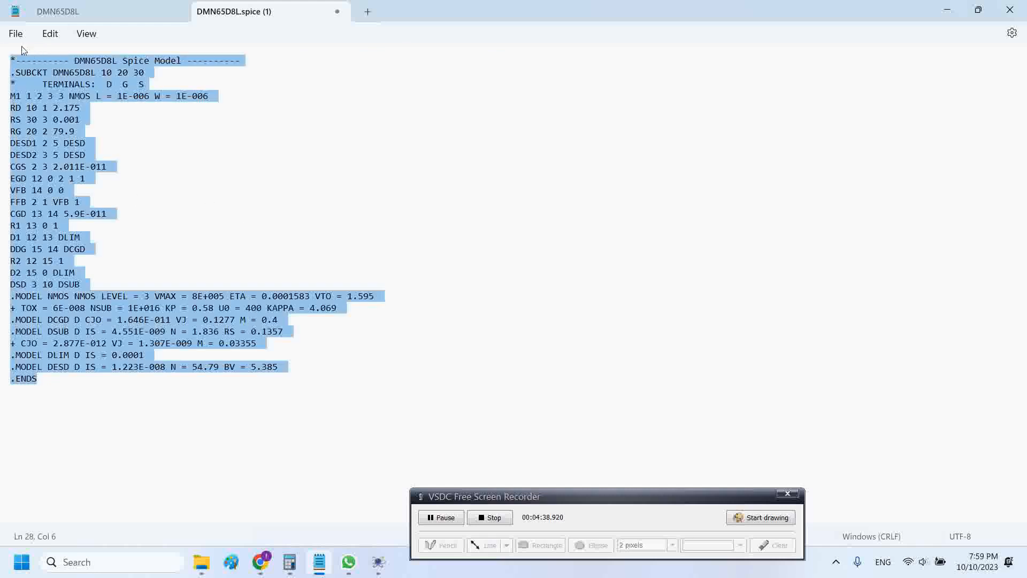
{"action": "left_click", "coordinate": [15, 33]}
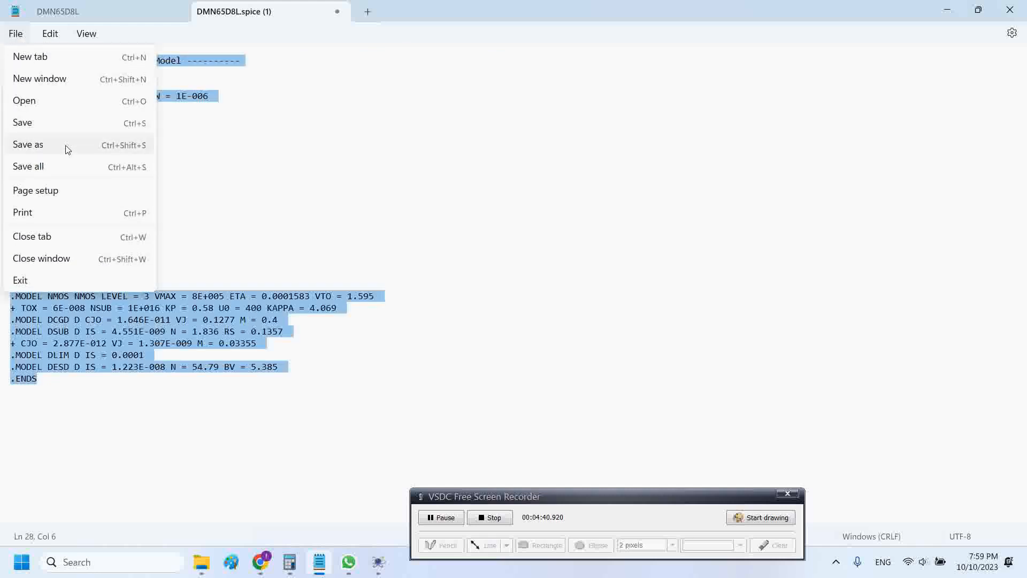
{"action": "left_click", "coordinate": [68, 149]}
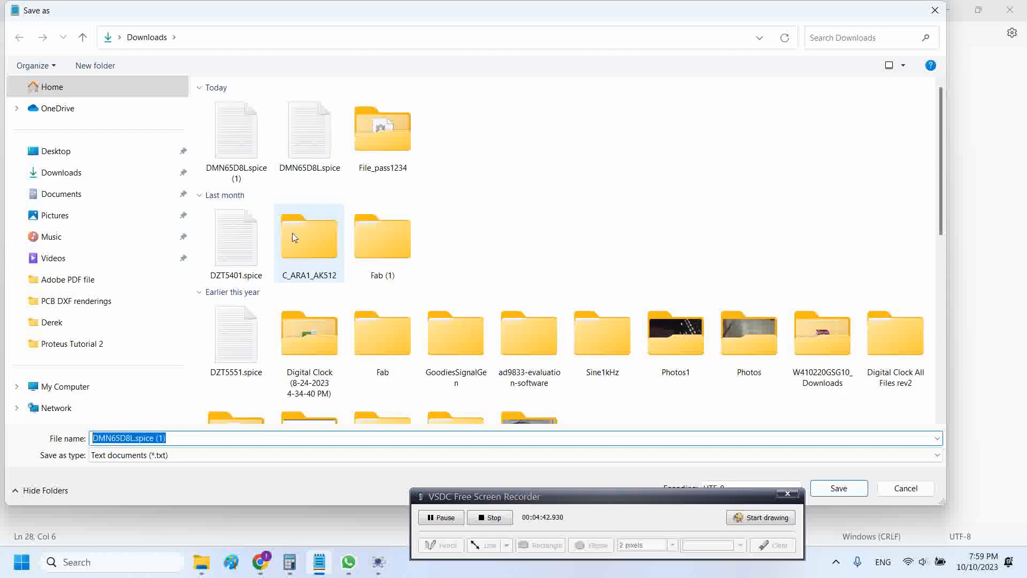
{"action": "left_click", "coordinate": [90, 343]}
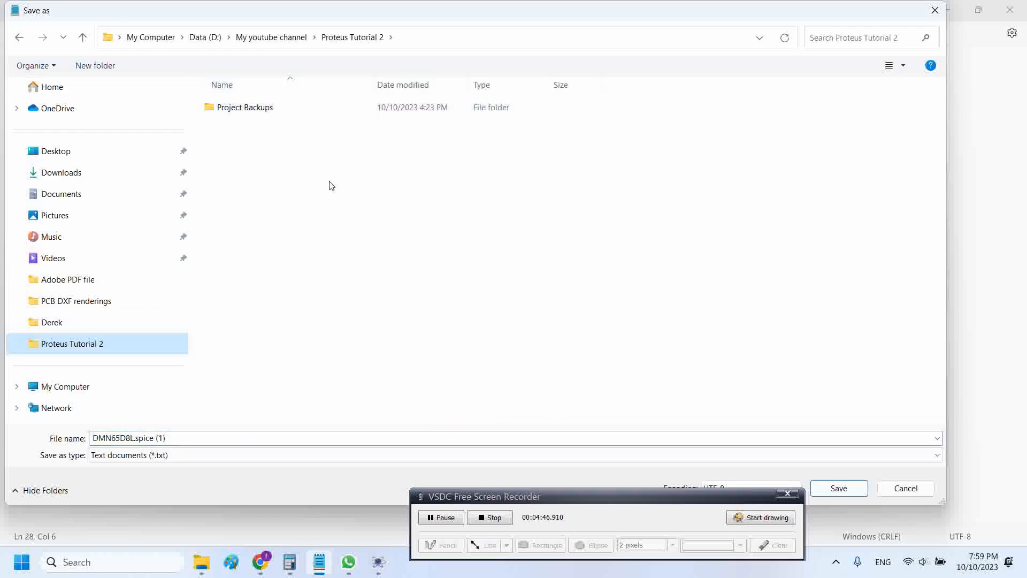
{"action": "left_click_drag", "start_coordinate": [352, 17], "coordinate": [370, 22]}
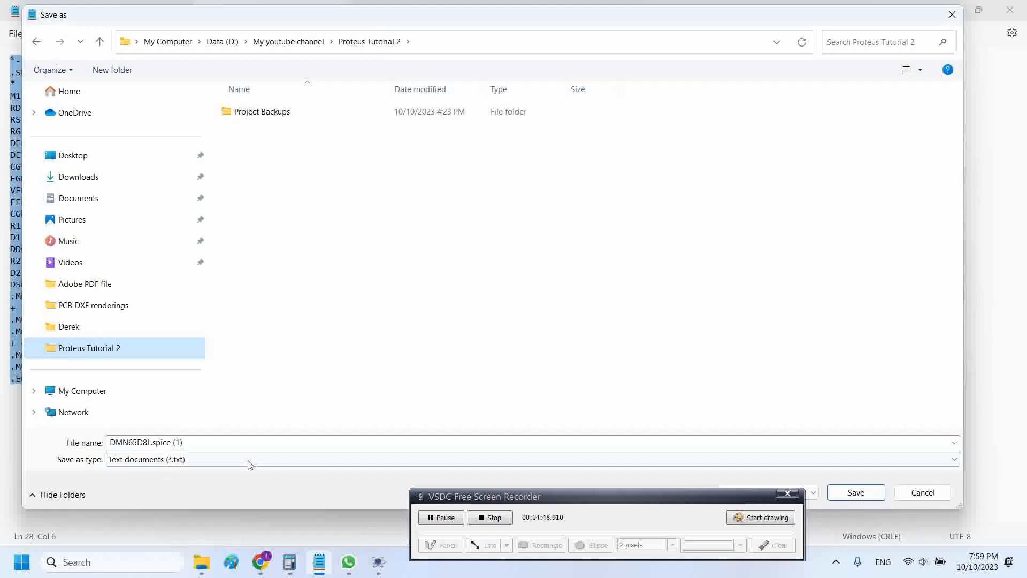
{"action": "left_click", "coordinate": [196, 443]}
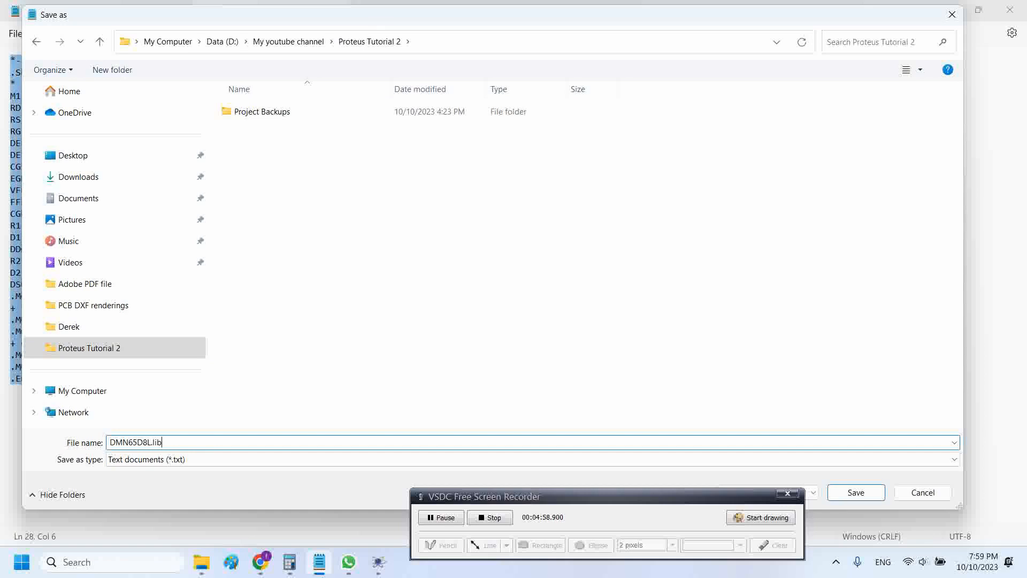
{"action": "left_click", "coordinate": [164, 456]}
{"action": "left_click", "coordinate": [149, 481]}
{"action": "left_click_drag", "start_coordinate": [283, 20], "coordinate": [287, 21]}
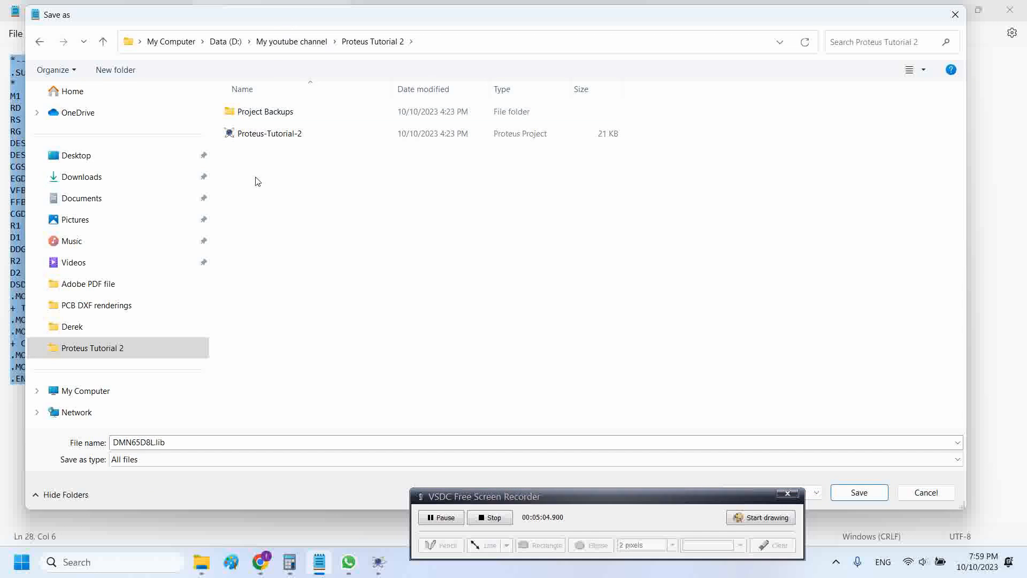
{"action": "left_click", "coordinate": [195, 442]}
{"action": "left_click", "coordinate": [175, 444]}
{"action": "left_click", "coordinate": [168, 443]}
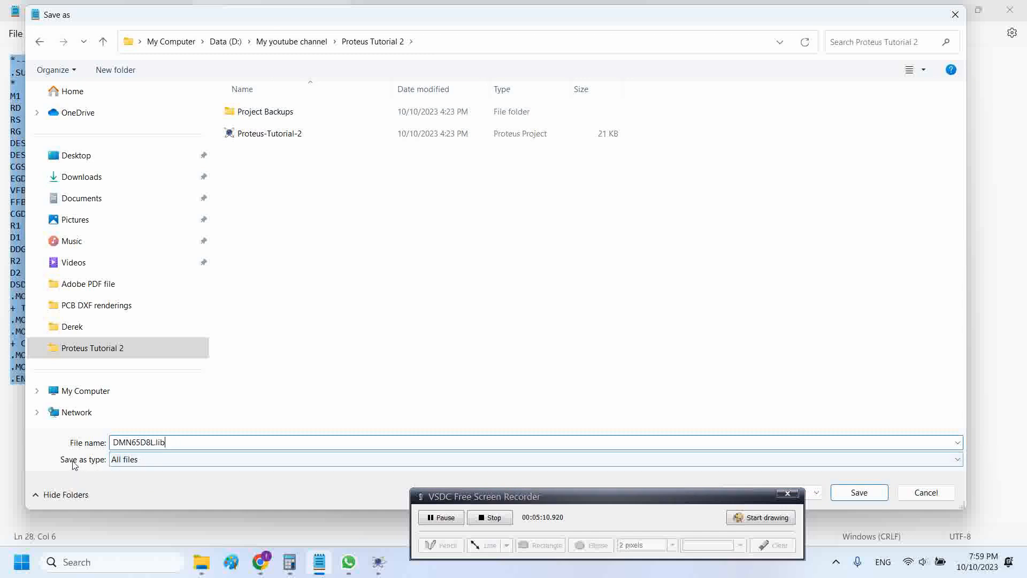
{"action": "left_click", "coordinate": [112, 461]}
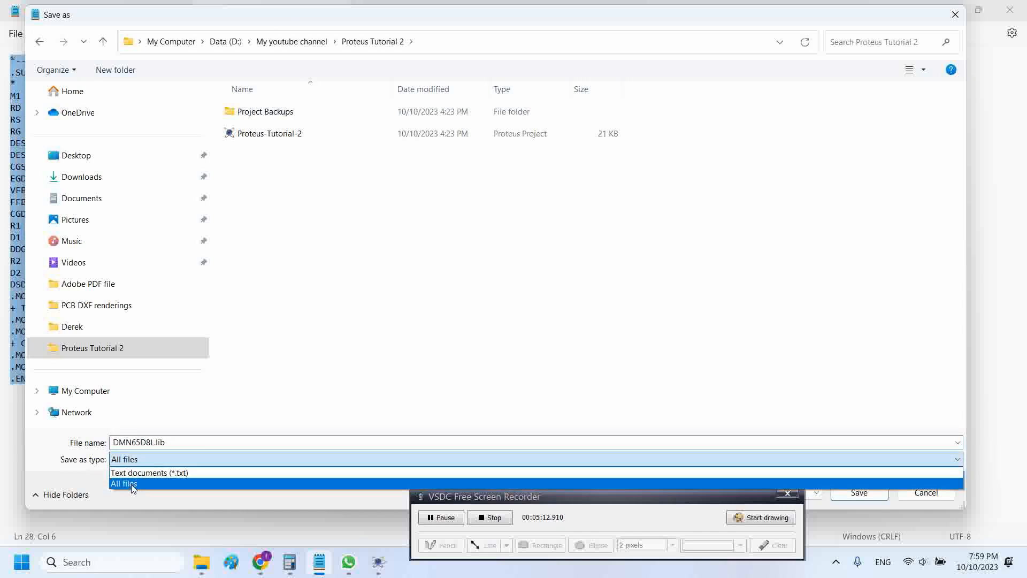
{"action": "left_click", "coordinate": [145, 485]}
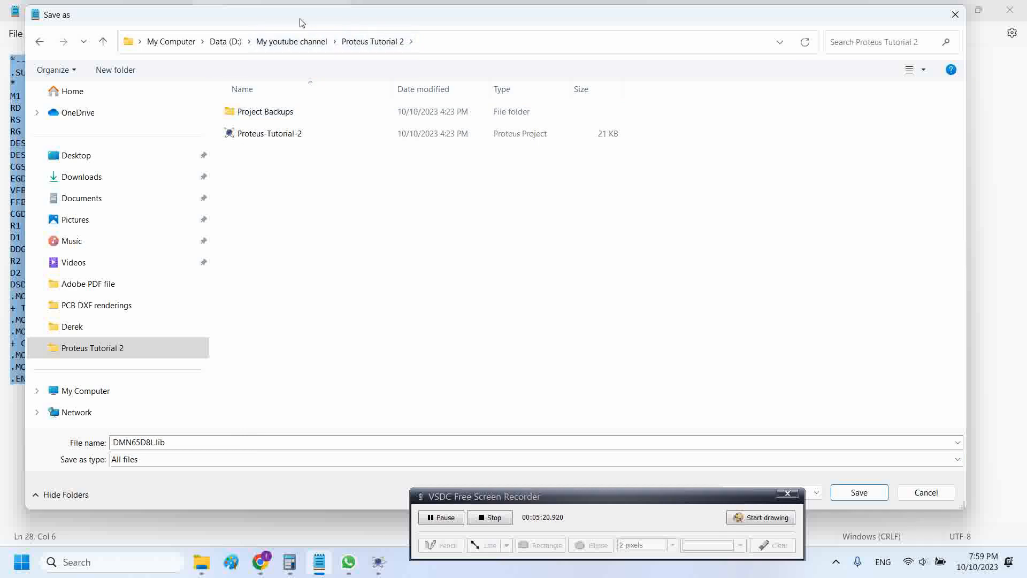
{"action": "left_click_drag", "start_coordinate": [298, 23], "coordinate": [294, 23]}
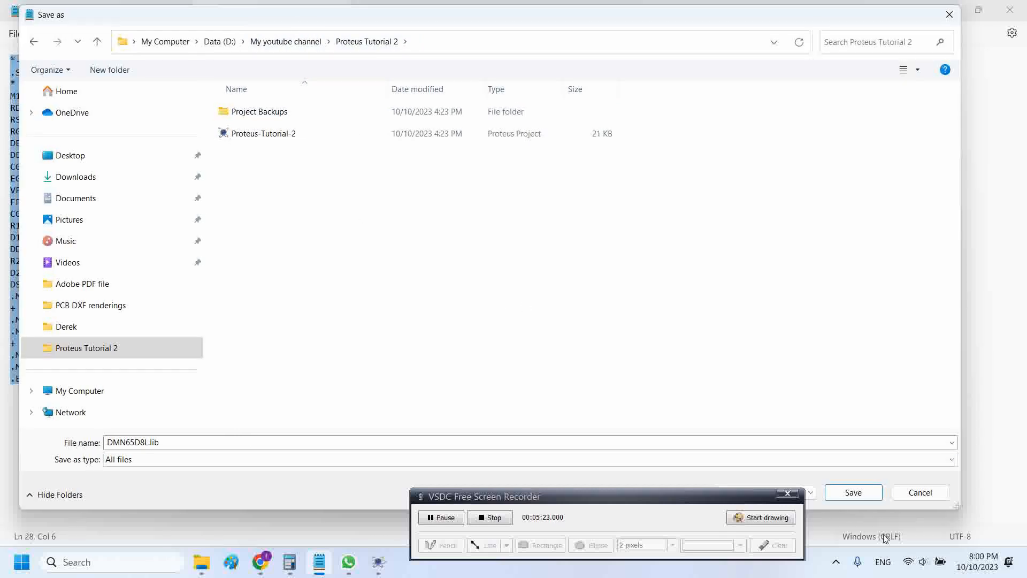
Save the trimmed model as DMN65D8L.lib in the Proteus Tutorial 2 folder and close its text file
{"action": "left_click", "coordinate": [853, 492]}
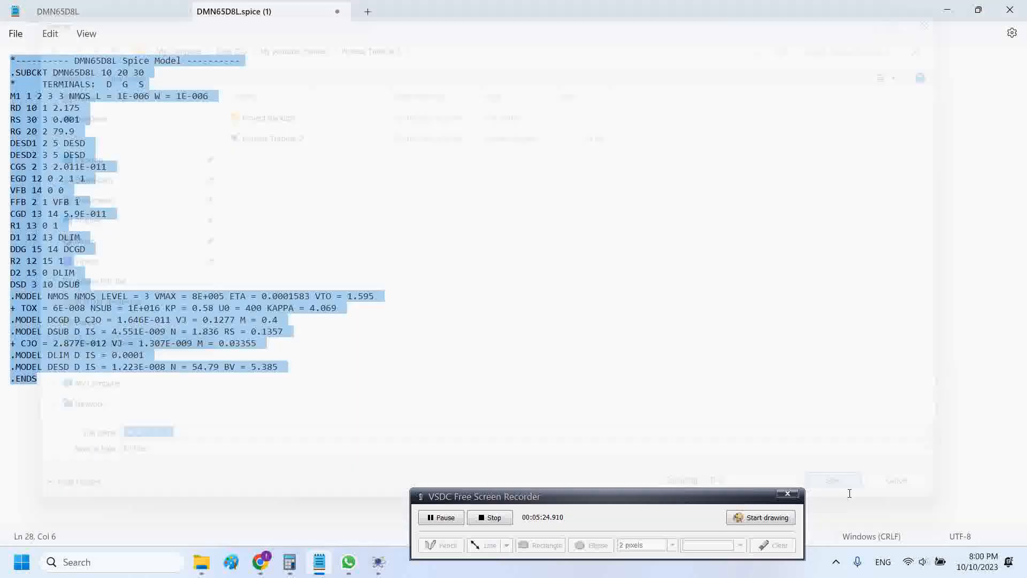
{"action": "left_click", "coordinate": [641, 334]}
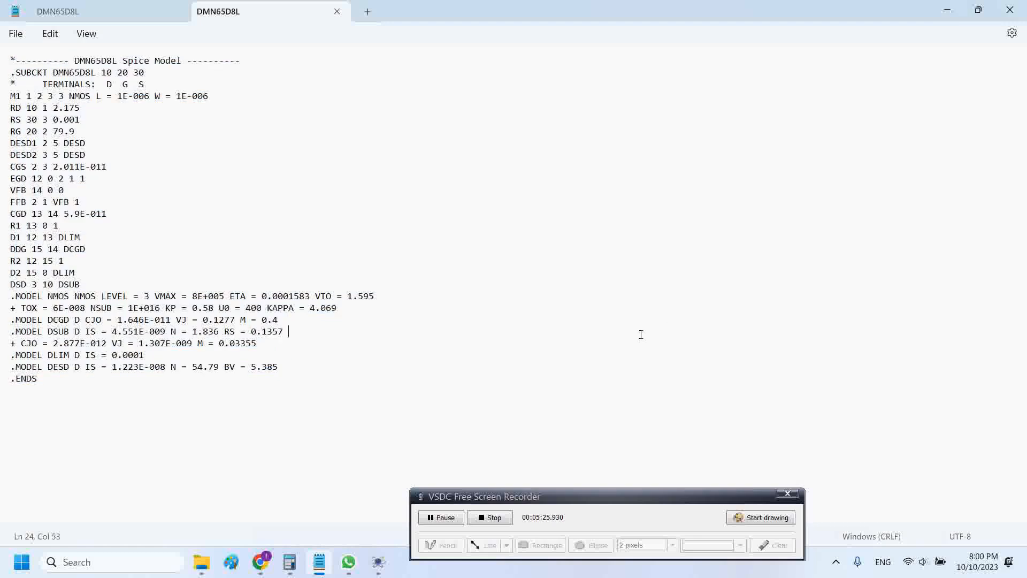
{"action": "left_click", "coordinate": [337, 12]}
{"action": "left_click", "coordinate": [953, 10]}
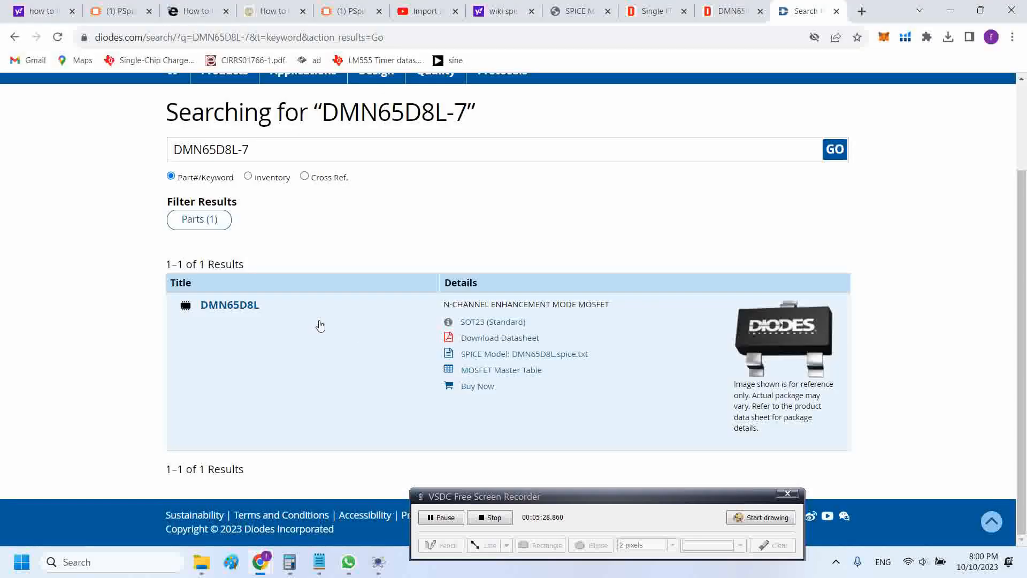
Switch to the Proteus-Tutorial-2 schematic and filter the device library to the Transistors category, Generic sub-category
{"action": "mouse_move", "coordinate": [392, 576]}
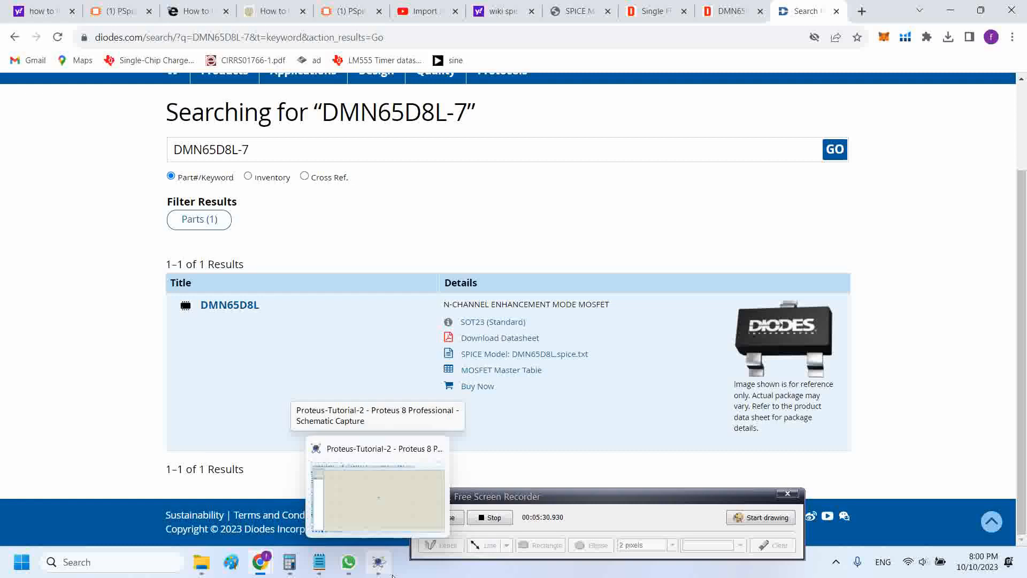
{"action": "left_click", "coordinate": [391, 509]}
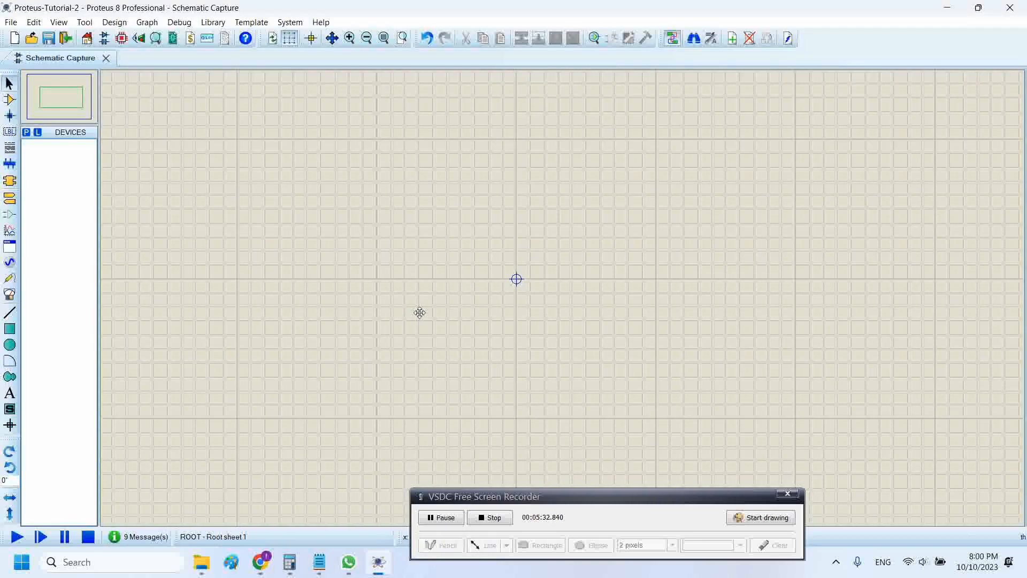
{"action": "left_click_drag", "start_coordinate": [418, 312], "coordinate": [412, 310]}
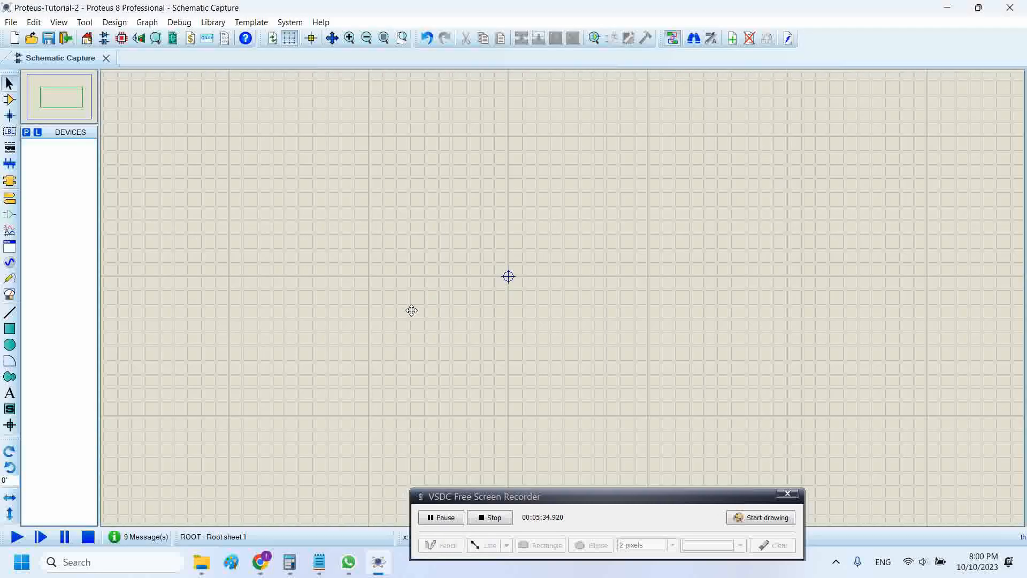
{"action": "left_click", "coordinate": [27, 134]}
{"action": "left_click", "coordinate": [144, 167]}
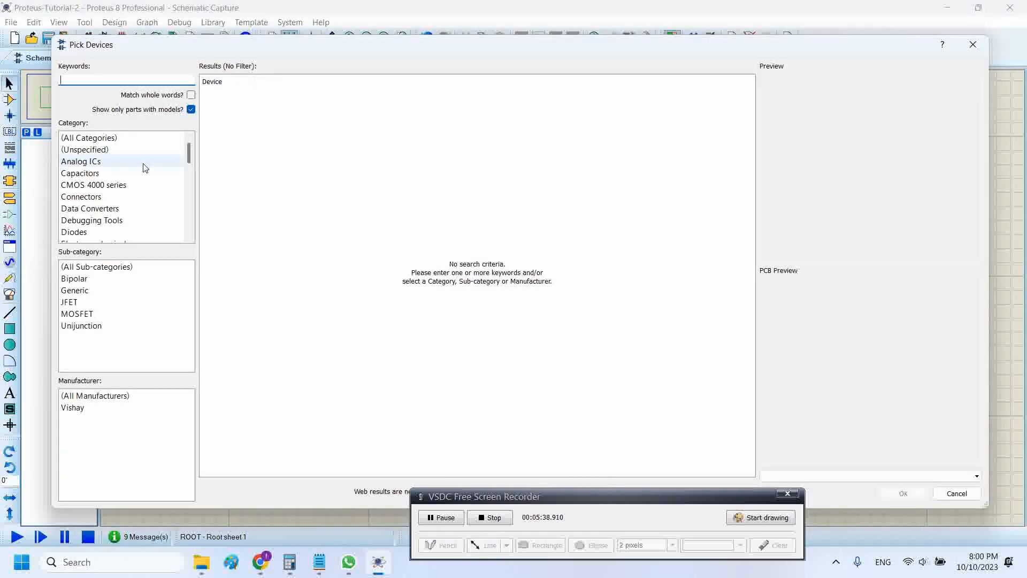
{"action": "key", "text": "t"}
{"action": "key", "text": "t"}
{"action": "key", "text": "t"}
{"action": "key", "text": "t"}
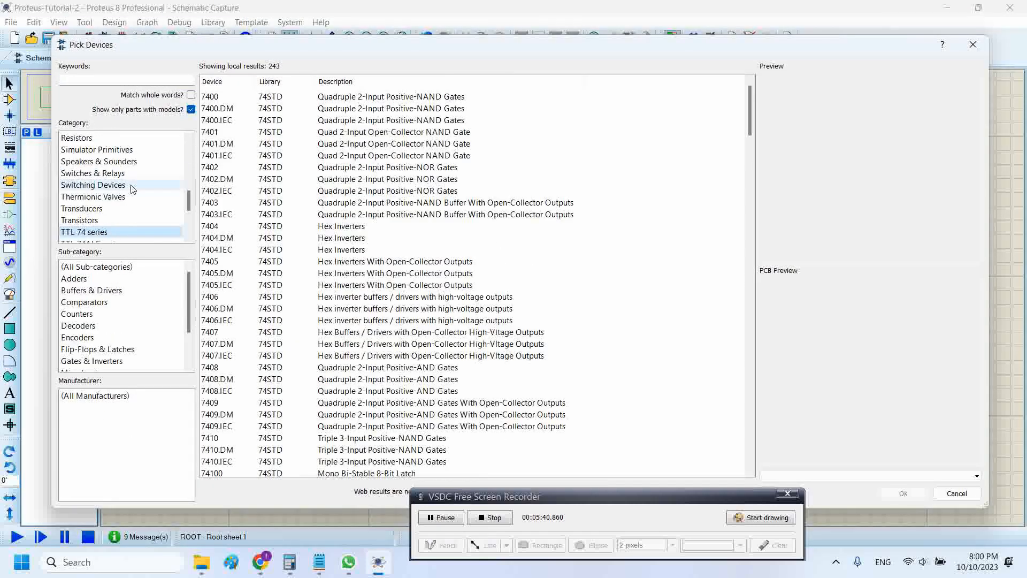
{"action": "left_click", "coordinate": [112, 221]}
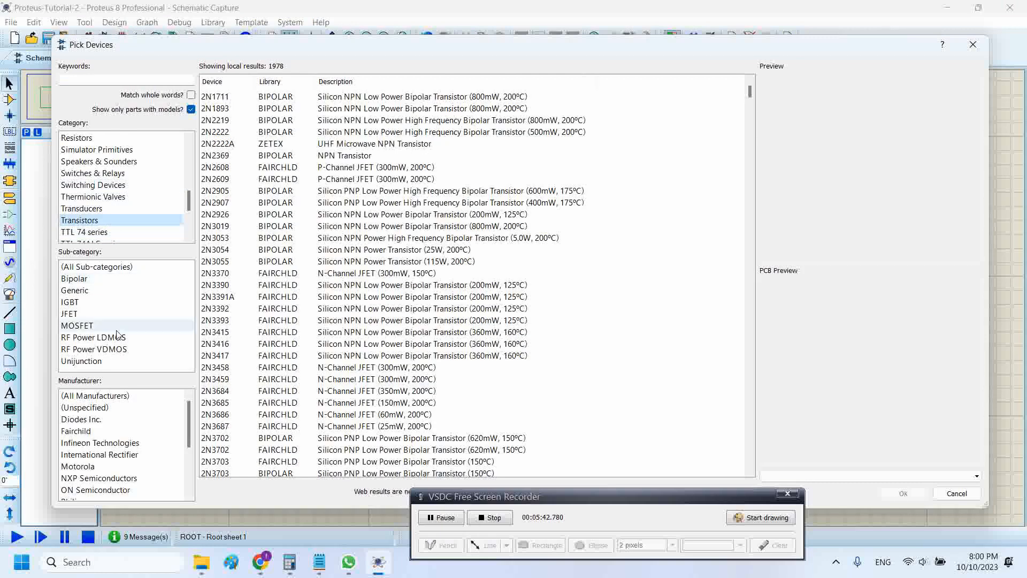
{"action": "left_click", "coordinate": [90, 294]}
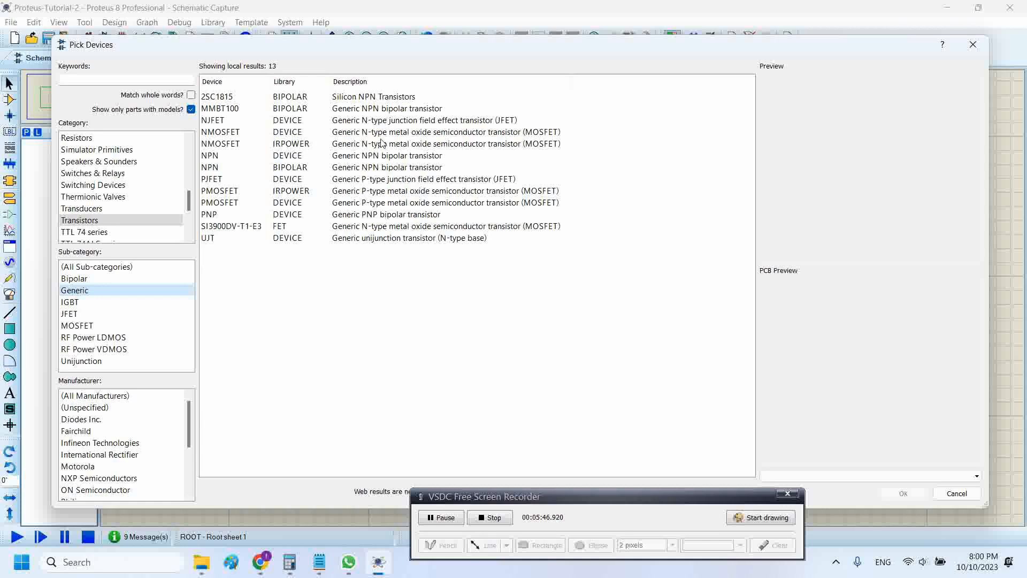
Pick the generic NMOSFET from the DEVICE library and place it at the centre of the schematic
{"action": "left_click", "coordinate": [477, 152]}
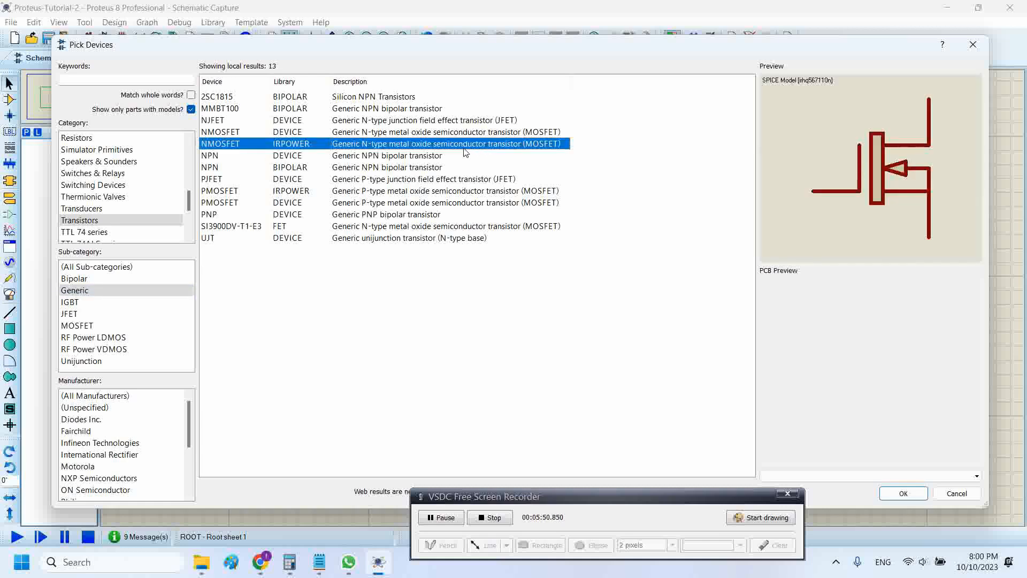
{"action": "key", "text": "Up"}
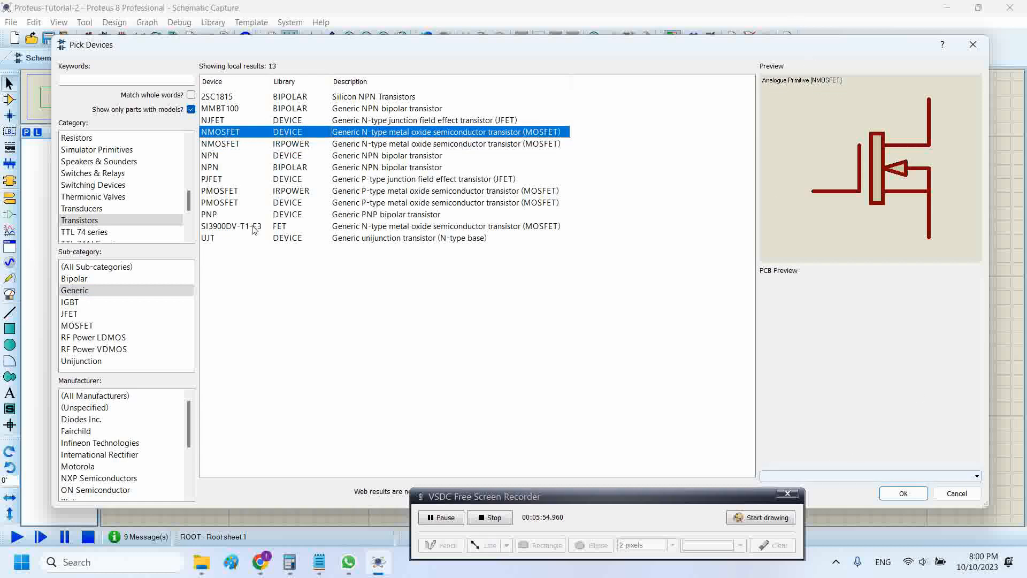
{"action": "left_click", "coordinate": [904, 493]}
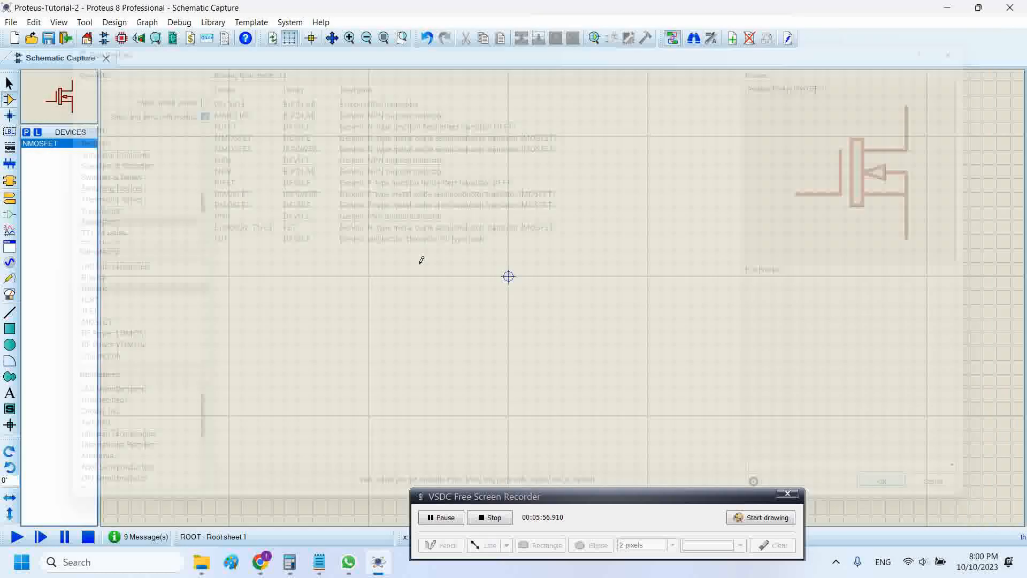
{"action": "left_click", "coordinate": [476, 265]}
{"action": "left_click", "coordinate": [487, 276]}
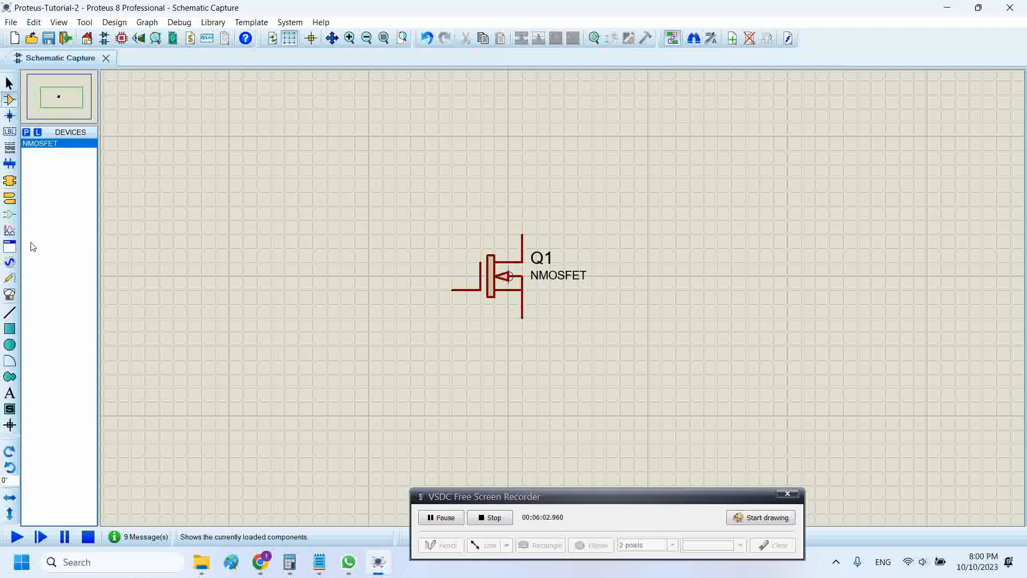
Place two DC generators and wire one to the MOSFET's gate and the other to its drain
{"action": "left_click", "coordinate": [9, 262]}
{"action": "left_click", "coordinate": [284, 252]}
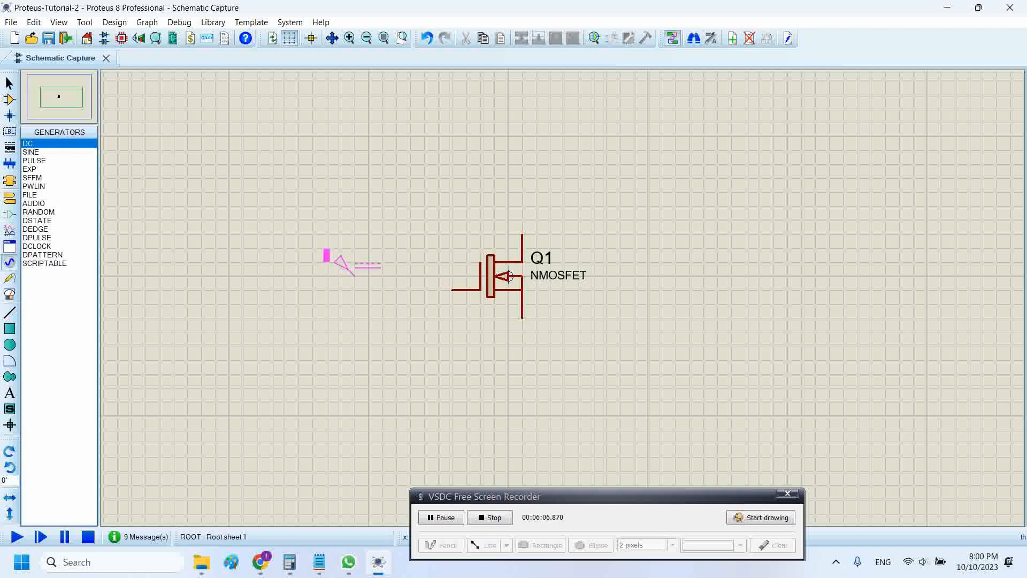
{"action": "left_click", "coordinate": [298, 270]}
{"action": "left_click", "coordinate": [327, 289]}
{"action": "left_click", "coordinate": [452, 289]}
{"action": "left_click", "coordinate": [424, 172]}
{"action": "left_click", "coordinate": [452, 191]}
{"action": "left_click", "coordinate": [522, 236]}
Place a ground terminal below the MOSFET and wire it to the source pin
{"action": "left_click", "coordinate": [9, 198]}
{"action": "left_click", "coordinate": [38, 186]}
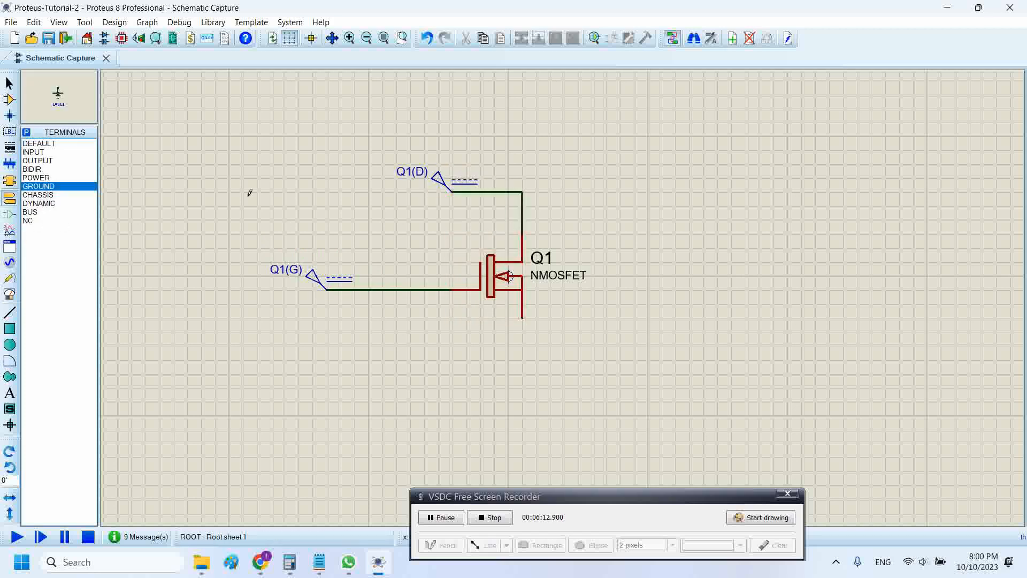
{"action": "left_click", "coordinate": [522, 375]}
{"action": "left_click", "coordinate": [522, 360]}
{"action": "left_click", "coordinate": [522, 318]}
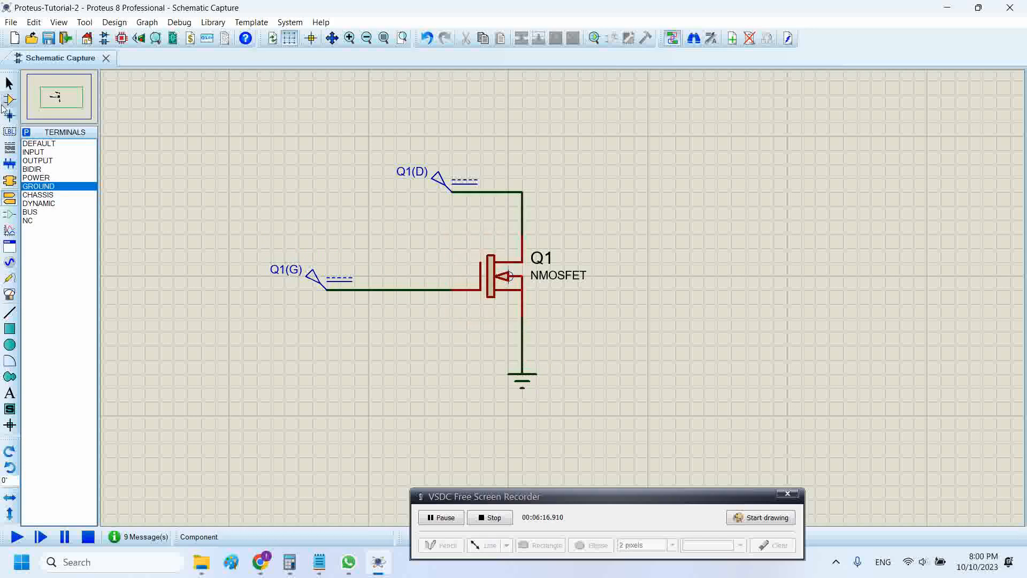
Move the drain's DC generator with its horizontal wire further up to lengthen the drain connection
{"action": "left_click", "coordinate": [9, 83]}
{"action": "left_click_drag", "start_coordinate": [341, 151], "coordinate": [536, 220]}
{"action": "left_click_drag", "start_coordinate": [498, 175], "coordinate": [495, 109]}
{"action": "left_click", "coordinate": [585, 156]}
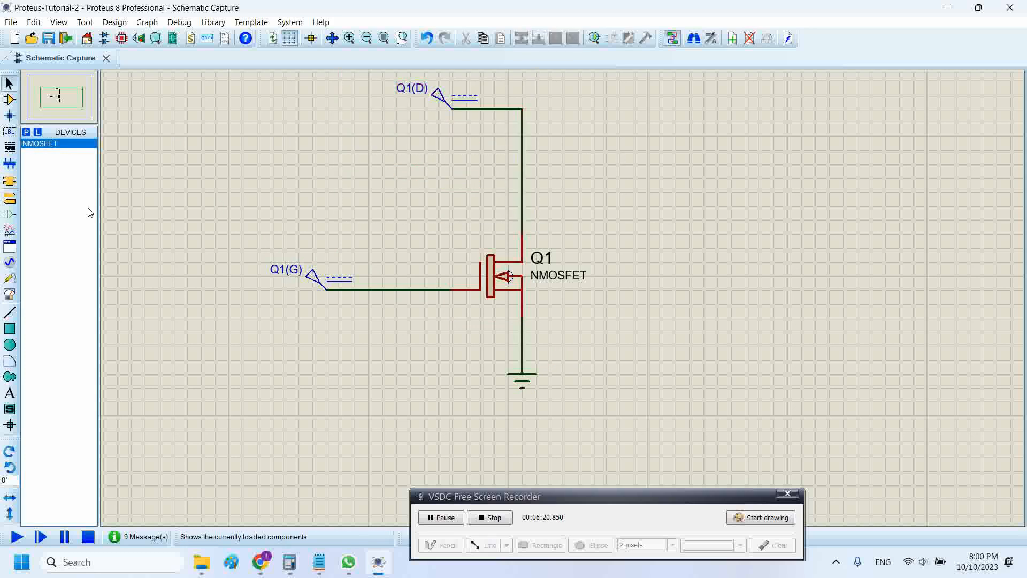
Place a current probe on the vertical drain wire, rotated clockwise so its arrow points down toward the MOSFET
{"action": "left_click", "coordinate": [11, 281]}
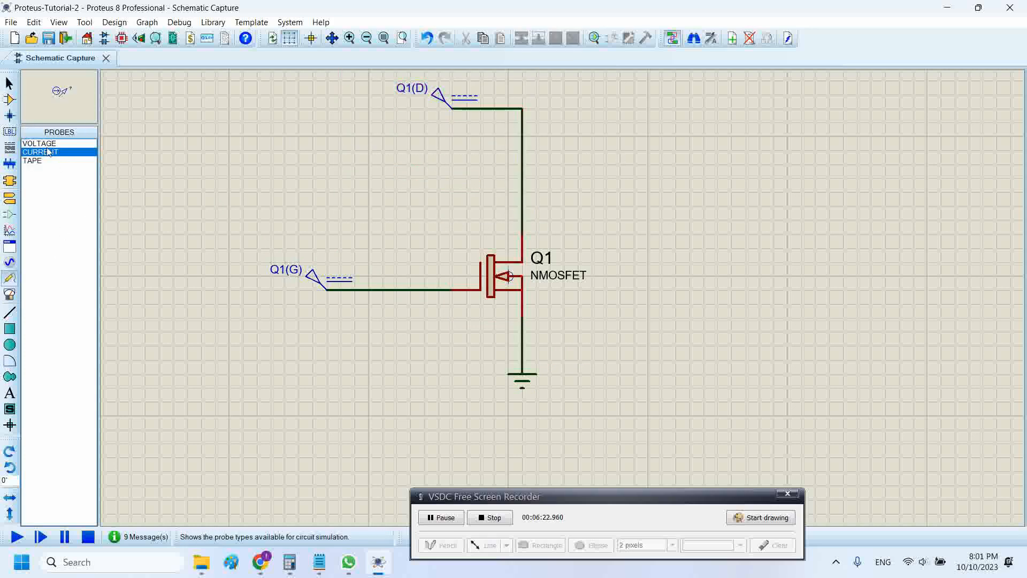
{"action": "left_click", "coordinate": [523, 177]}
{"action": "left_click", "coordinate": [592, 186]}
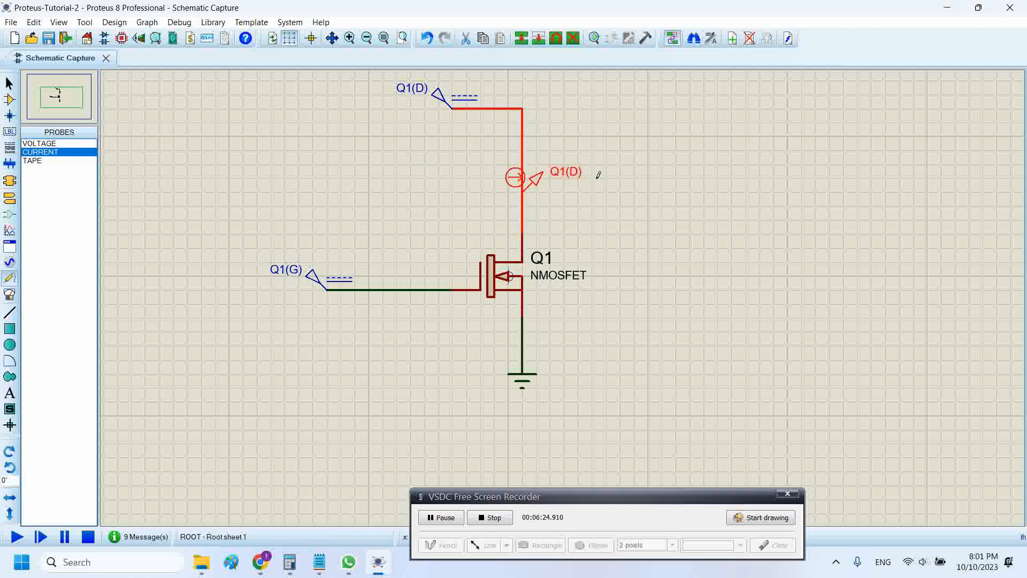
{"action": "left_click_drag", "start_coordinate": [536, 185], "coordinate": [591, 186]}
{"action": "right_click", "coordinate": [593, 179]}
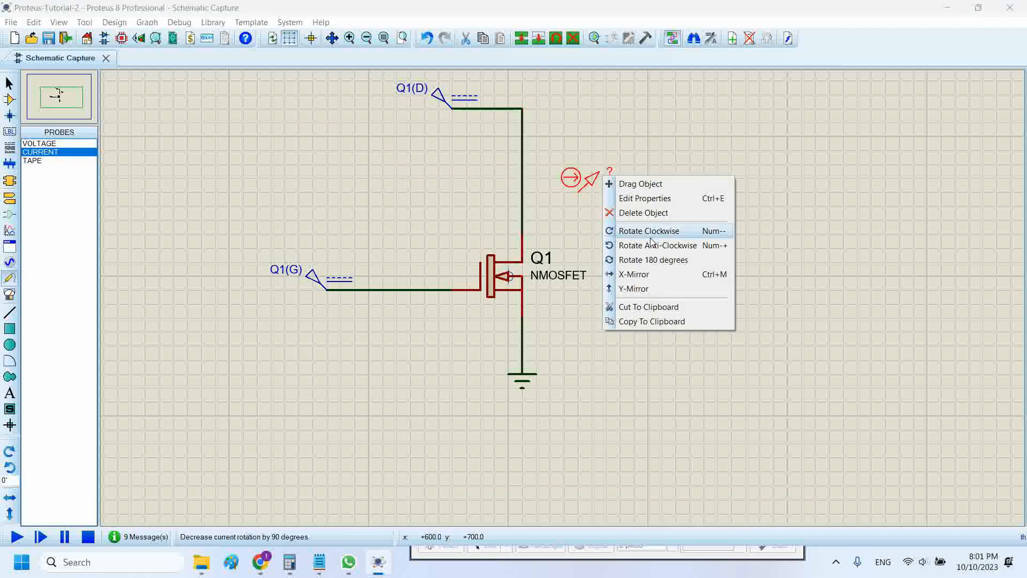
{"action": "left_click", "coordinate": [651, 236]}
{"action": "left_click_drag", "start_coordinate": [593, 206], "coordinate": [538, 178]}
{"action": "left_click", "coordinate": [9, 83]}
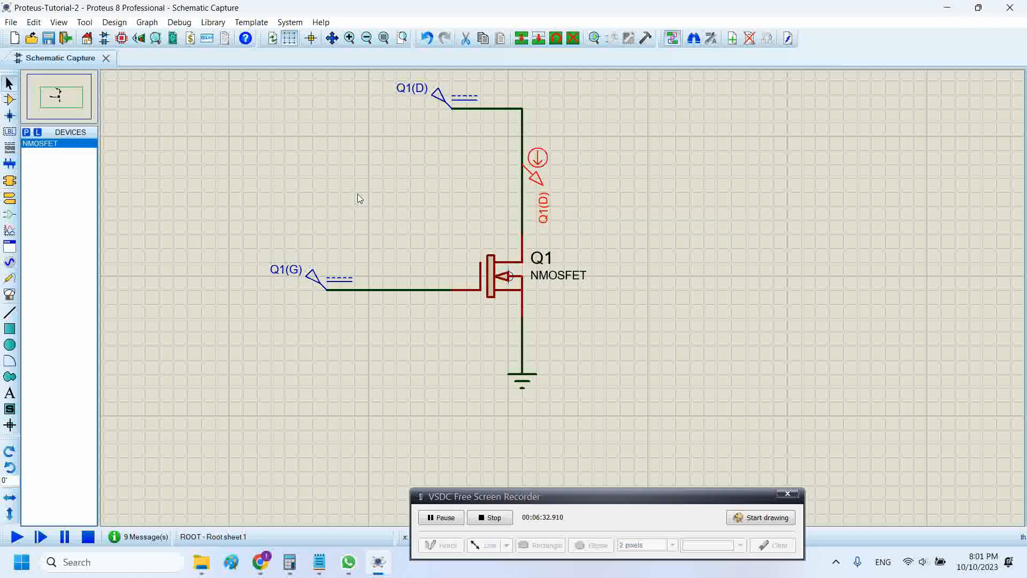
{"action": "middle_click", "coordinate": [351, 209]}
{"action": "left_click", "coordinate": [351, 218]}
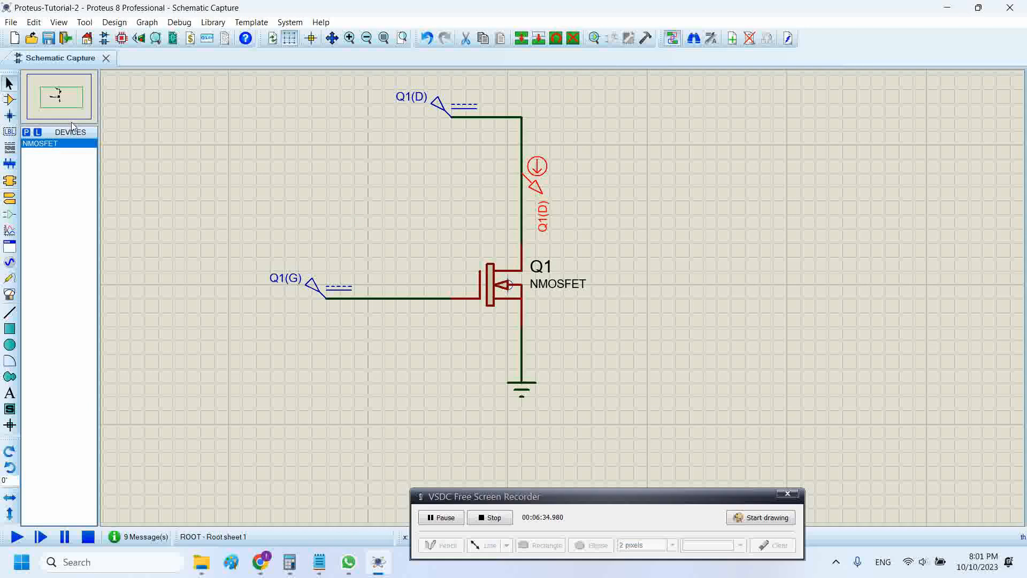
{"action": "left_click", "coordinate": [222, 185]}
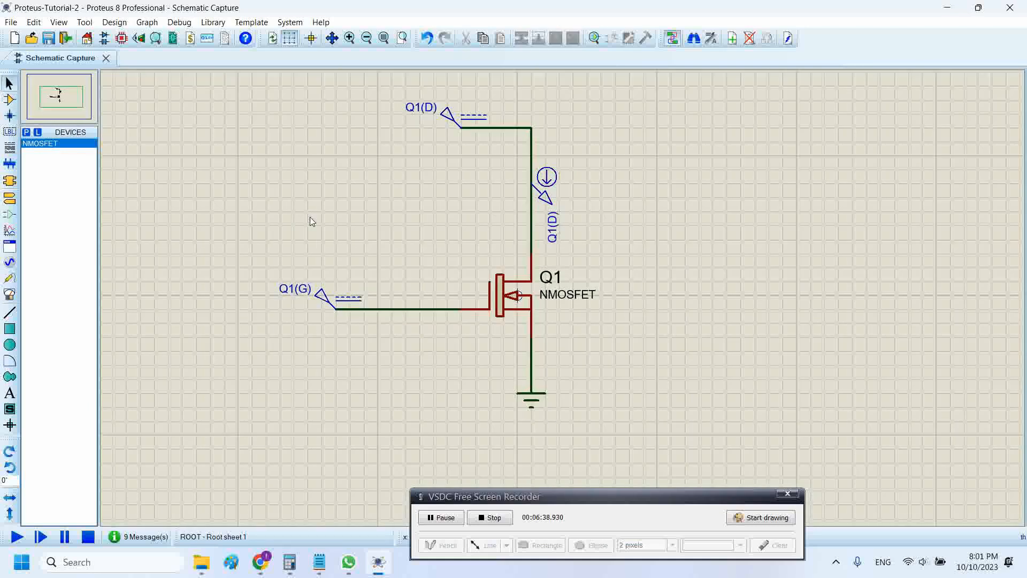
{"action": "left_click", "coordinate": [389, 237]}
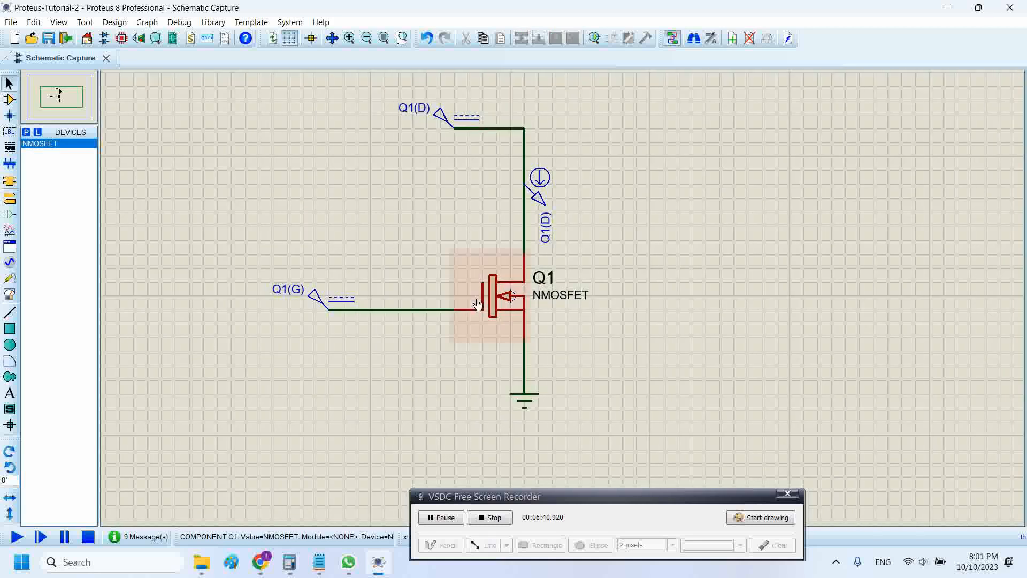
{"action": "middle_click", "coordinate": [442, 245]}
{"action": "left_click", "coordinate": [447, 249]}
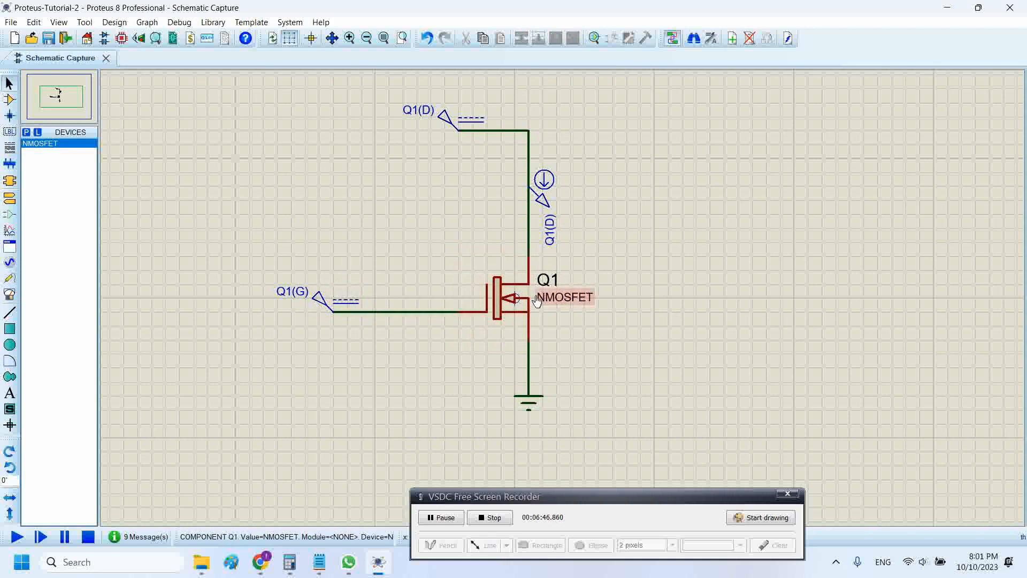
Rename the DC generator on the MOSFET's drain as Vds
{"action": "left_click", "coordinate": [464, 122]}
{"action": "left_click", "coordinate": [464, 122]}
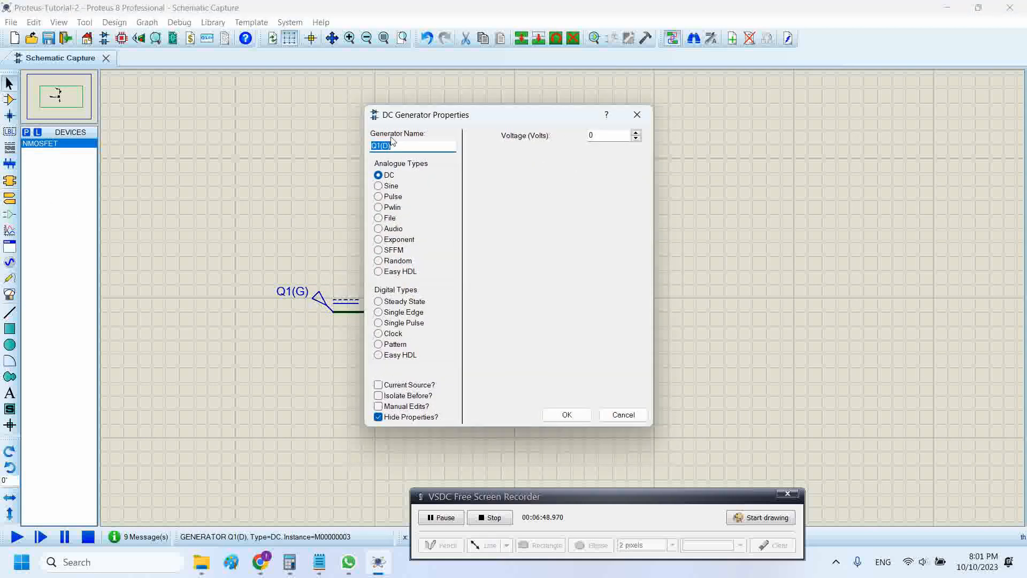
{"action": "left_click", "coordinate": [570, 417]}
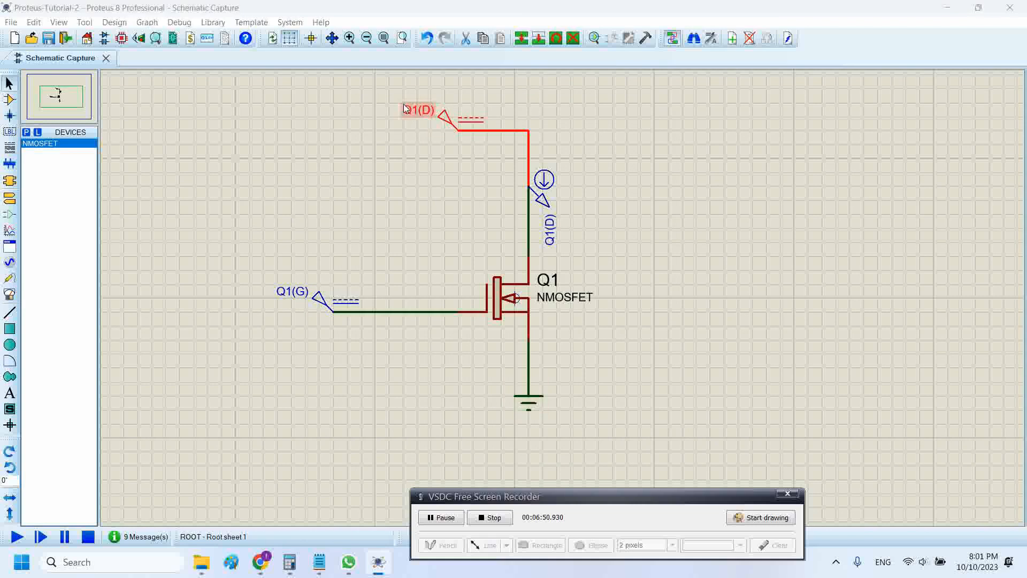
{"action": "double_click", "coordinate": [422, 111]}
{"action": "type", "text": "V"}
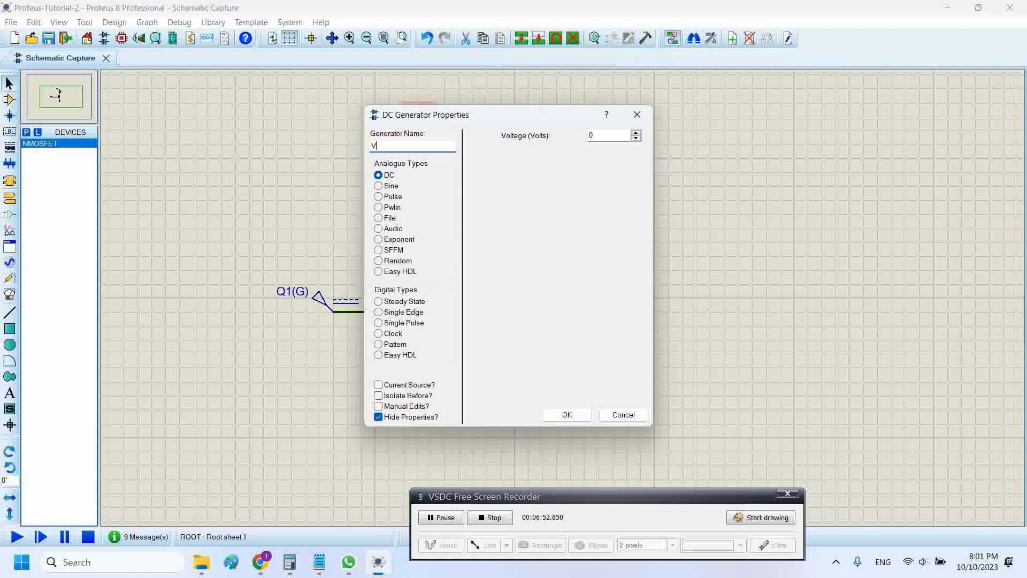
{"action": "type", "text": "ds"}
{"action": "key", "text": "Return"}
Rename the DC generator on the MOSFET's gate as Vgs
{"action": "left_click", "coordinate": [343, 299]}
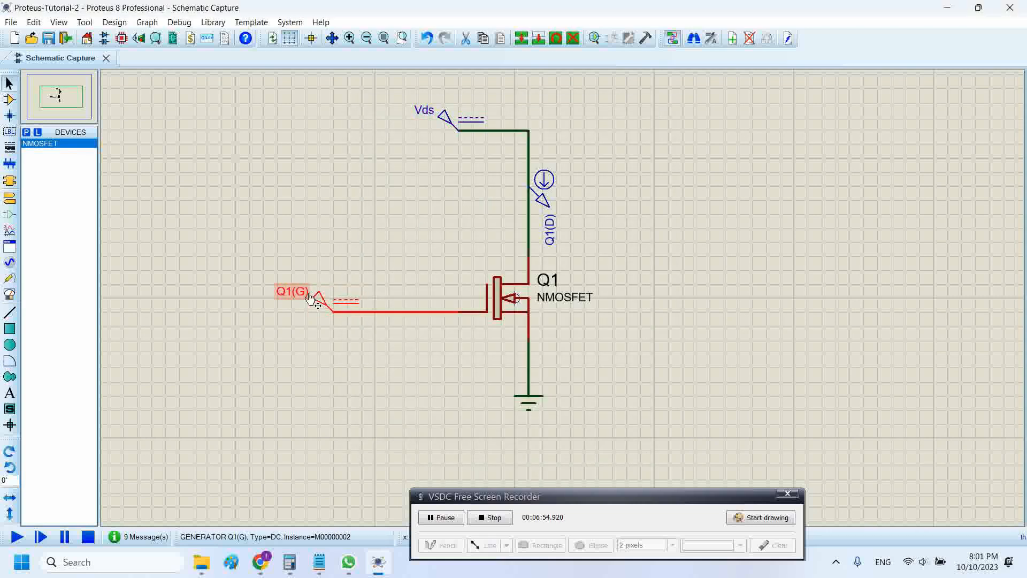
{"action": "double_click", "coordinate": [343, 299]}
{"action": "type", "text": "Vgs"}
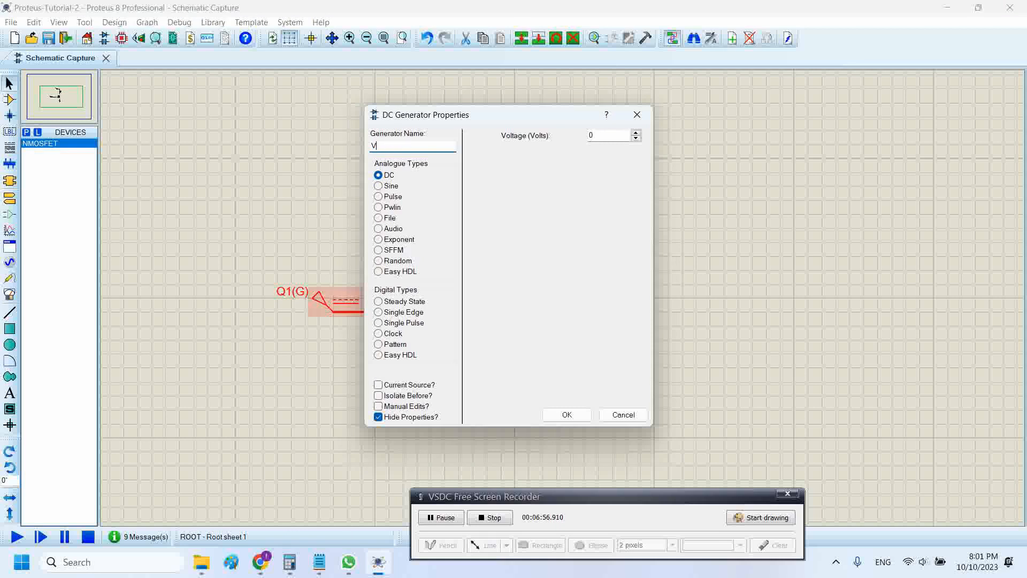
{"action": "key", "text": "Return"}
{"action": "left_click", "coordinate": [448, 167]}
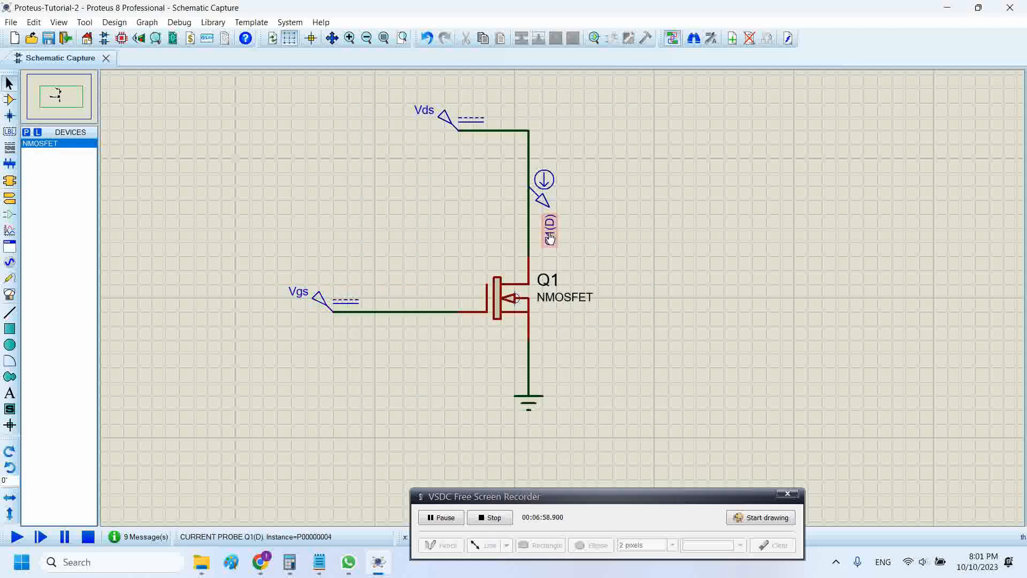
Rename the current probe on the drain wire as Ids
{"action": "left_click", "coordinate": [546, 186]}
{"action": "left_click", "coordinate": [546, 187]}
{"action": "type", "text": "Ids"}
{"action": "key", "text": "Return"}
{"action": "left_click", "coordinate": [333, 215]}
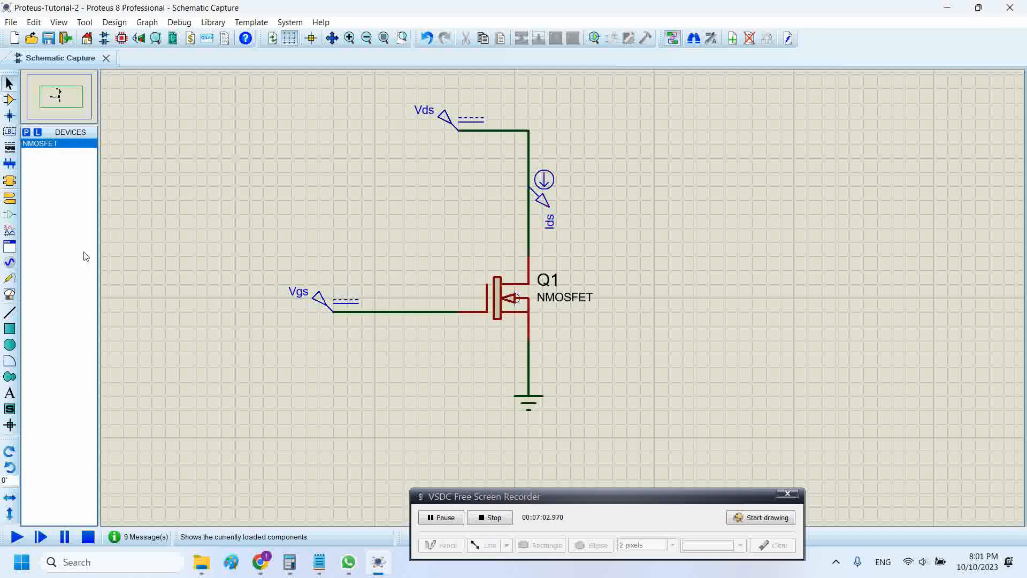
Place a Transfer graph in the empty area beside the MOSFET's drain wiring
{"action": "left_click", "coordinate": [9, 294]}
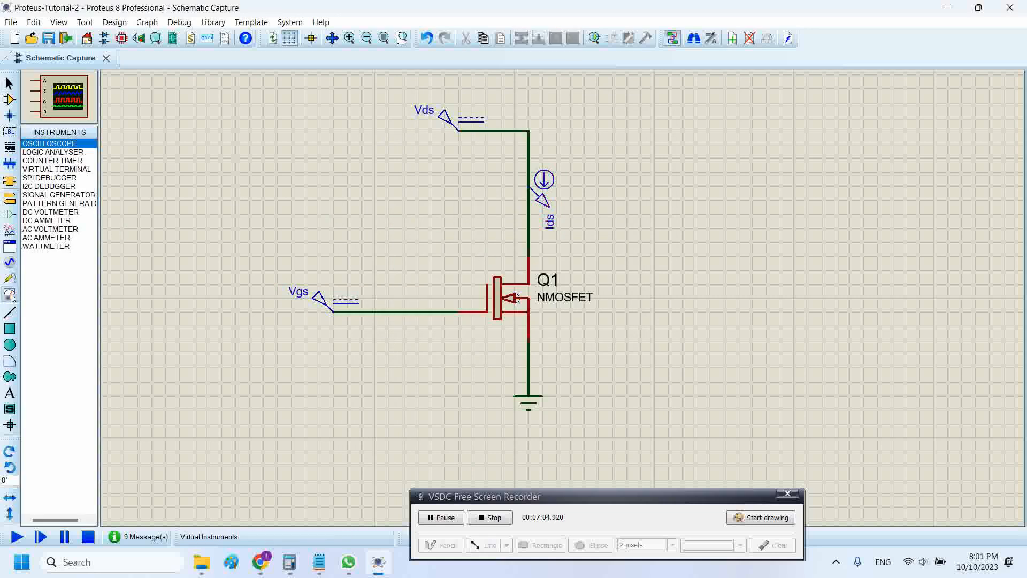
{"action": "left_click", "coordinate": [9, 230]}
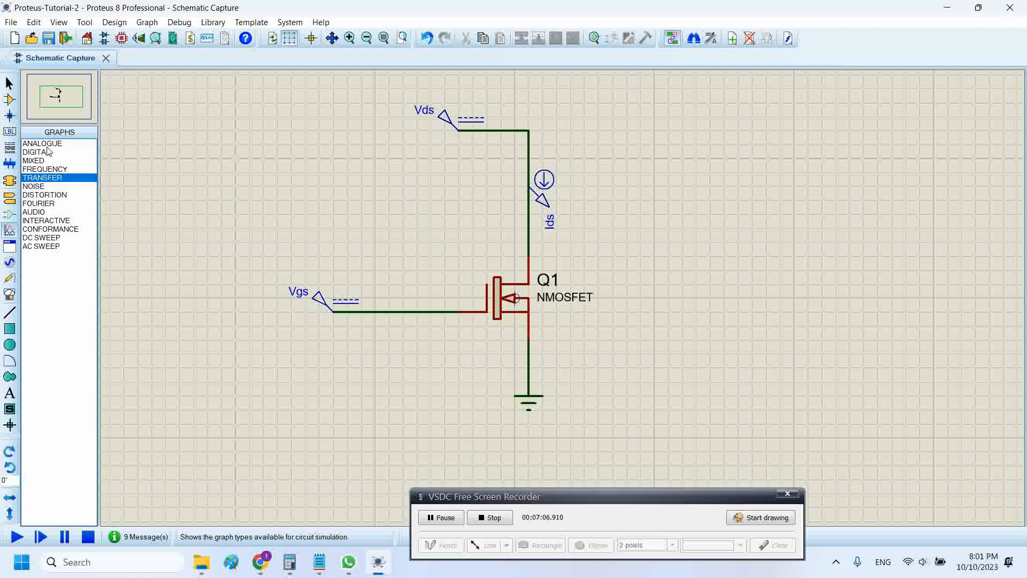
{"action": "left_click_drag", "start_coordinate": [648, 132], "coordinate": [859, 259]}
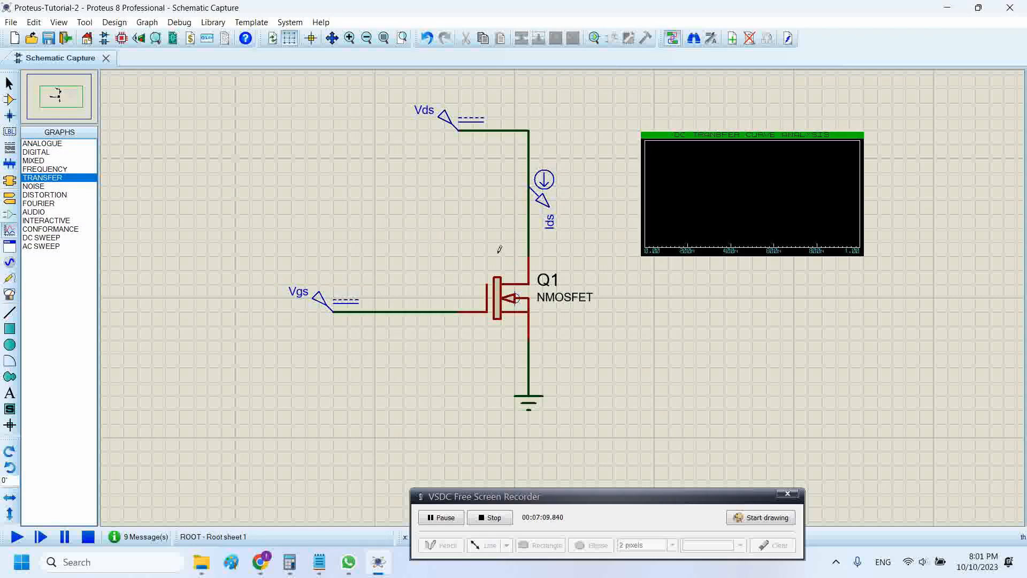
Add the Ids current probe as a trace on the DC transfer curve graph
{"action": "left_click", "coordinate": [8, 83]}
{"action": "left_click", "coordinate": [550, 221]}
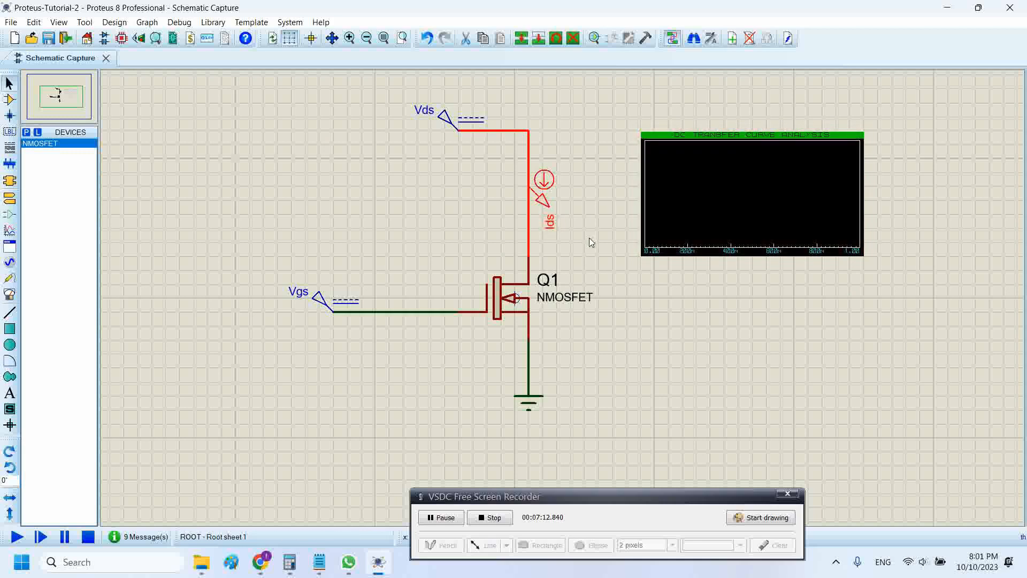
{"action": "mouse_move", "coordinate": [551, 227]}
{"action": "left_mouse_down"}
{"action": "mouse_move", "coordinate": [591, 222]}
{"action": "mouse_move", "coordinate": [661, 153]}
{"action": "mouse_move", "coordinate": [658, 189]}
{"action": "left_mouse_up"}
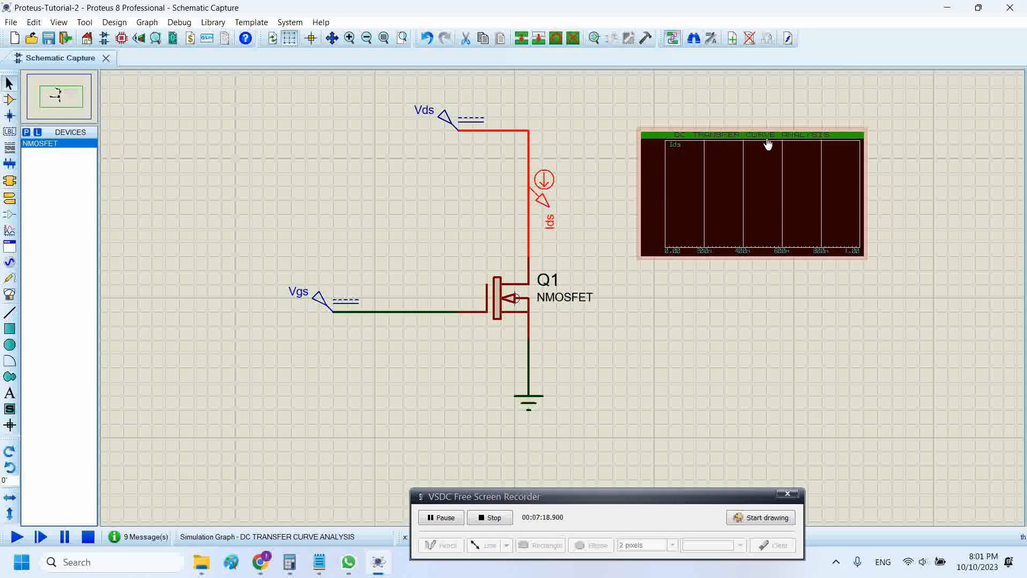
Edit the transfer graph to use ROOT_Vds as Source 1 and ROOT_Vgs as Source 2
{"action": "double_click", "coordinate": [695, 190]}
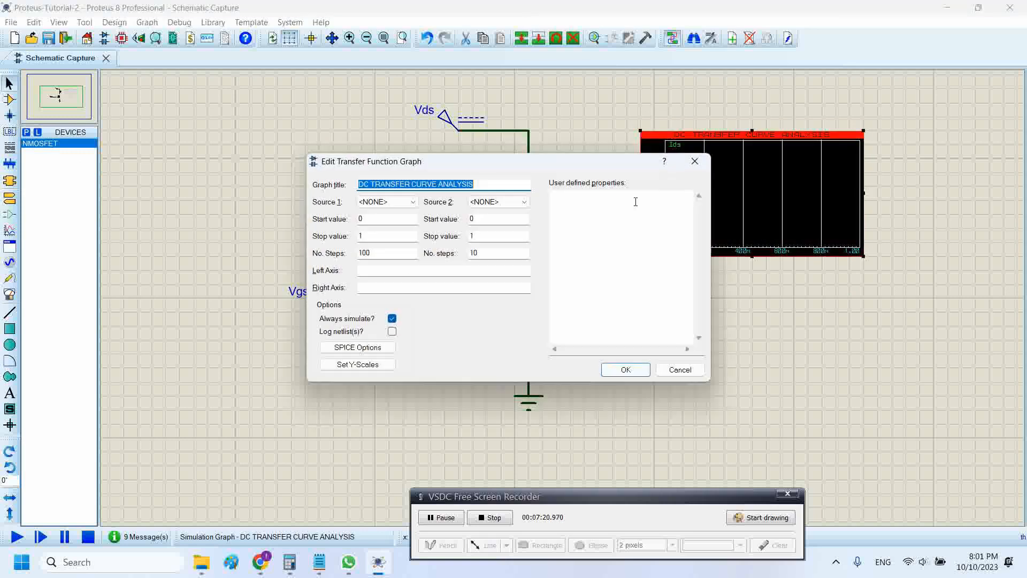
{"action": "left_click_drag", "start_coordinate": [525, 163], "coordinate": [432, 140]}
{"action": "left_click", "coordinate": [293, 182]}
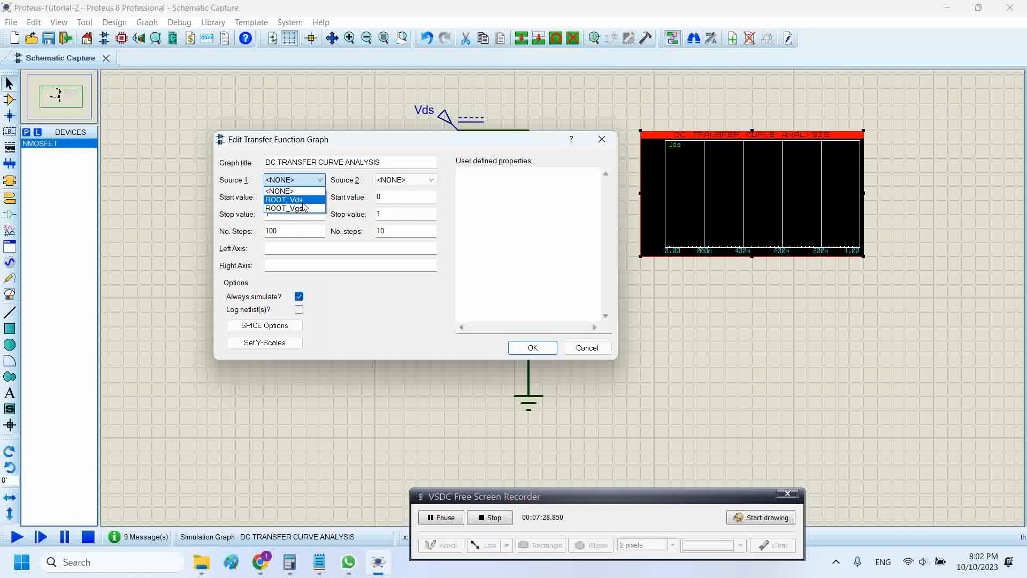
{"action": "left_click", "coordinate": [284, 199]}
{"action": "left_click", "coordinate": [405, 180]}
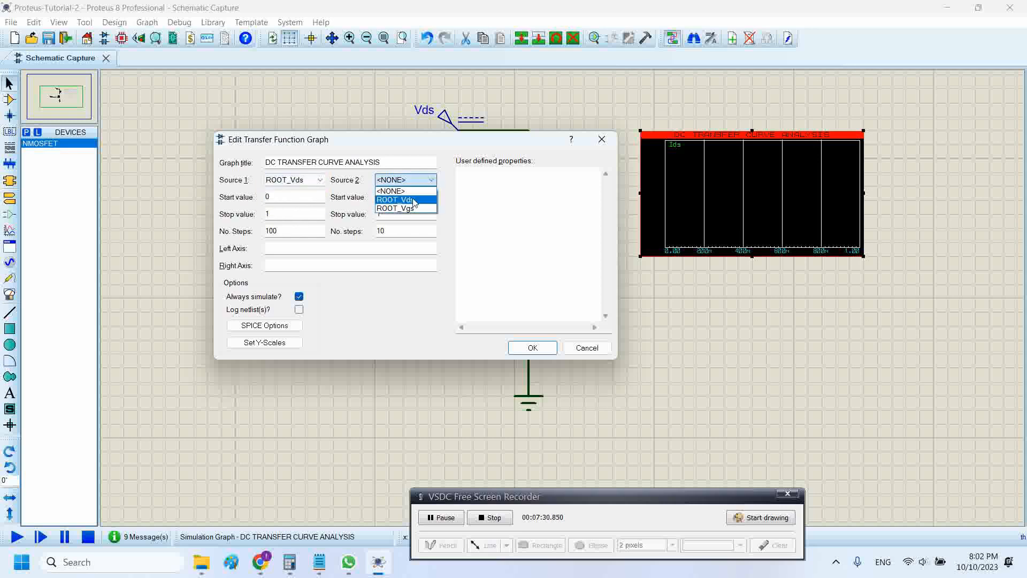
{"action": "left_click", "coordinate": [413, 208]}
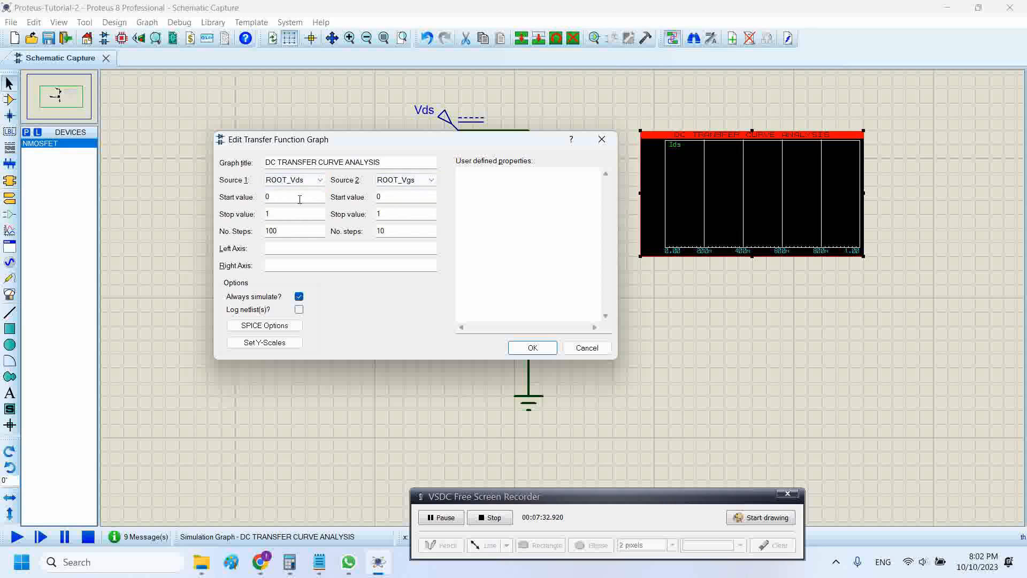
Switch to Chrome and consult the DMN65D8L datasheet through its DigiKey page for the typical output characteristic curves
{"action": "mouse_move", "coordinate": [260, 562]}
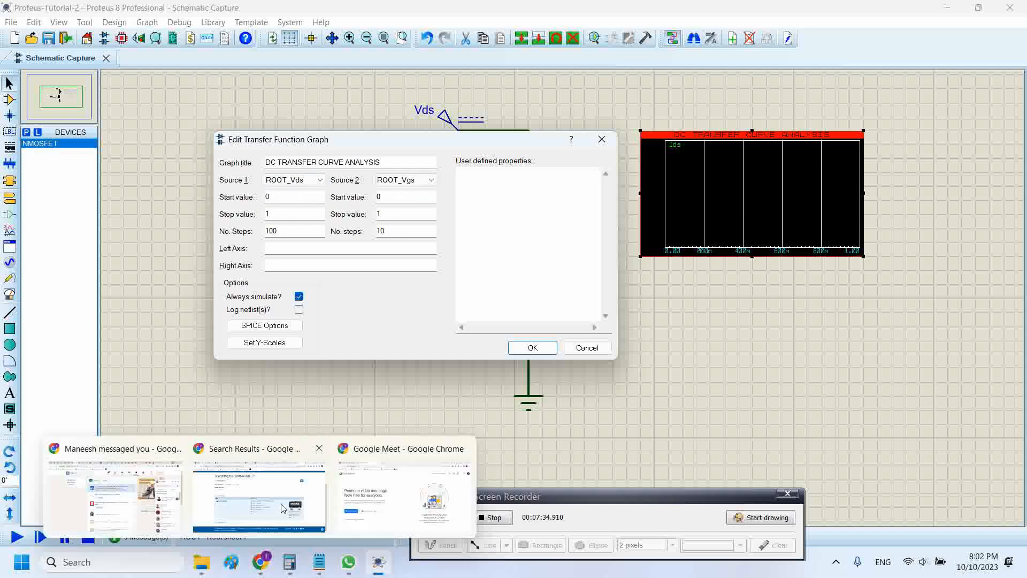
{"action": "left_click", "coordinate": [257, 497]}
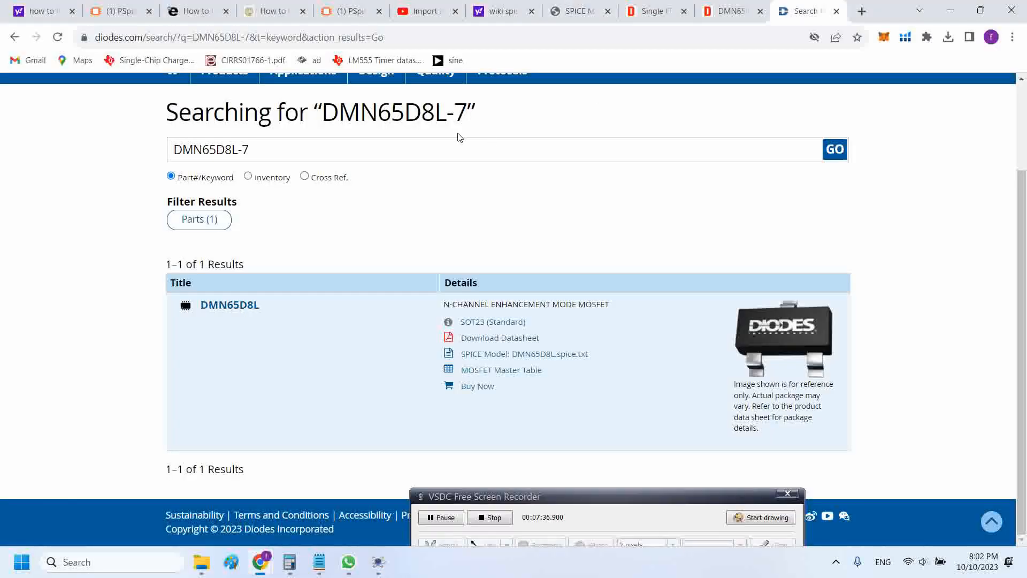
{"action": "scroll", "coordinate": [474, 190], "scroll_direction": "up", "scroll_amount": 2}
{"action": "key", "text": "ctrl+shift+Tab"}
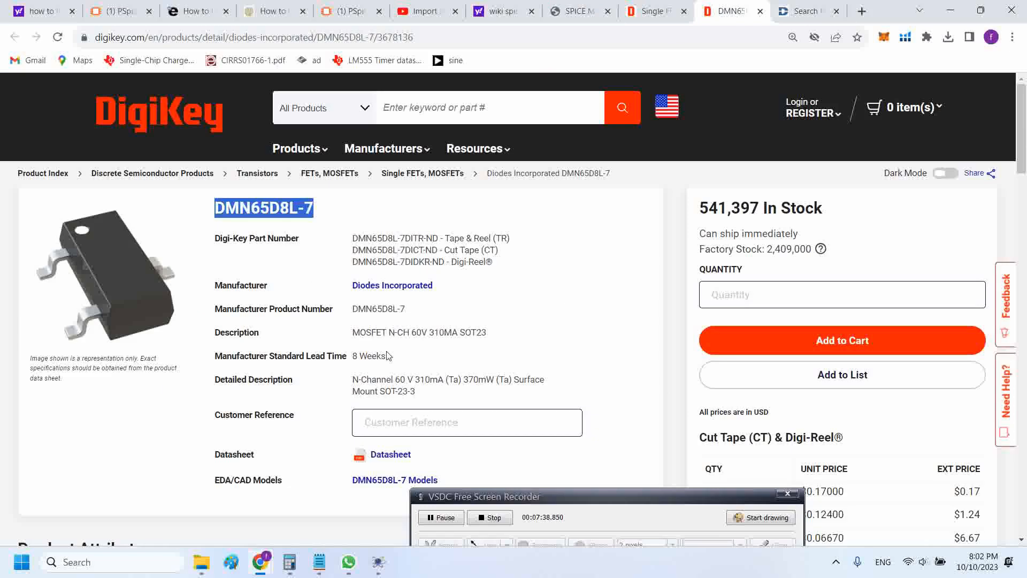
{"action": "scroll", "coordinate": [380, 321], "scroll_direction": "down", "scroll_amount": 2}
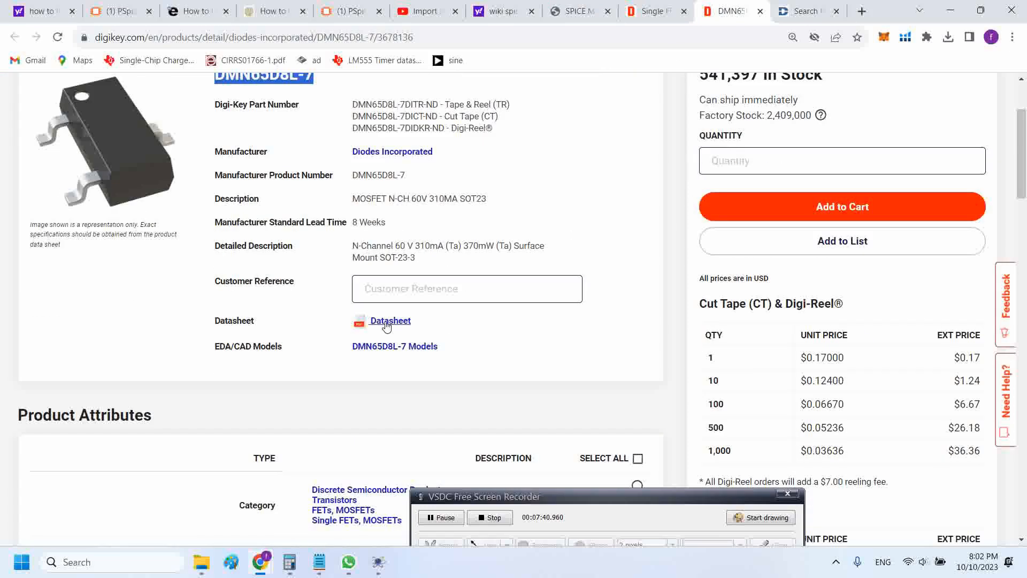
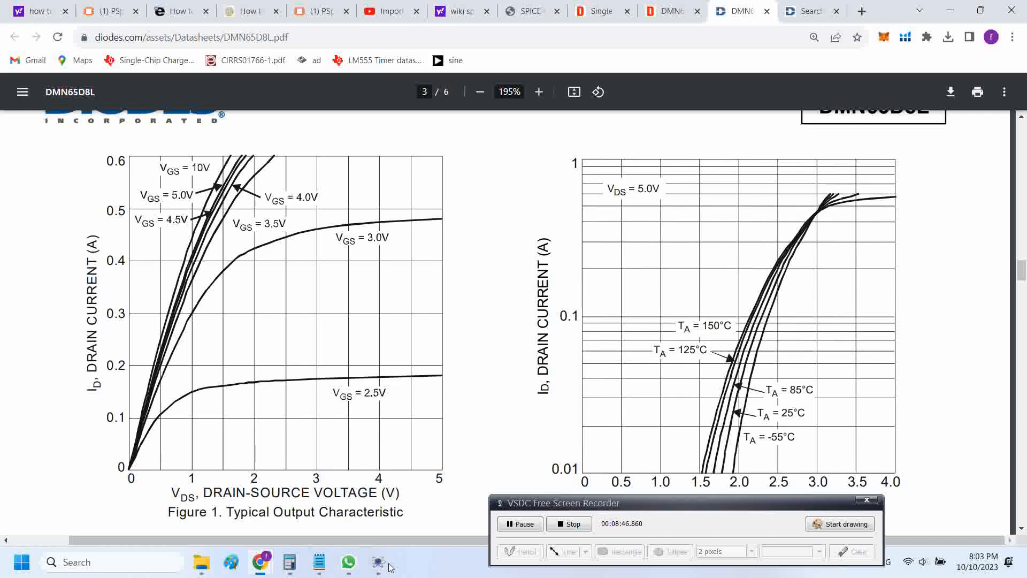
Back in Proteus, set the graph's Vds sweep stop value to 5 and its Vgs sweep stop value to 10, and apply the settings
{"action": "left_click", "coordinate": [403, 499]}
{"action": "left_click", "coordinate": [298, 180]}
{"action": "left_click", "coordinate": [299, 182]}
{"action": "double_click", "coordinate": [270, 214]}
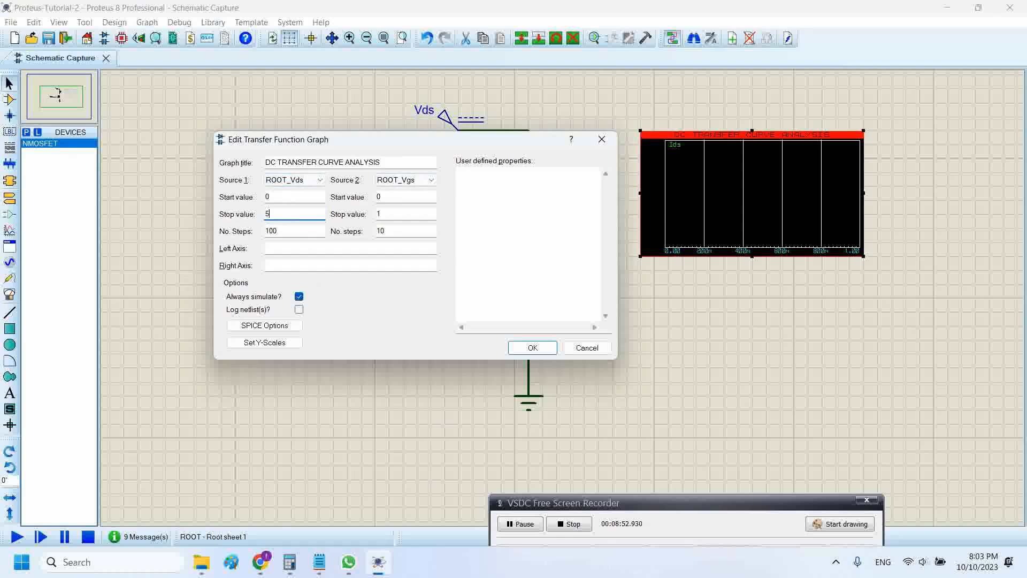
{"action": "type", "text": "5"}
{"action": "double_click", "coordinate": [285, 230]}
{"action": "key", "text": "Tab"}
{"action": "left_click", "coordinate": [393, 196]}
{"action": "left_click", "coordinate": [390, 213]}
{"action": "type", "text": "0"}
{"action": "left_click", "coordinate": [396, 230]}
{"action": "left_click", "coordinate": [523, 348]}
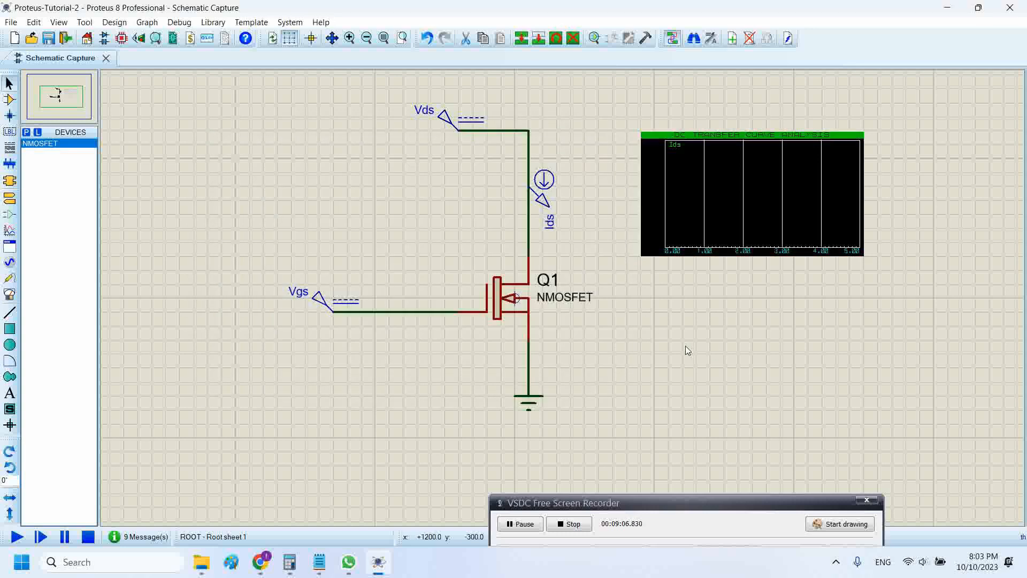
Edit all of Q1's properties as text and extend the first one to {PRIMITIVE=ANALOGUE,SUBCKT}
{"action": "key", "text": "space"}
{"action": "middle_click", "coordinate": [624, 327]}
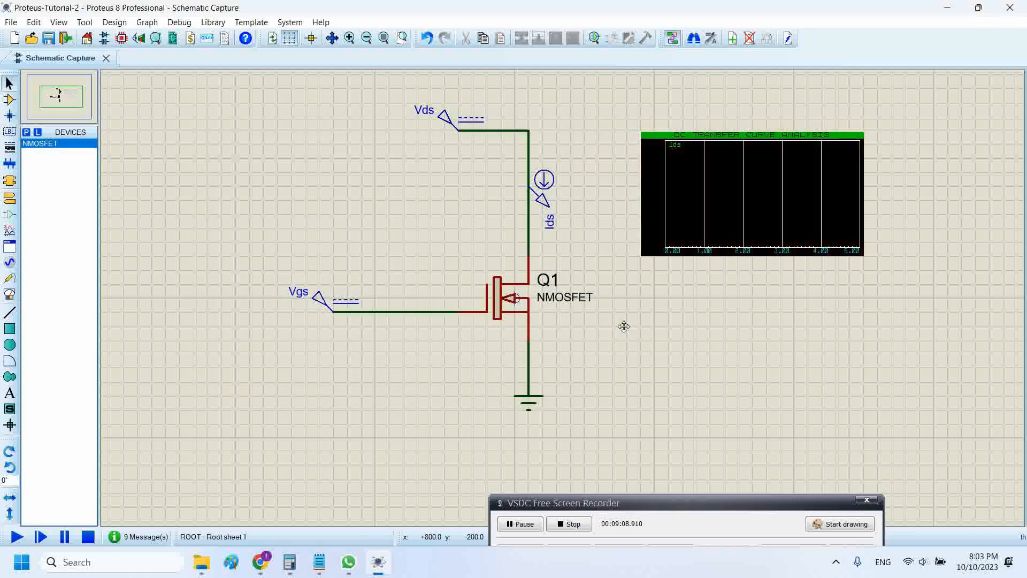
{"action": "left_click", "coordinate": [596, 323]}
{"action": "middle_click", "coordinate": [590, 334]}
{"action": "left_click", "coordinate": [578, 336]}
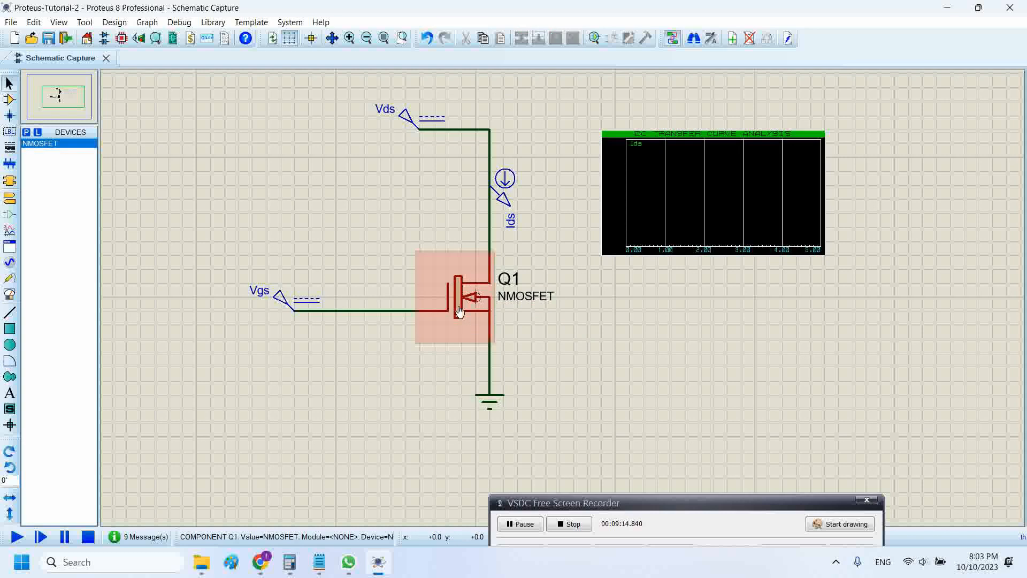
{"action": "double_click", "coordinate": [475, 304]}
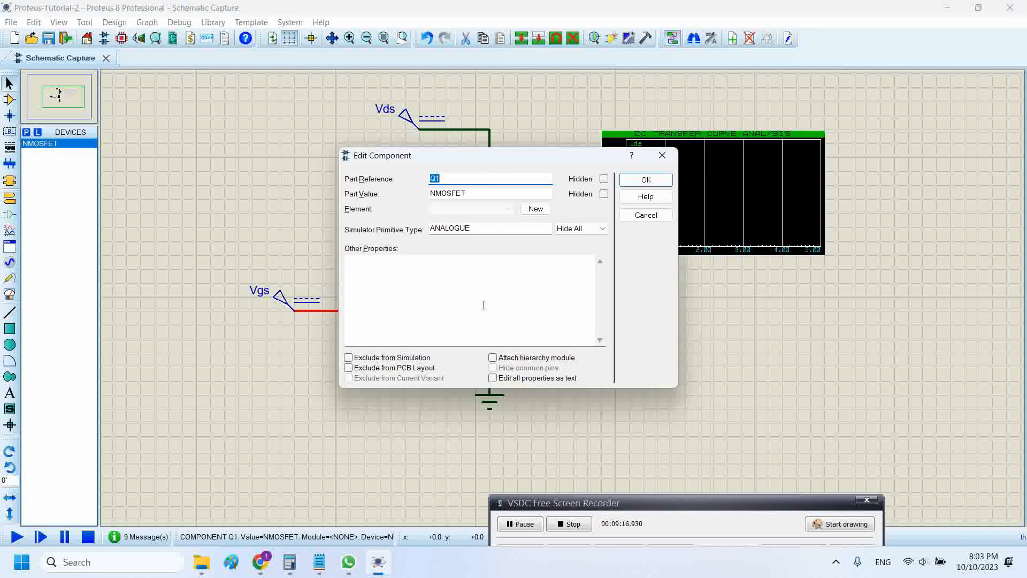
{"action": "left_click_drag", "start_coordinate": [405, 162], "coordinate": [451, 176]}
{"action": "left_click", "coordinate": [437, 244]}
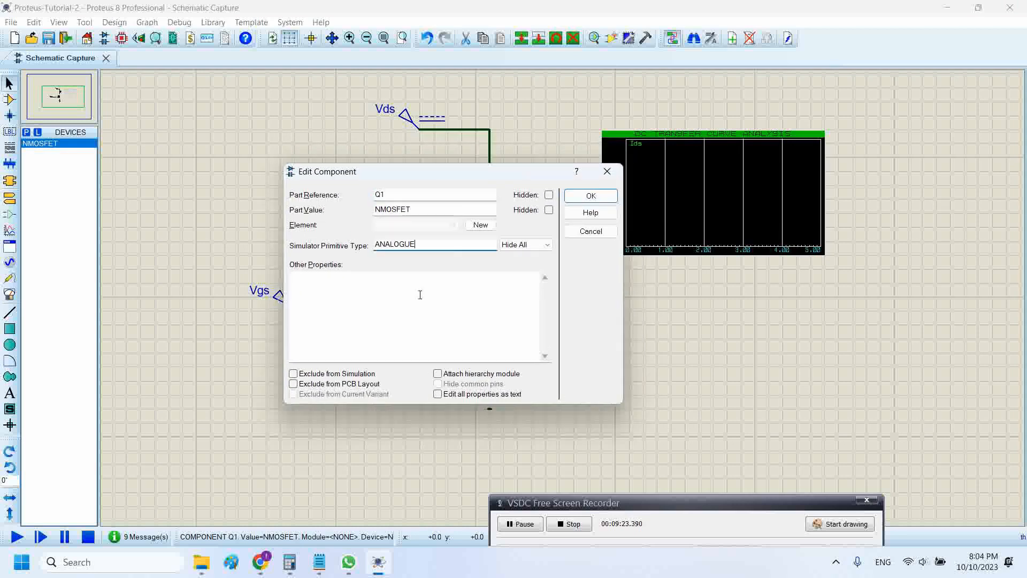
{"action": "left_click", "coordinate": [461, 399]}
{"action": "left_click", "coordinate": [365, 299]}
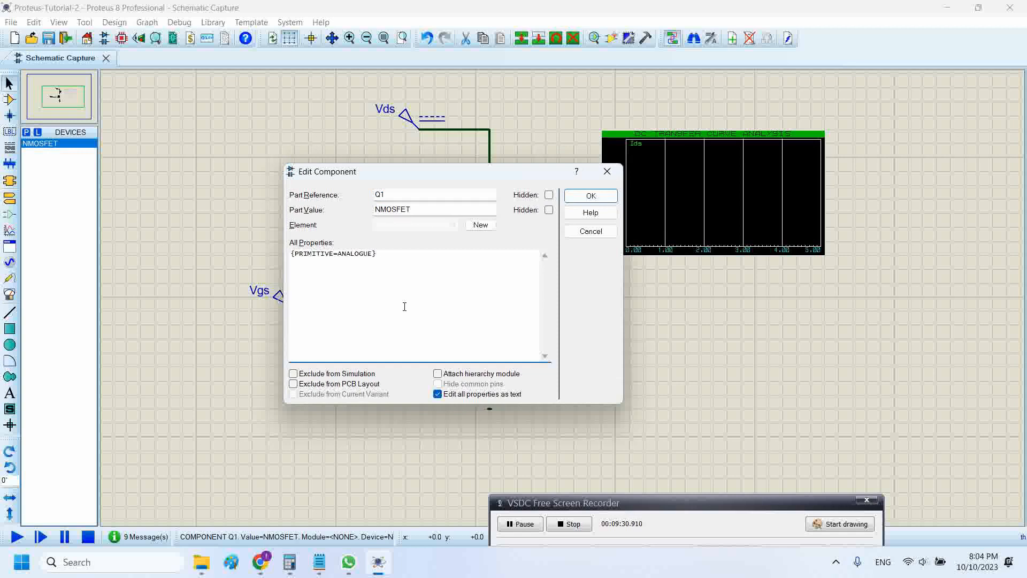
{"action": "type", "text": "SUBCKT"}
Start a SPICEFILE property line for Q1 and copy the DMN65D8L library's file name from the Proteus Tutorial 2 folder in File Explorer
{"action": "left_click", "coordinate": [435, 265]}
{"action": "type", "text": "{SPICEFILE="}
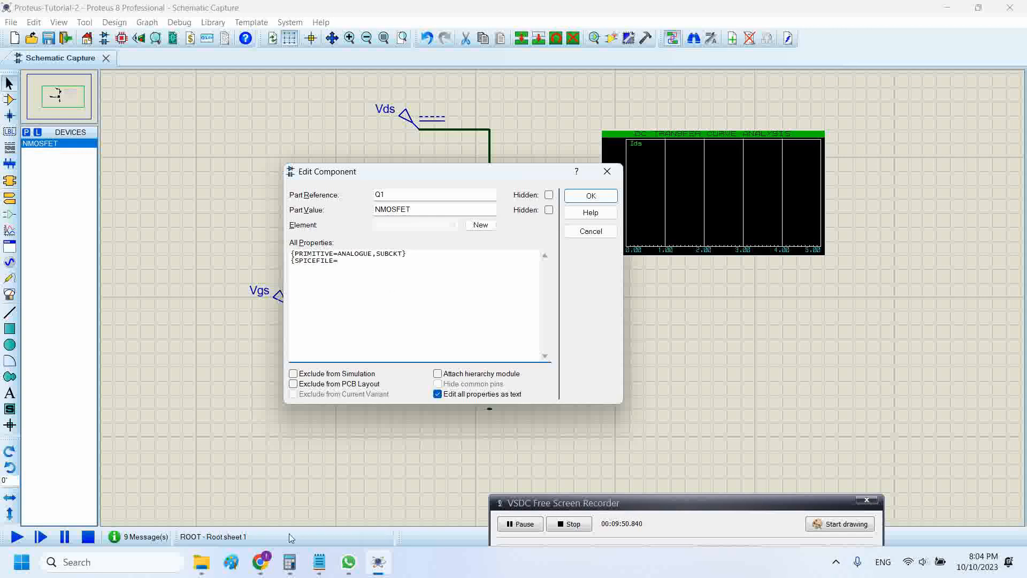
{"action": "mouse_move", "coordinate": [216, 573]}
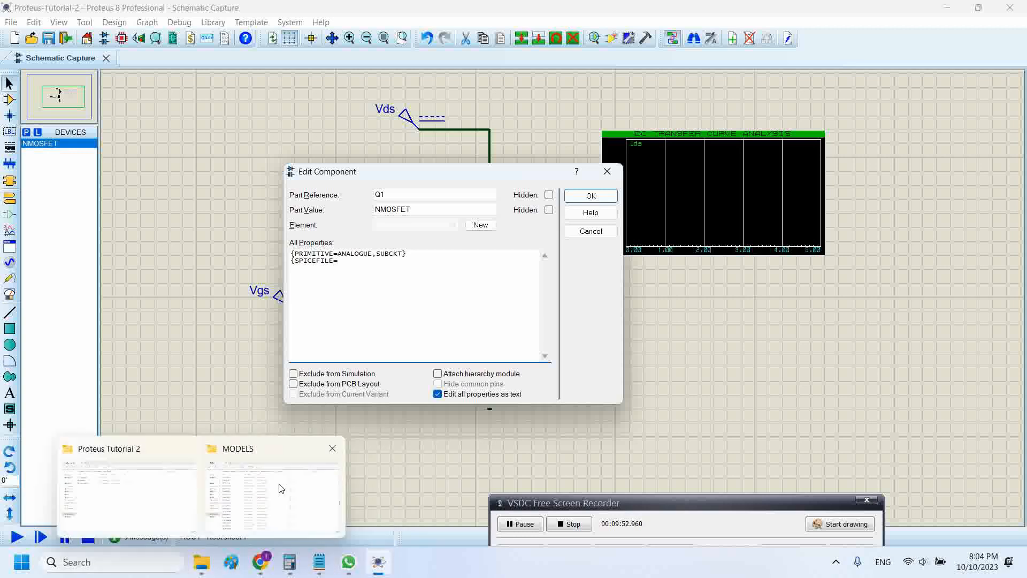
{"action": "left_click", "coordinate": [126, 500]}
{"action": "right_click", "coordinate": [157, 148]}
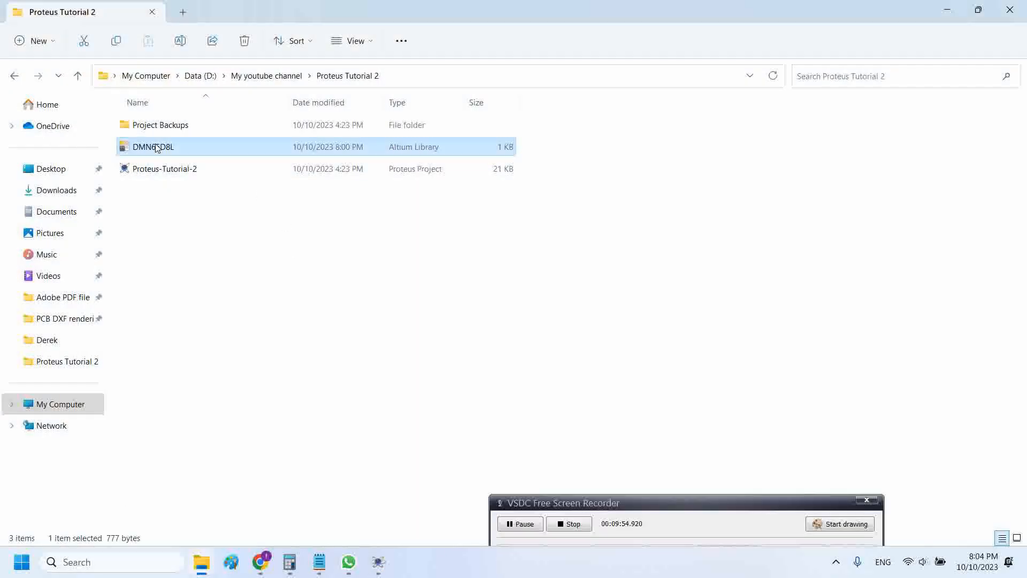
{"action": "left_click", "coordinate": [228, 362]}
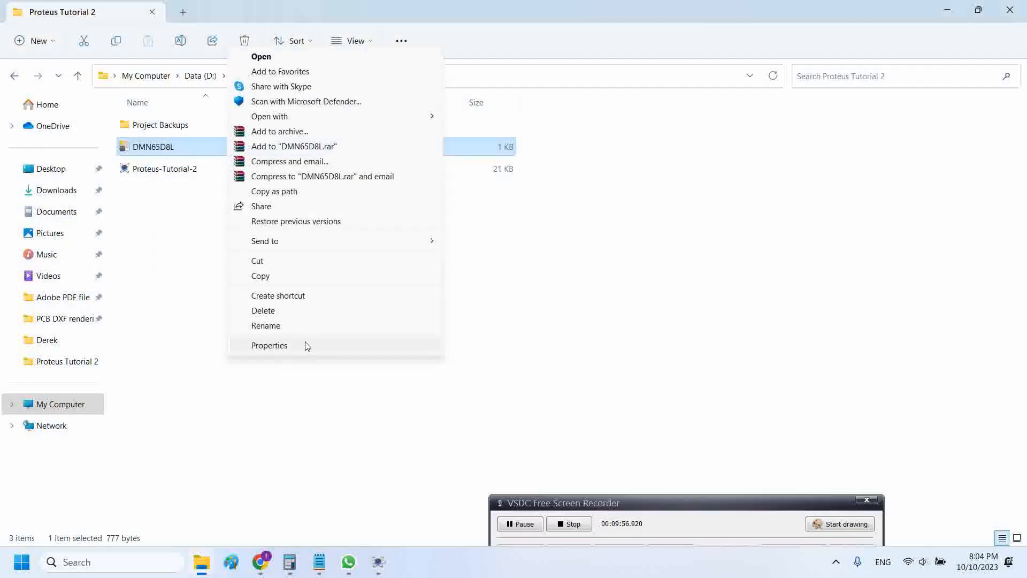
{"action": "left_click", "coordinate": [296, 325]}
{"action": "key", "text": "ctrl+c"}
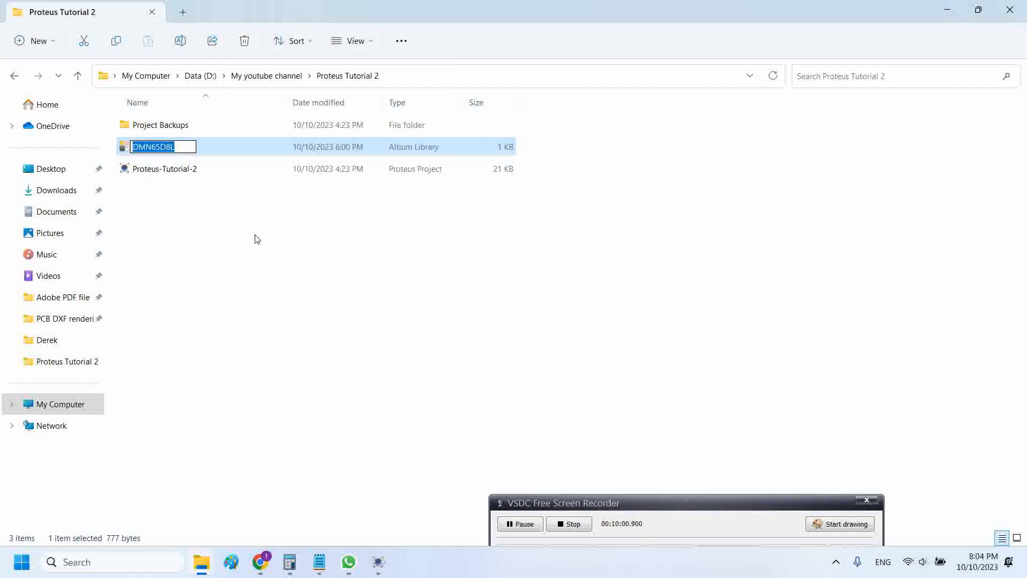
{"action": "left_click", "coordinate": [249, 258]}
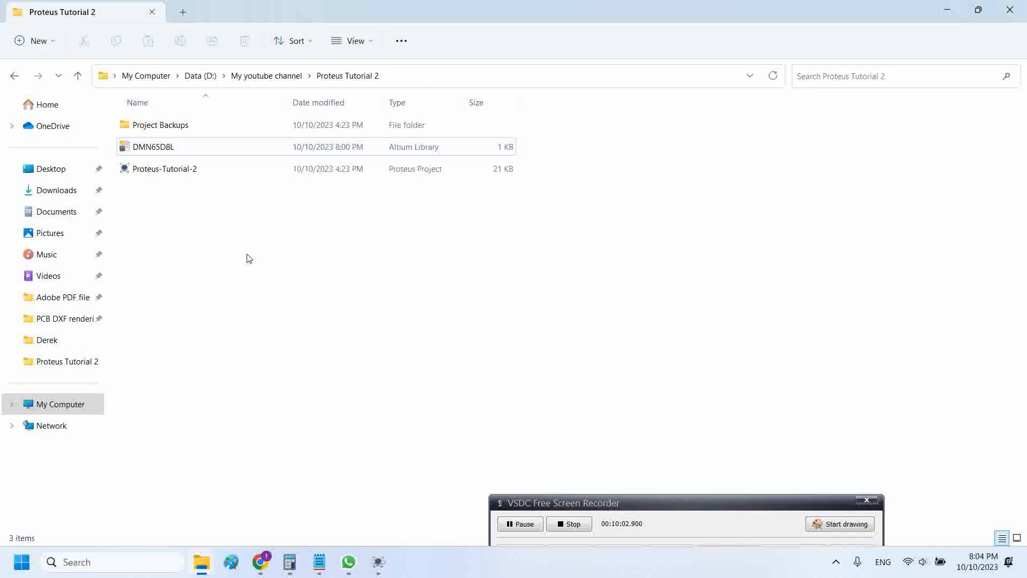
Return to Proteus and complete Q1's property line as {SPICEFILE=DMN65D8L.lib} using the copied name
{"action": "key", "text": "alt+Tab"}
{"action": "key", "text": "ctrl+v"}
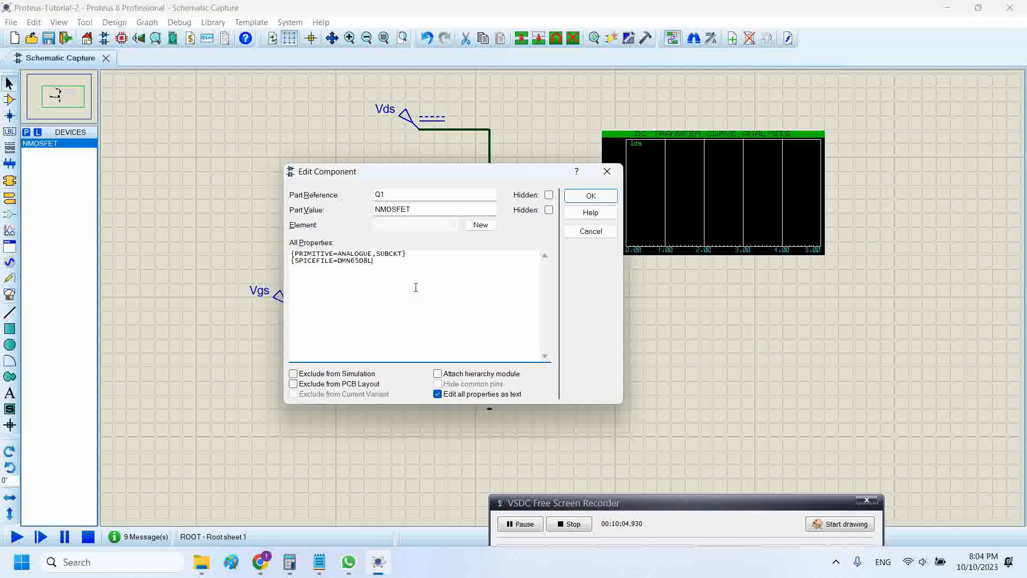
{"action": "type", "text": "}"}
{"action": "type", "text": ".li"}
Add the property {SPICEMODEL=DMN65D8L} to Q1 and apply the component's changes
{"action": "left_click", "coordinate": [411, 261]}
{"action": "type", "text": "DMN65D8L"}
{"action": "left_click_drag", "start_coordinate": [390, 260], "coordinate": [361, 267]}
{"action": "left_click", "coordinate": [328, 273]}
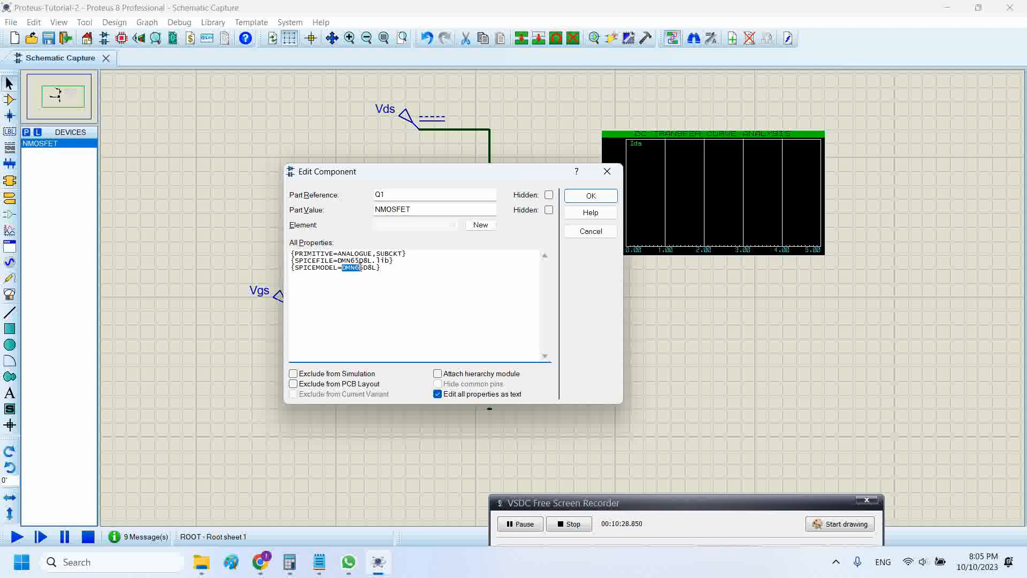
{"action": "left_click", "coordinate": [368, 274]}
{"action": "left_click_drag", "start_coordinate": [376, 268], "coordinate": [339, 261]}
{"action": "left_click", "coordinate": [378, 274]}
{"action": "left_click", "coordinate": [372, 296]}
{"action": "left_click_drag", "start_coordinate": [376, 268], "coordinate": [345, 269]}
{"action": "left_click", "coordinate": [415, 287]}
{"action": "left_click", "coordinate": [590, 195]}
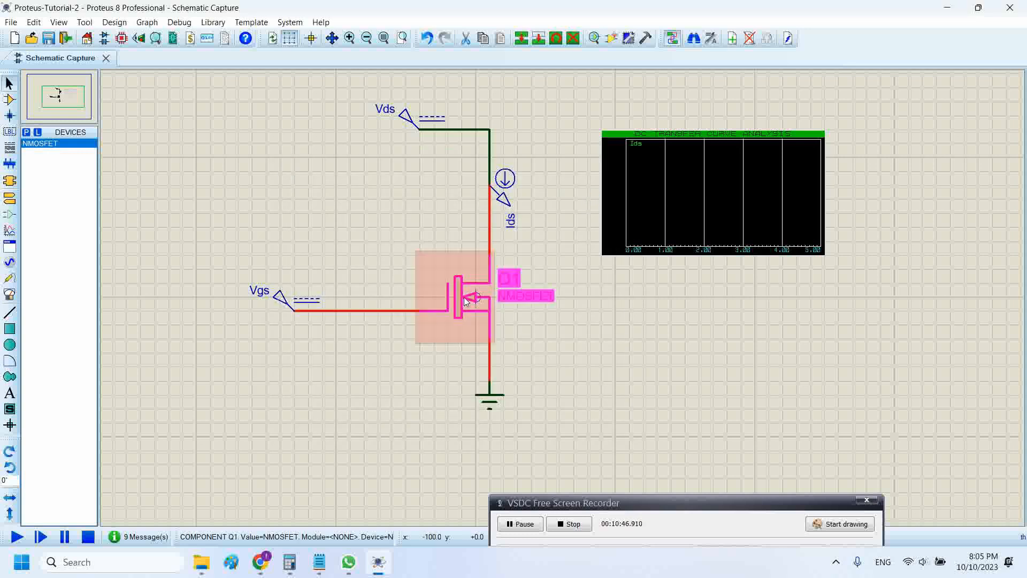
Change Q1's part value to DMN65D8L
{"action": "double_click", "coordinate": [464, 297]}
{"action": "key", "text": "Tab"}
{"action": "key", "text": "ctrl+v"}
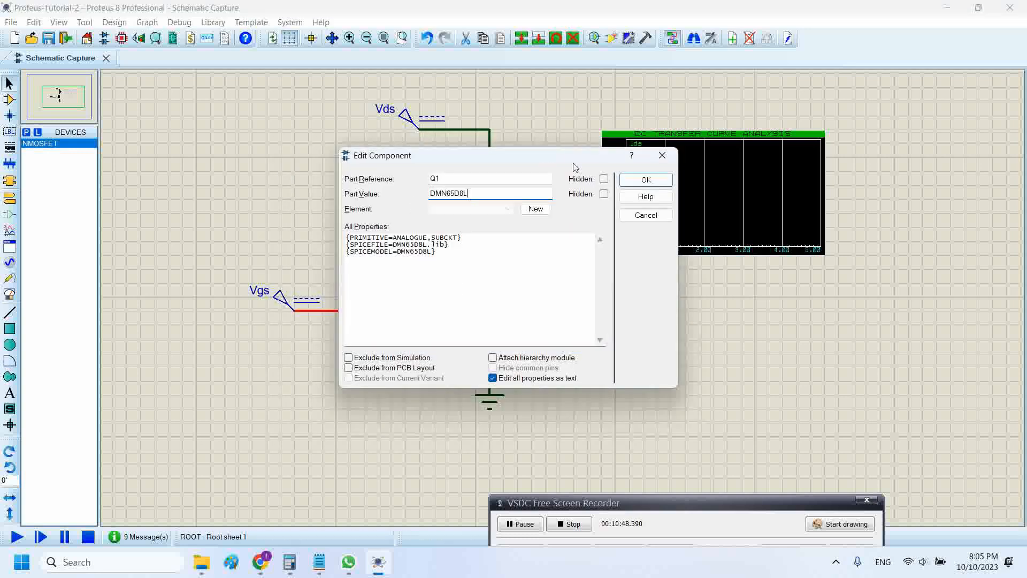
{"action": "left_click", "coordinate": [634, 184]}
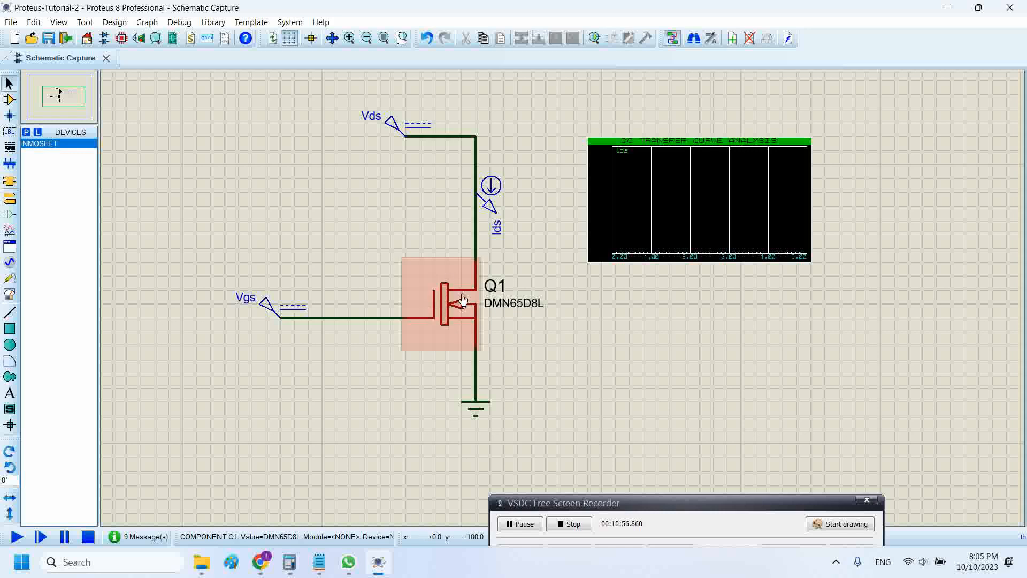
Simulate the DC transfer curve graph beside the circuit using Q1's DMN65D8L model
{"action": "middle_click", "coordinate": [386, 242]}
{"action": "left_click", "coordinate": [383, 240]}
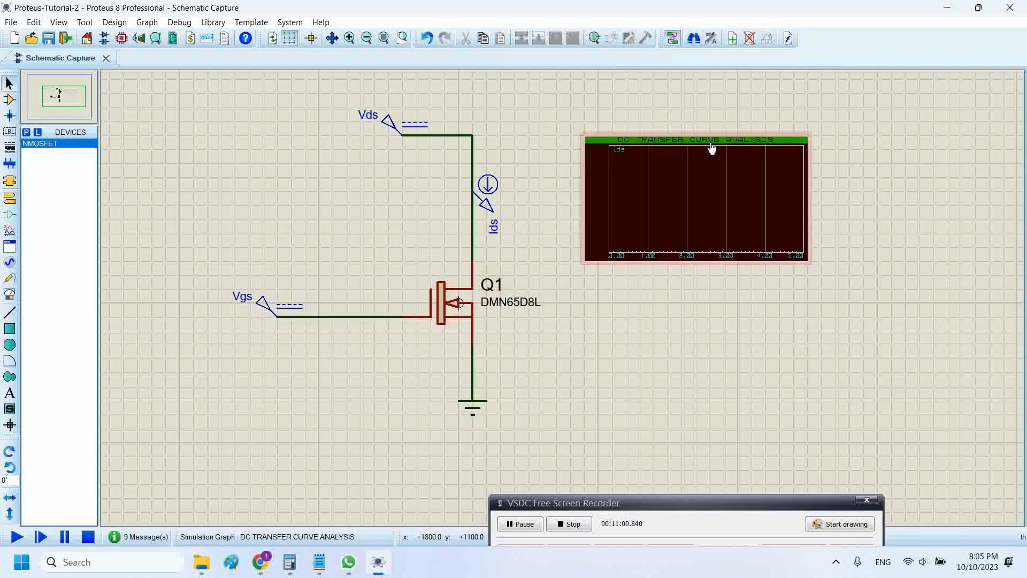
{"action": "middle_click", "coordinate": [688, 341]}
{"action": "left_click", "coordinate": [675, 339]}
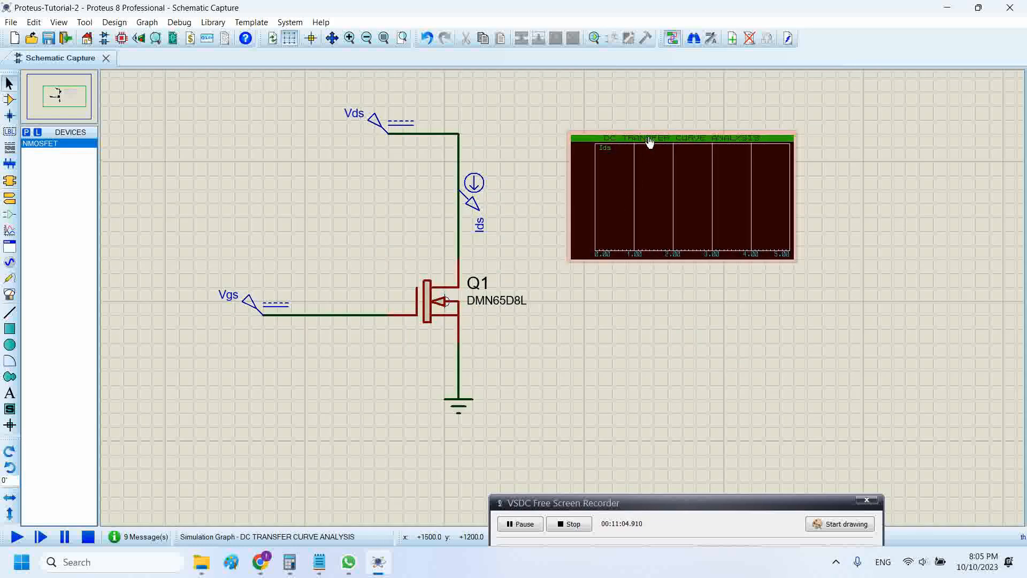
{"action": "right_click", "coordinate": [649, 162]}
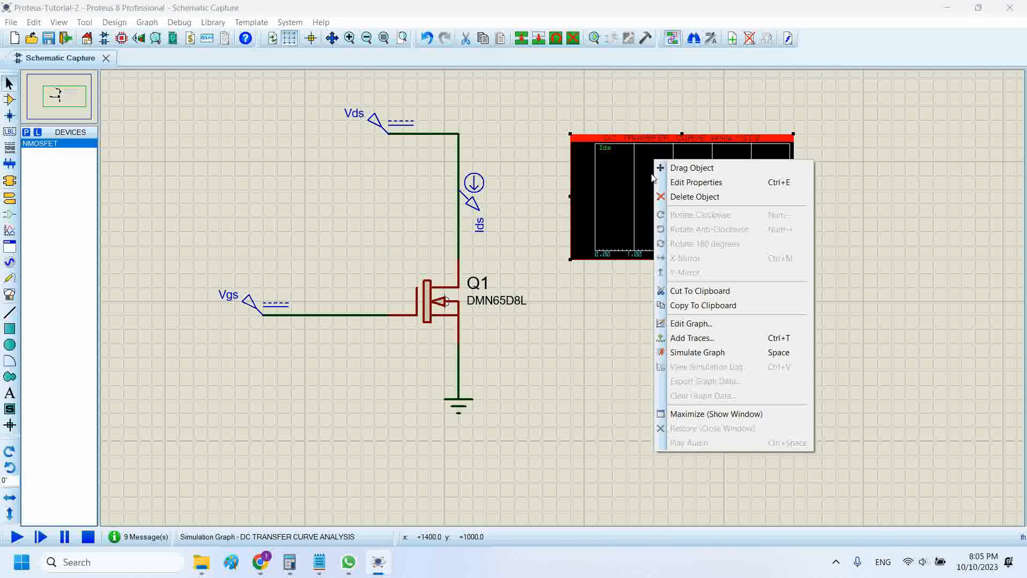
{"action": "left_click", "coordinate": [701, 353]}
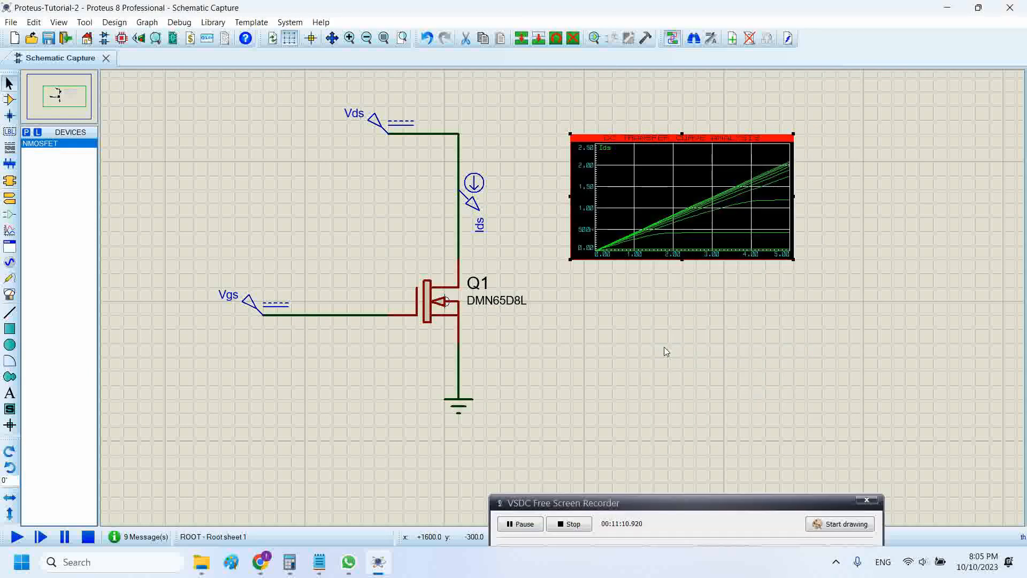
Enlarge the DC transfer curve graph on the sheet and open it maximized in its own view
{"action": "middle_click", "coordinate": [648, 331]}
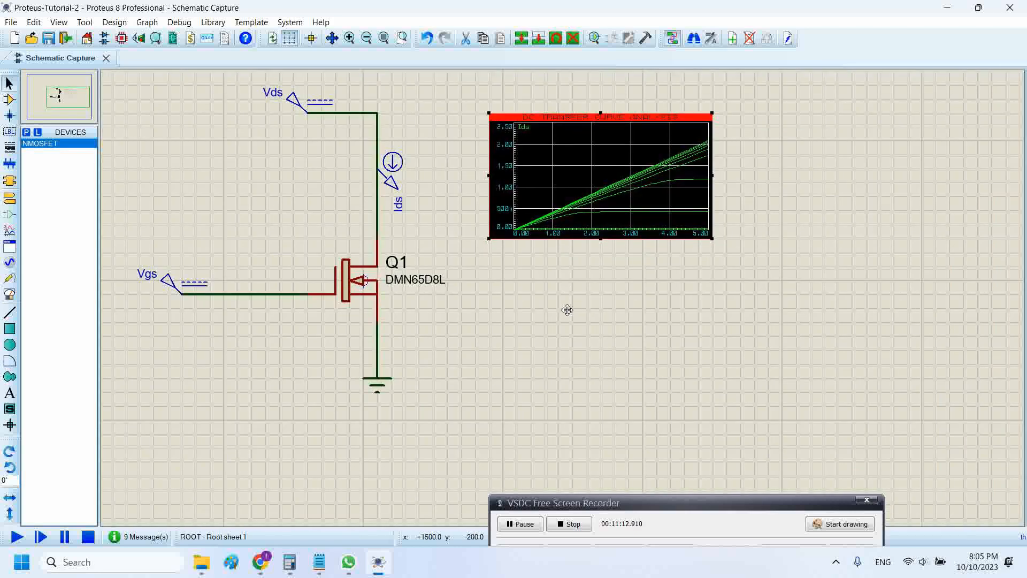
{"action": "left_click", "coordinate": [559, 310]}
{"action": "left_click_drag", "start_coordinate": [704, 240], "coordinate": [885, 378]}
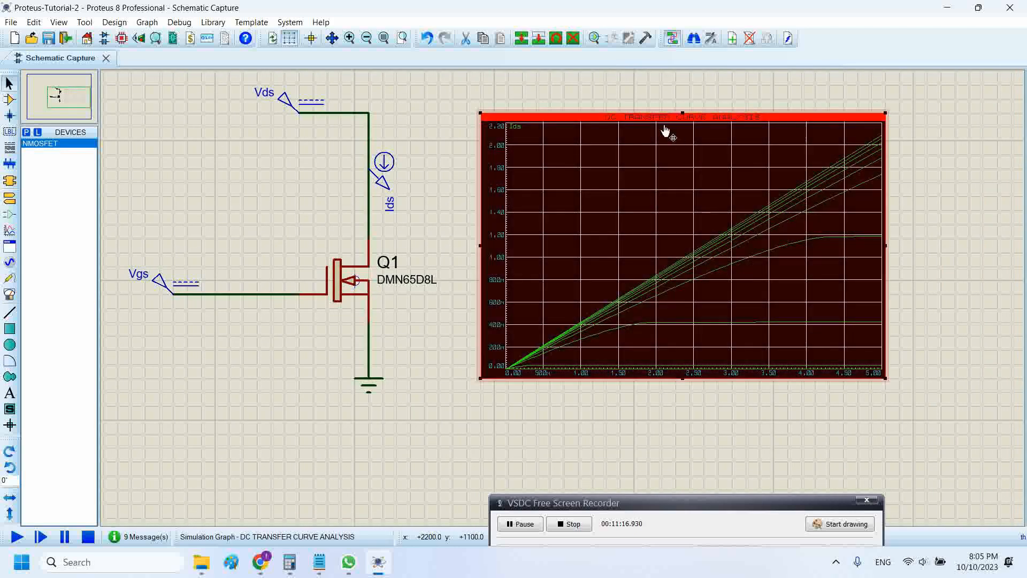
{"action": "left_click", "coordinate": [293, 190]}
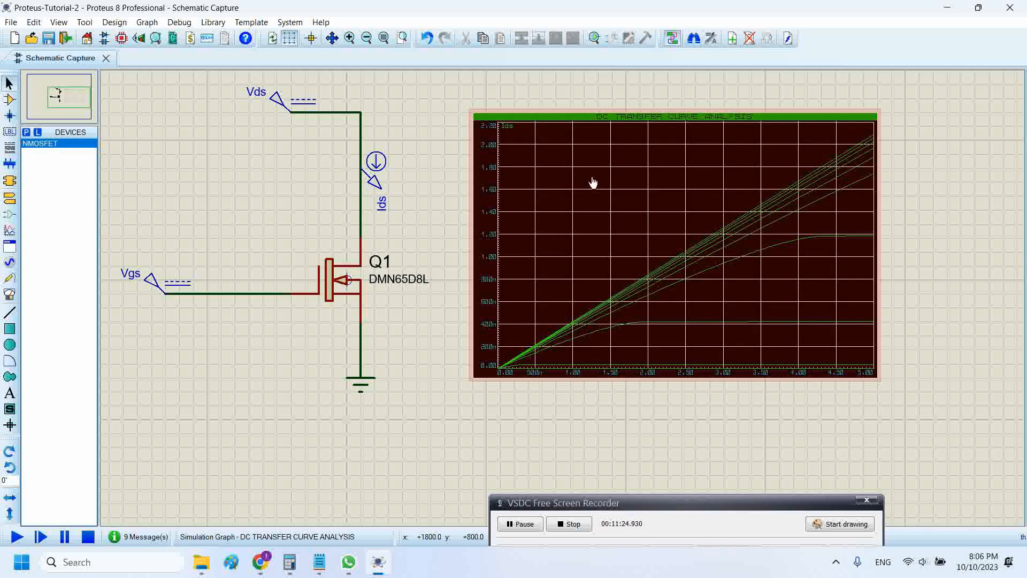
{"action": "left_click", "coordinate": [567, 121]}
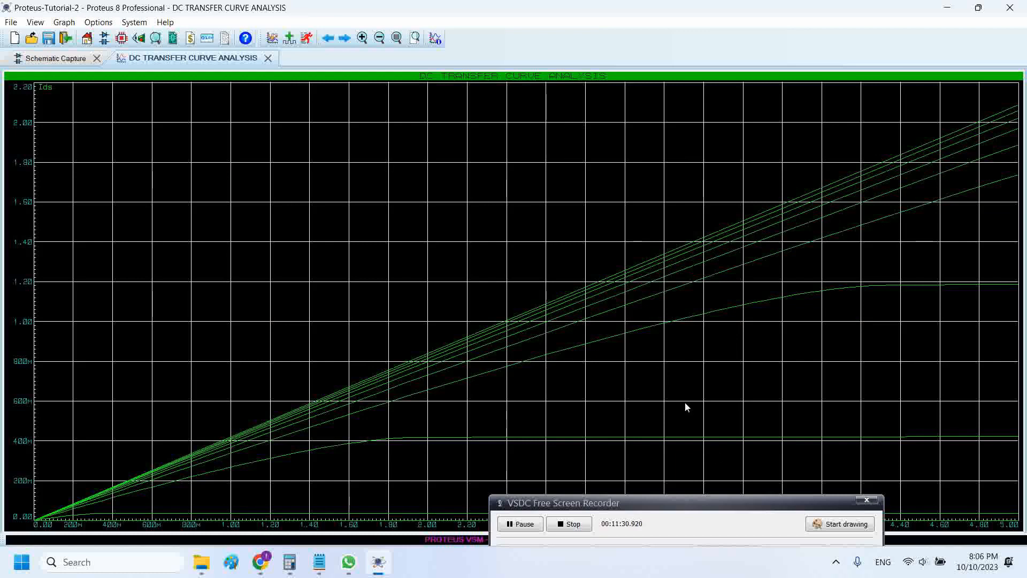
Switch to the DMN65D8L datasheet in Chrome and examine the Typical Output Characteristic curves in Figure 1
{"action": "mouse_move", "coordinate": [274, 562]}
{"action": "left_click", "coordinate": [259, 495]}
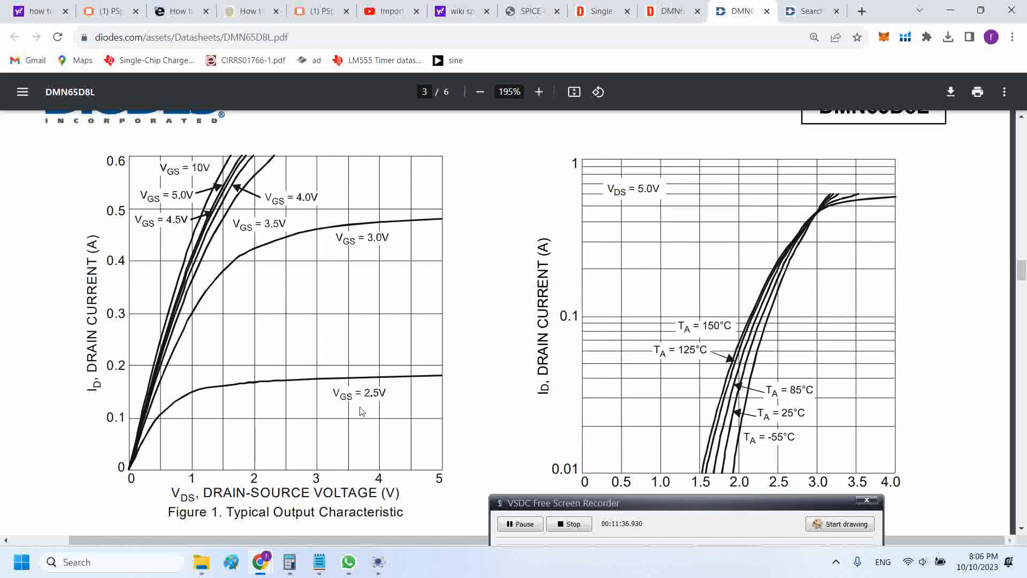
{"action": "scroll", "coordinate": [332, 409], "scroll_direction": "down", "scroll_amount": 1}
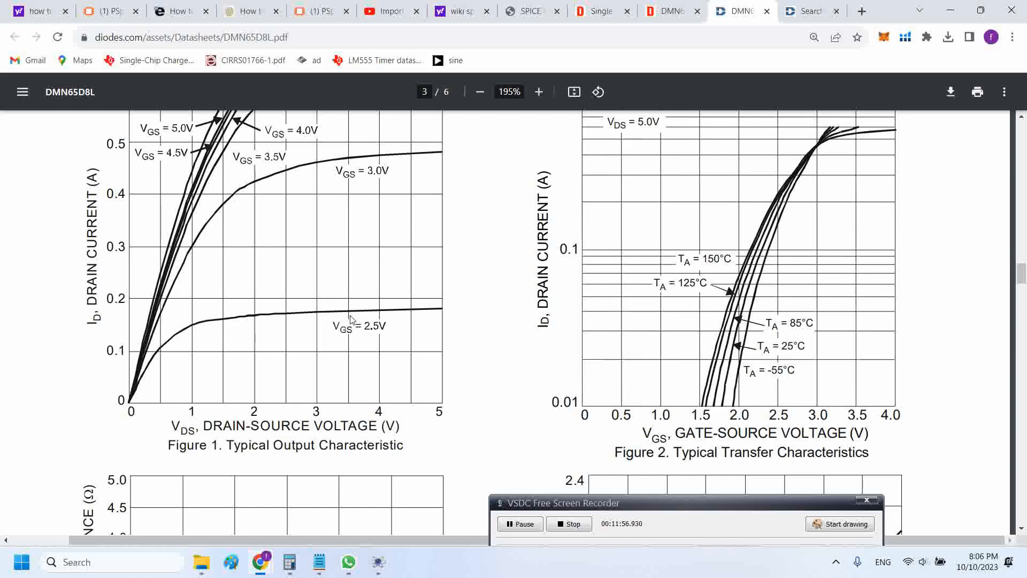
Return to Proteus and read Ids with the graph cursor on the Vgs = 3.00 curve at about 4.29 V Vds
{"action": "key", "text": "alt+Tab"}
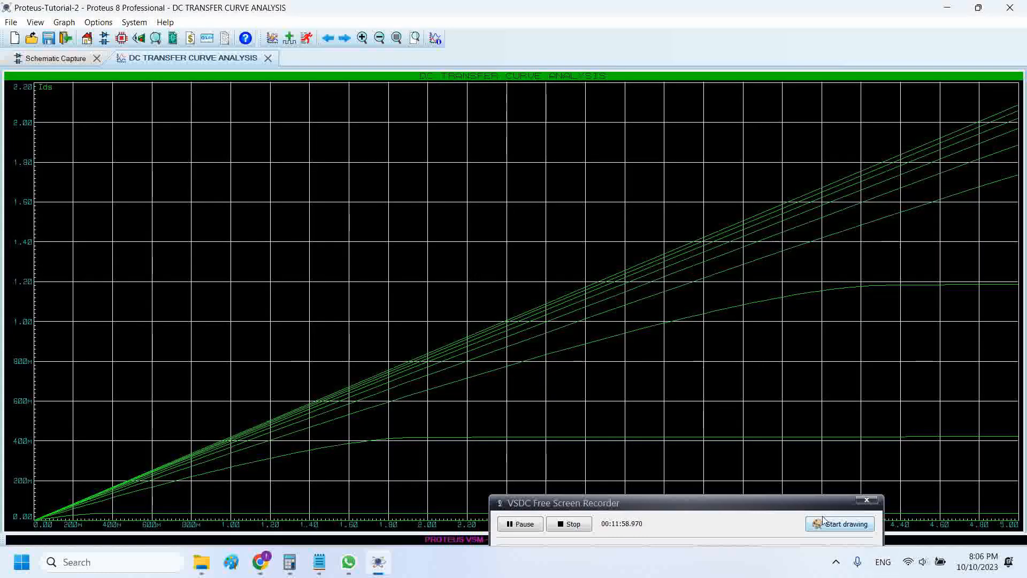
{"action": "mouse_move", "coordinate": [778, 501]}
{"action": "left_mouse_down"}
{"action": "mouse_move", "coordinate": [417, 186]}
{"action": "mouse_move", "coordinate": [406, 126]}
{"action": "left_mouse_up"}
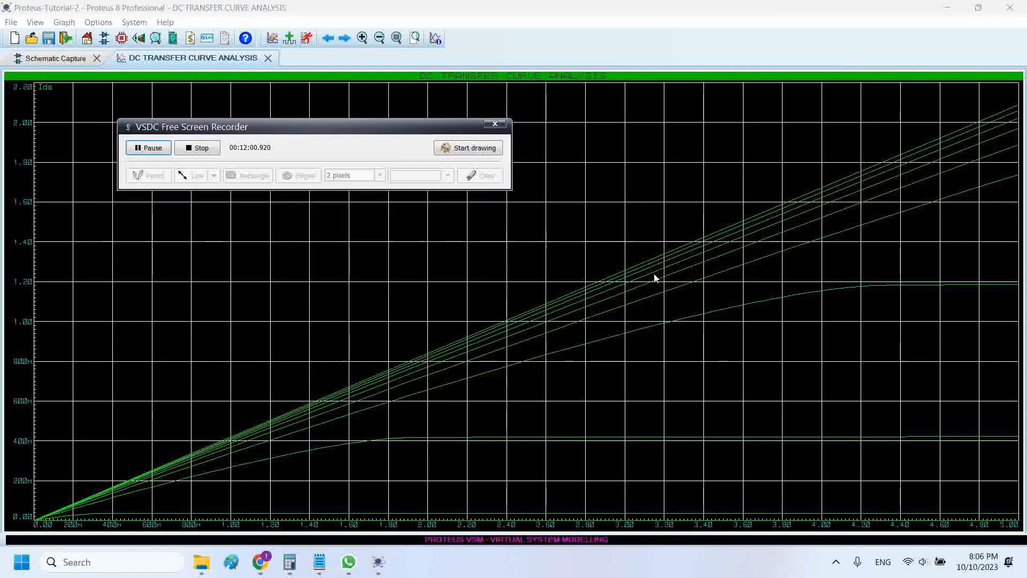
{"action": "left_click", "coordinate": [869, 436]}
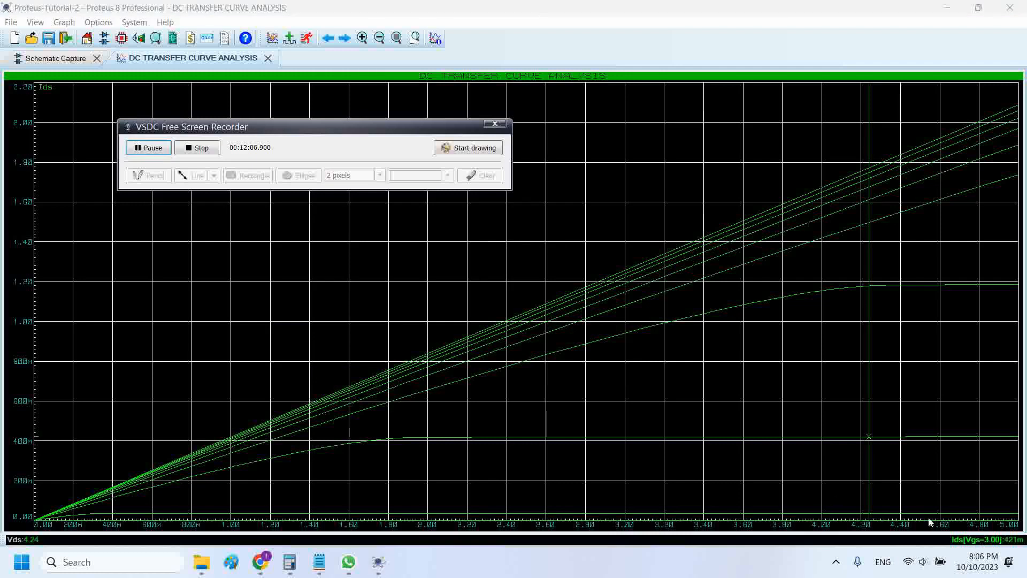
{"action": "left_click", "coordinate": [878, 514]}
{"action": "left_click", "coordinate": [880, 439]}
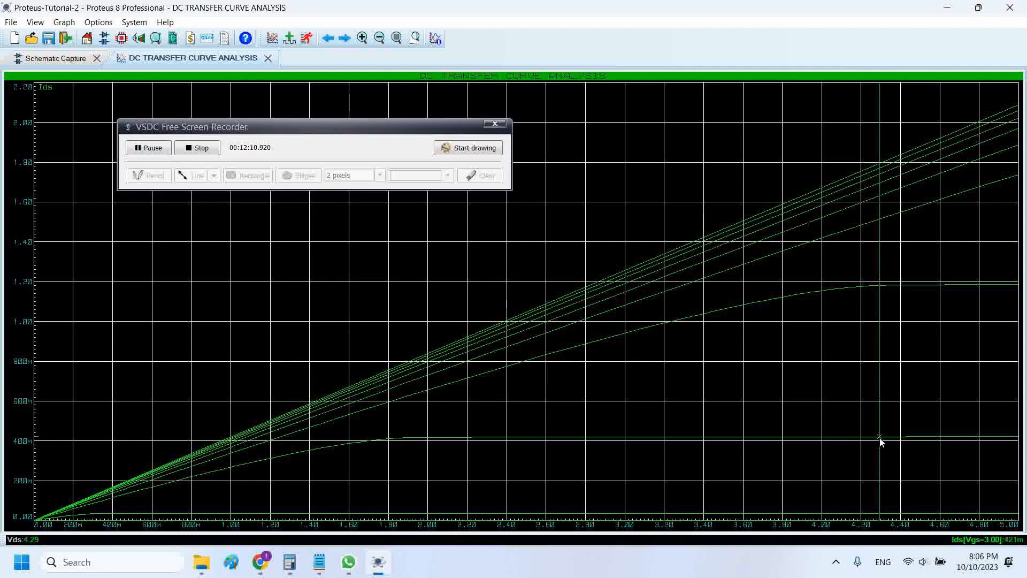
Compare the Vgs = 3.0 V curve in the Chrome datasheet with the same curve in the Proteus graph, ending at the datasheet
{"action": "mouse_move", "coordinate": [260, 562]}
{"action": "left_click", "coordinate": [292, 508]}
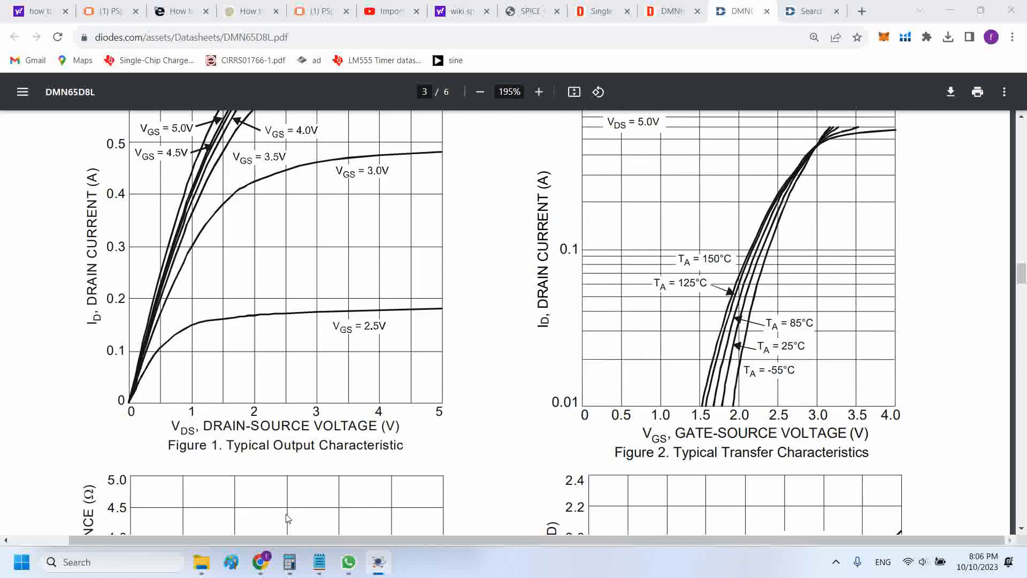
{"action": "mouse_move", "coordinate": [383, 565]}
{"action": "left_click", "coordinate": [390, 497]}
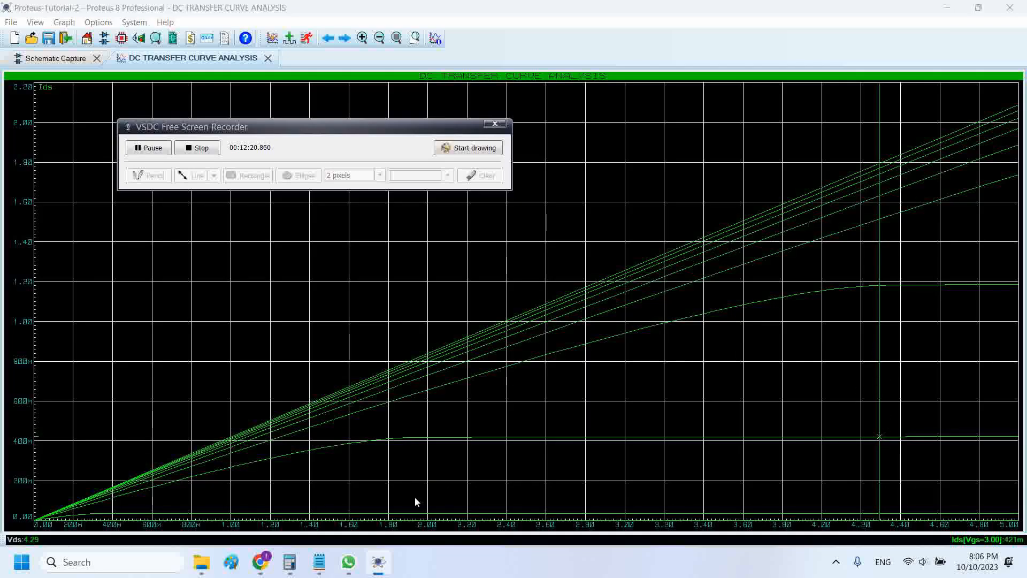
{"action": "key", "text": "alt+Tab"}
{"action": "left_click_drag", "start_coordinate": [392, 128], "coordinate": [690, 206]}
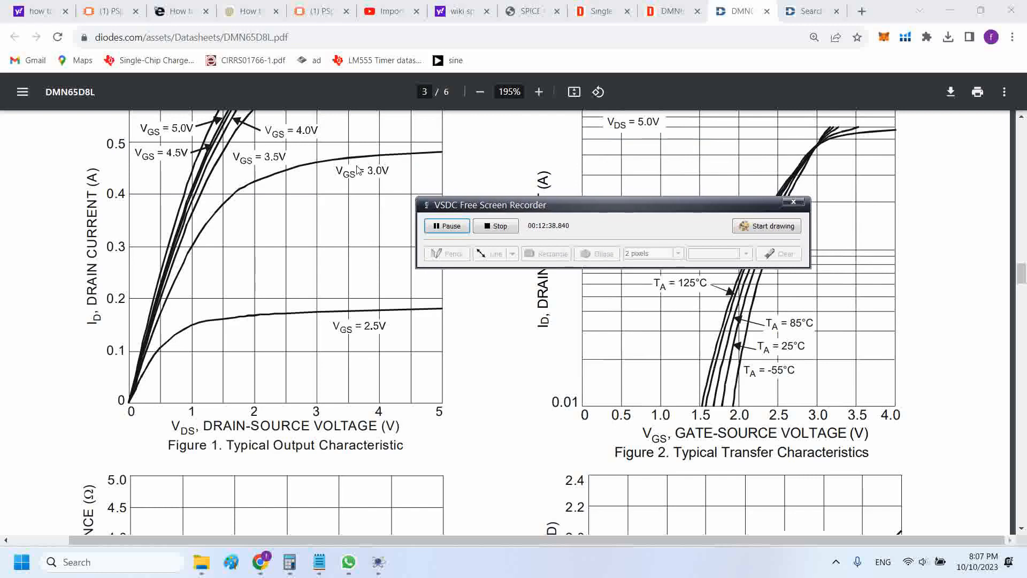
Switch to Proteus and move the graph cursor on the Vgs = 3.00 curve to Vds 3.50 V
{"action": "key", "text": "alt+Tab"}
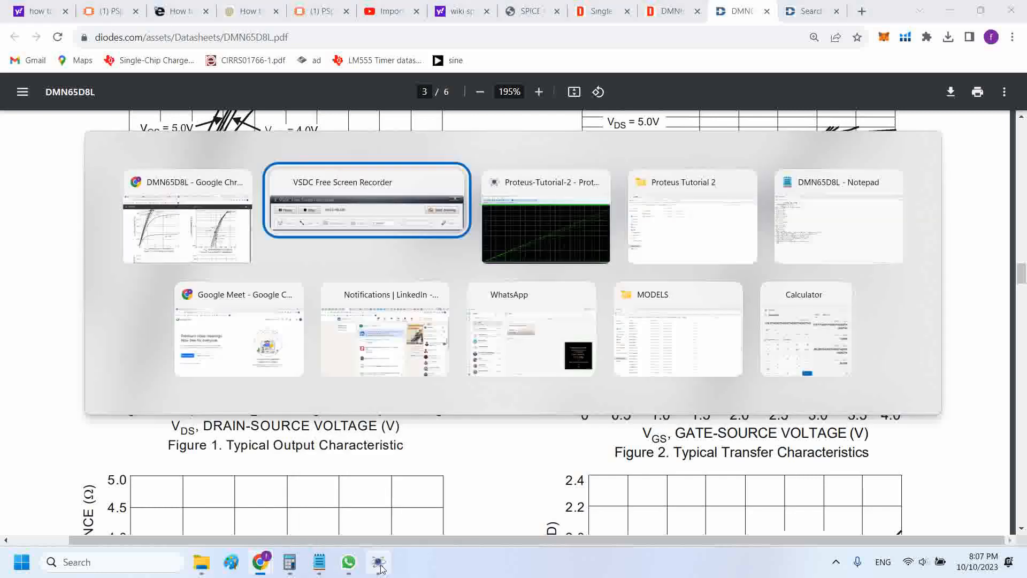
{"action": "left_click", "coordinate": [379, 566]}
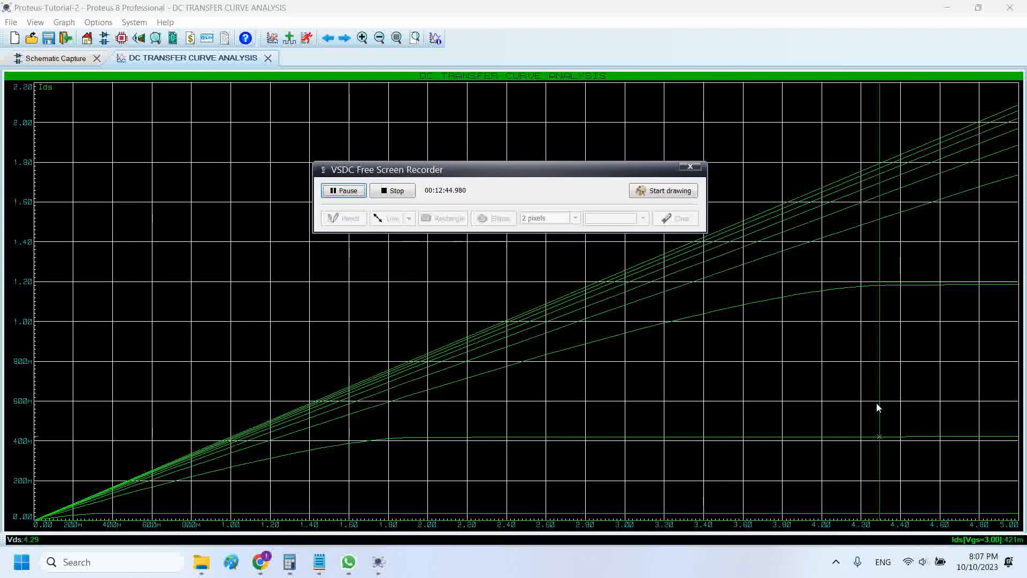
{"action": "left_click_drag", "start_coordinate": [878, 387], "coordinate": [724, 387]}
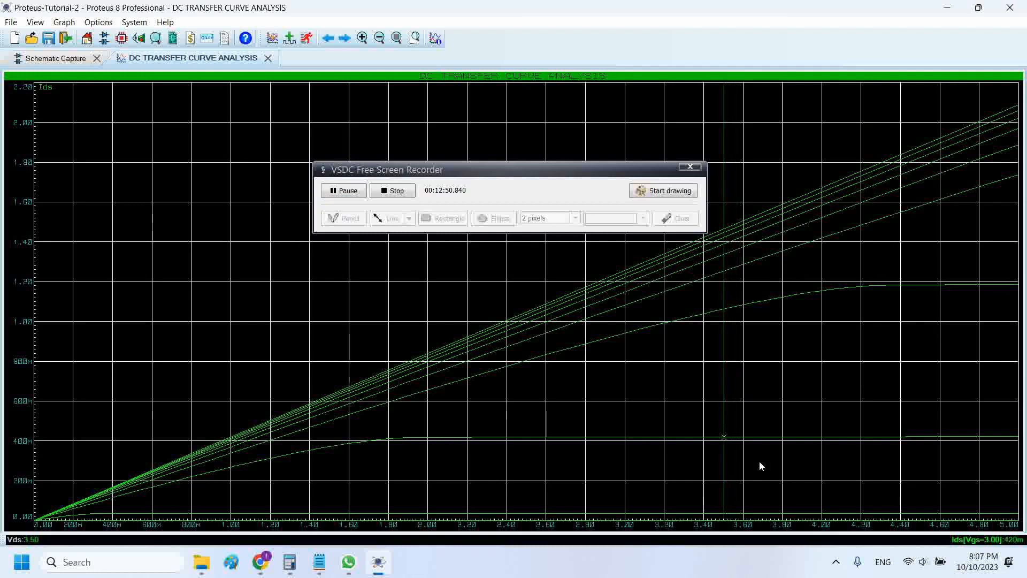
Check the drain current of the Vgs = 3.0 V curve in Chrome's datasheet figure and return to the Proteus cursor reading
{"action": "key", "text": "alt+Tab"}
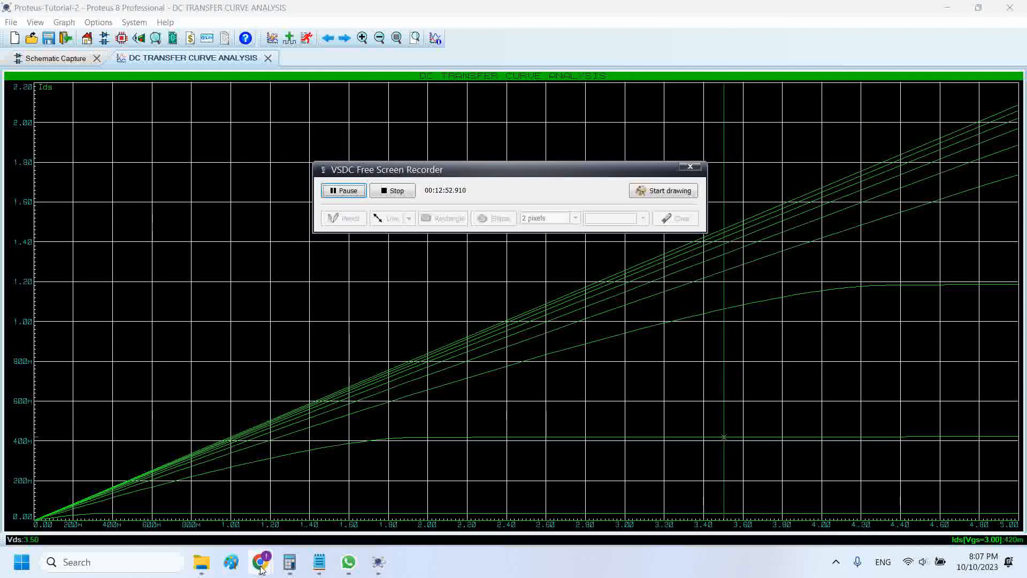
{"action": "mouse_move", "coordinate": [260, 575]}
{"action": "left_click", "coordinate": [268, 482]}
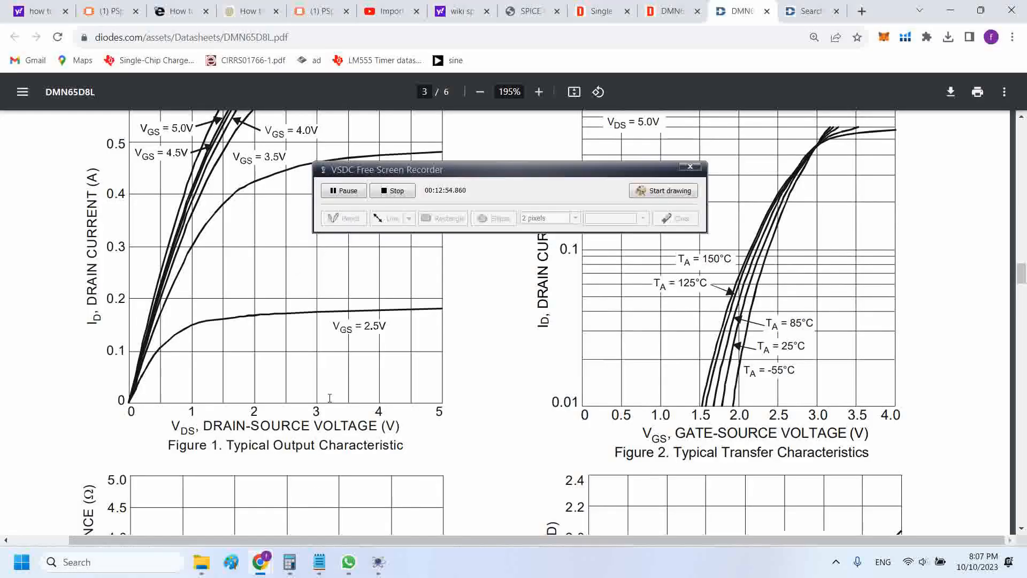
{"action": "left_click_drag", "start_coordinate": [417, 169], "coordinate": [535, 167]}
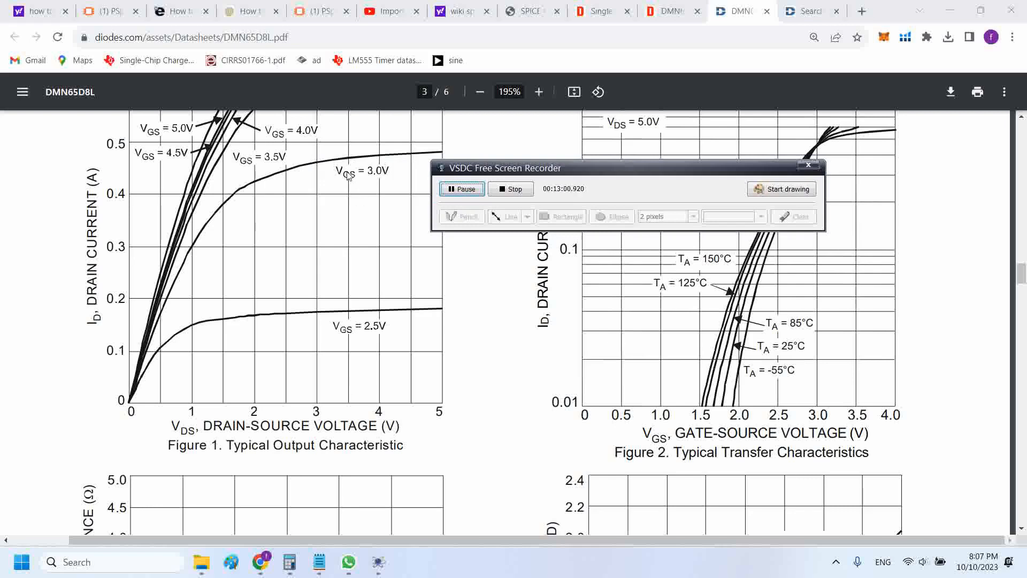
{"action": "left_click", "coordinate": [378, 562]}
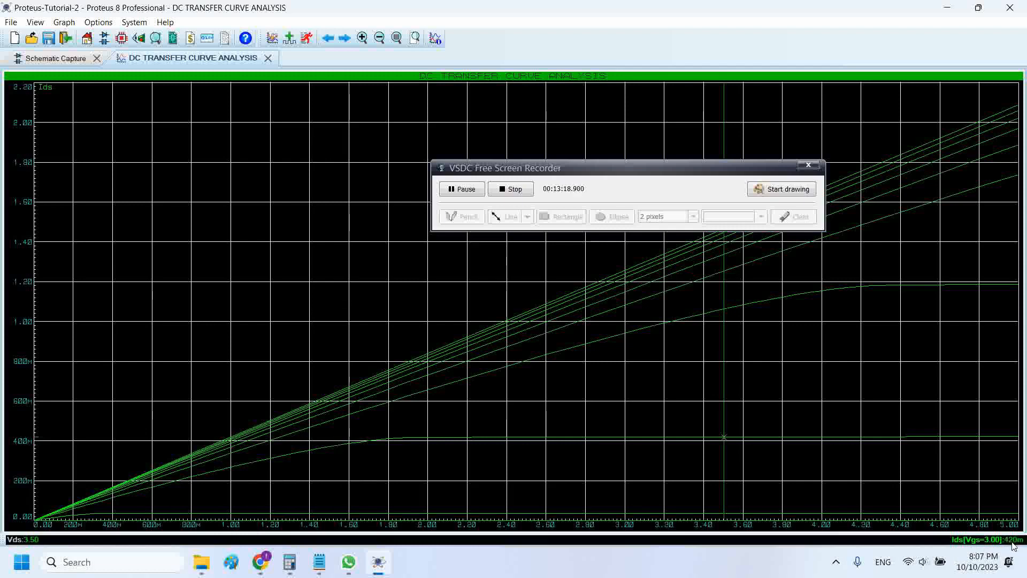
Go back to the datasheet in Chrome and examine the Figure 1 output curves and the Figure 2 transfer characteristics
{"action": "key", "text": "alt+Tab"}
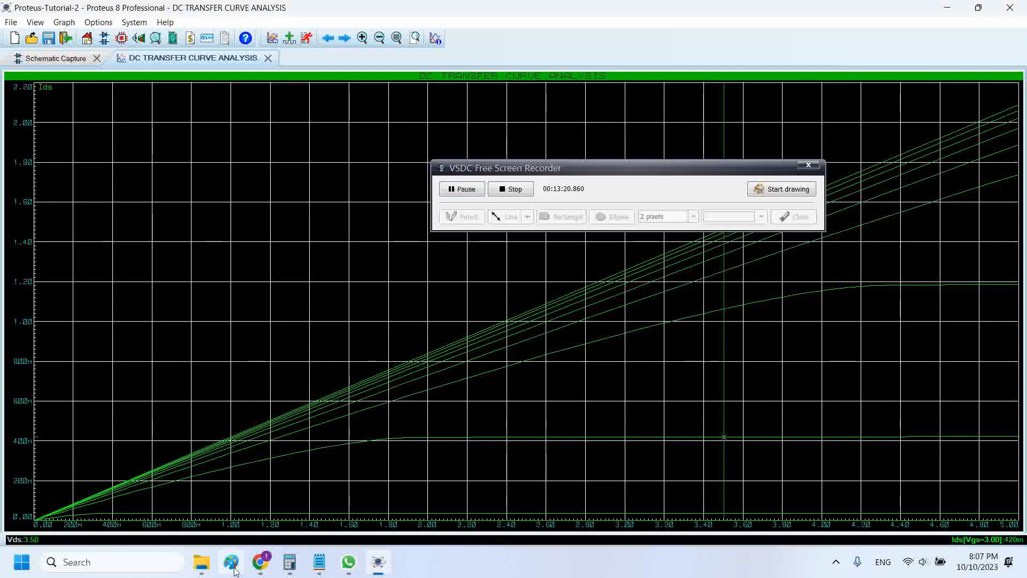
{"action": "mouse_move", "coordinate": [260, 562]}
{"action": "left_click", "coordinate": [330, 502]}
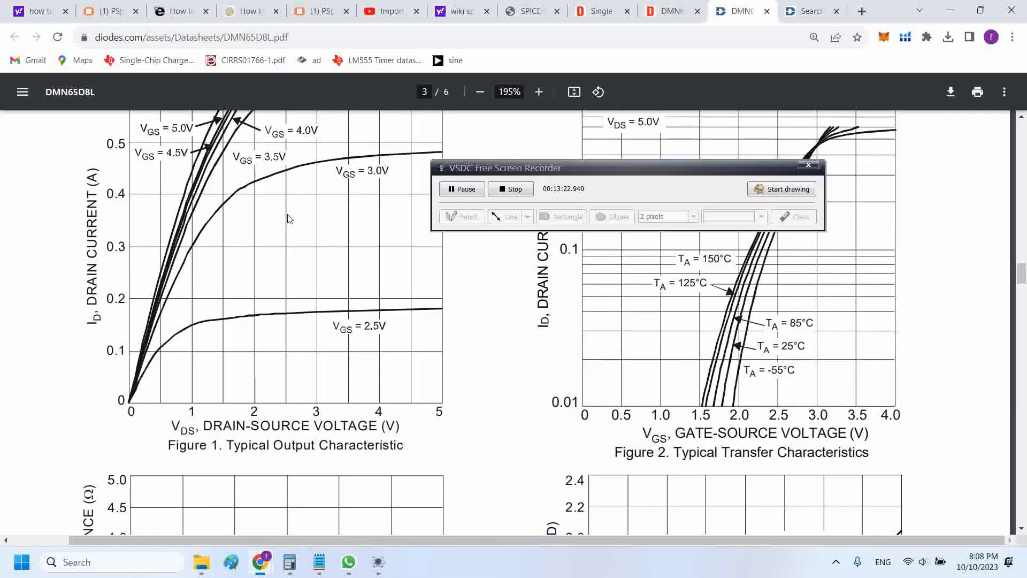
{"action": "left_click_drag", "start_coordinate": [482, 169], "coordinate": [516, 167]}
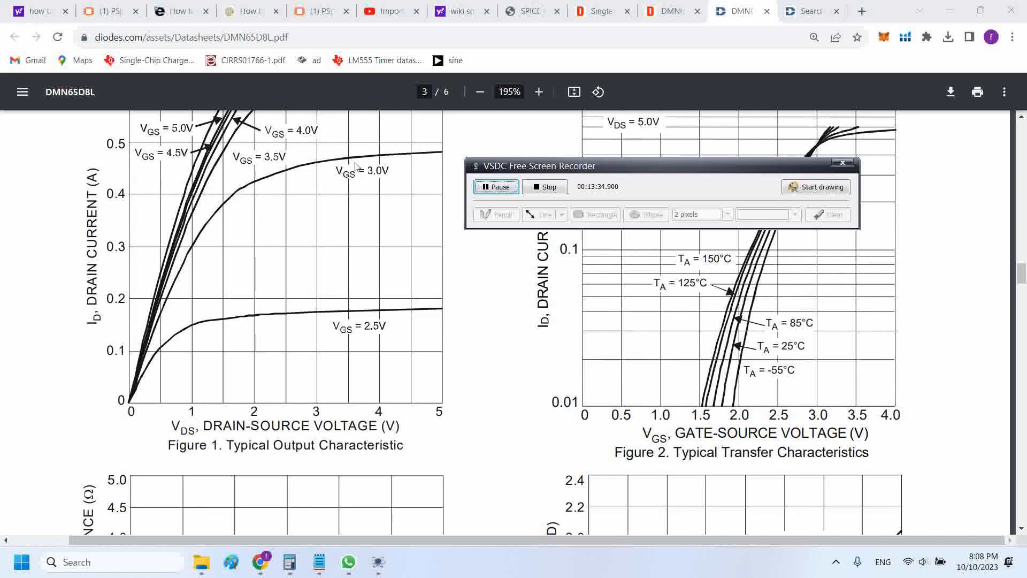
{"action": "left_click_drag", "start_coordinate": [485, 167], "coordinate": [496, 168]}
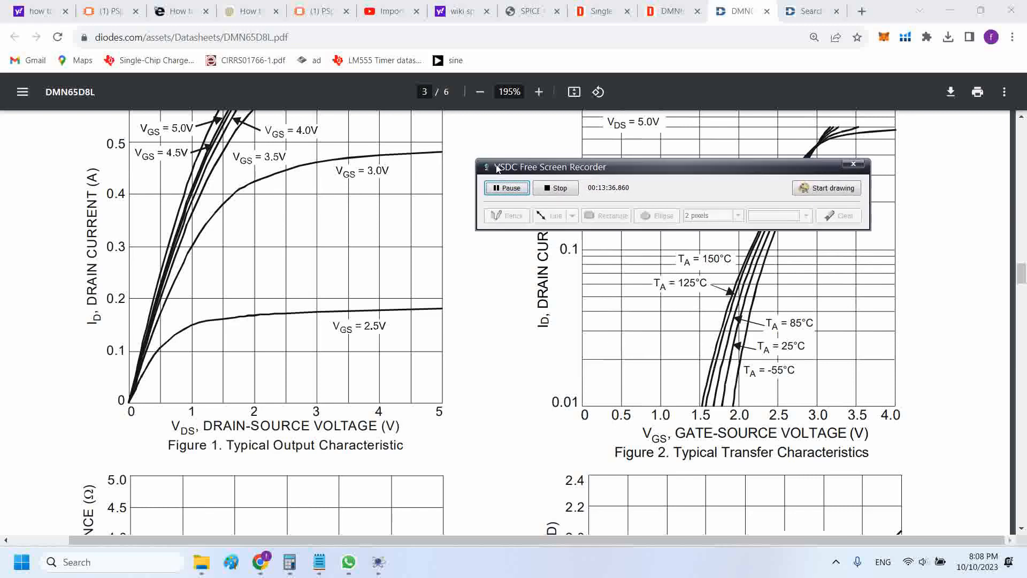
{"action": "left_click", "coordinate": [385, 208]}
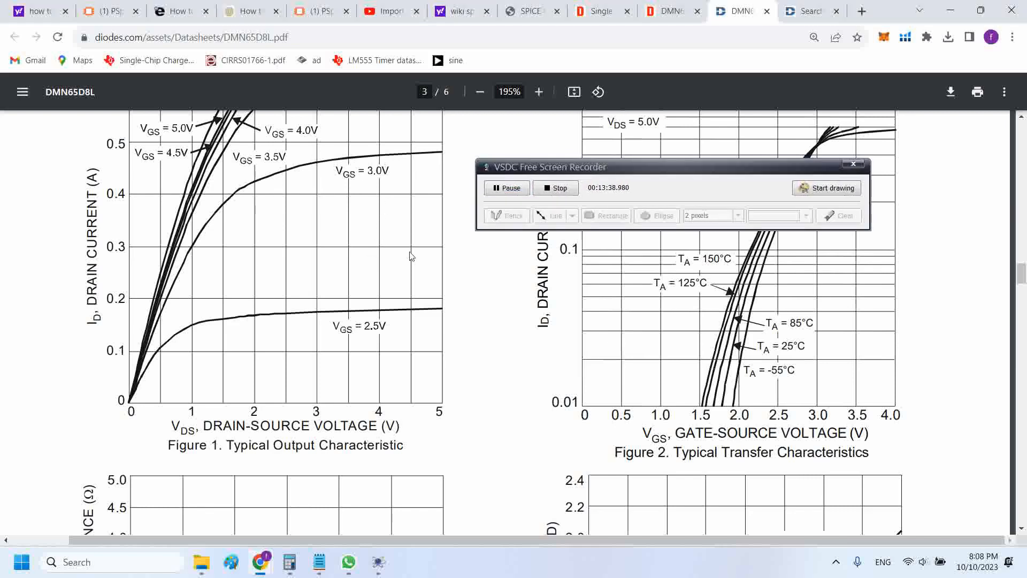
{"action": "scroll", "coordinate": [417, 240], "scroll_direction": "up", "scroll_amount": 1}
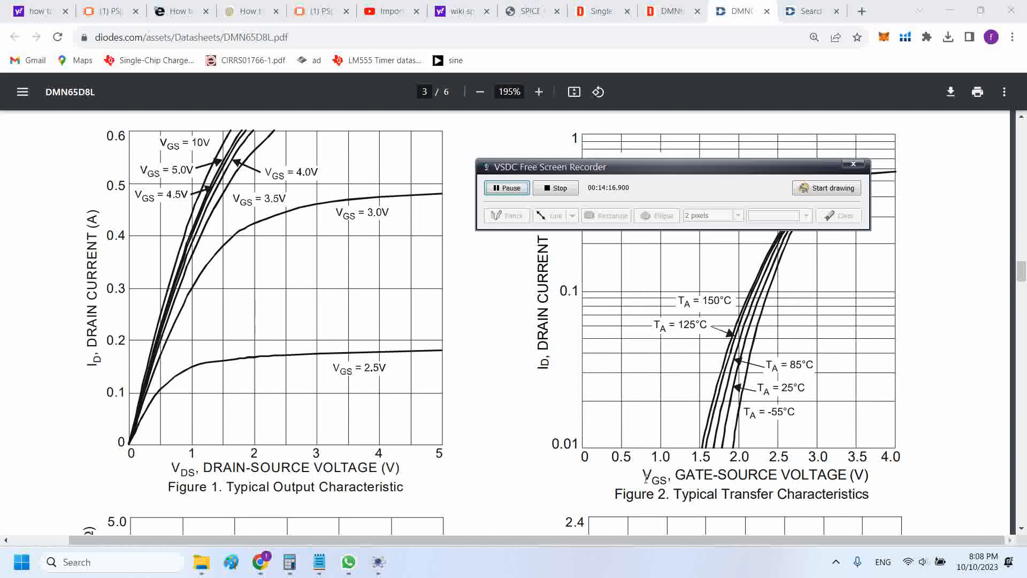
Switch to Proteus and read Ids with the graph cursor on the Vgs = 4.00 curve at Vds 1.50 V
{"action": "mouse_move", "coordinate": [378, 562]}
{"action": "left_click", "coordinate": [388, 495]}
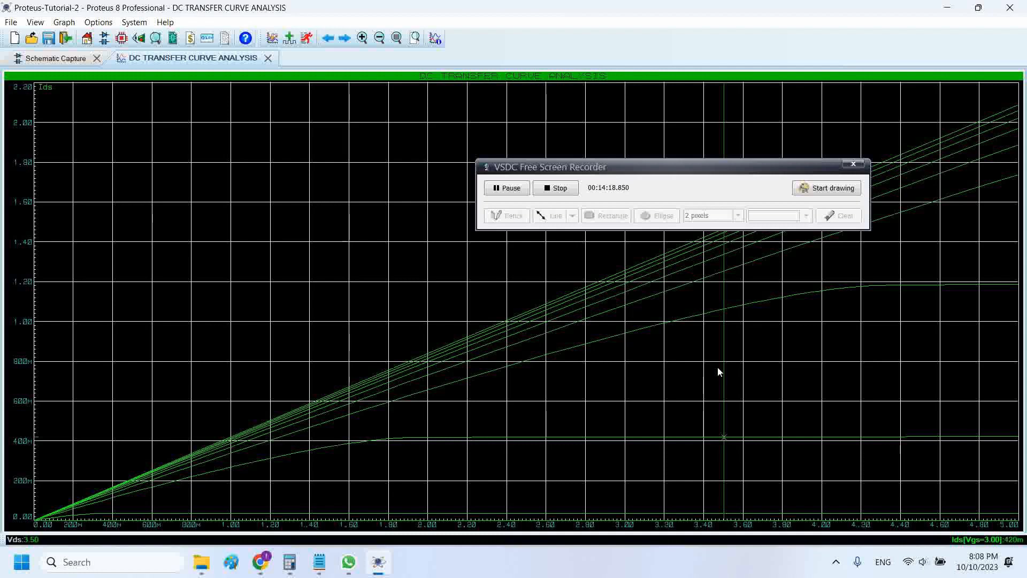
{"action": "left_click", "coordinate": [726, 312]}
{"action": "left_click_drag", "start_coordinate": [723, 335], "coordinate": [330, 420]}
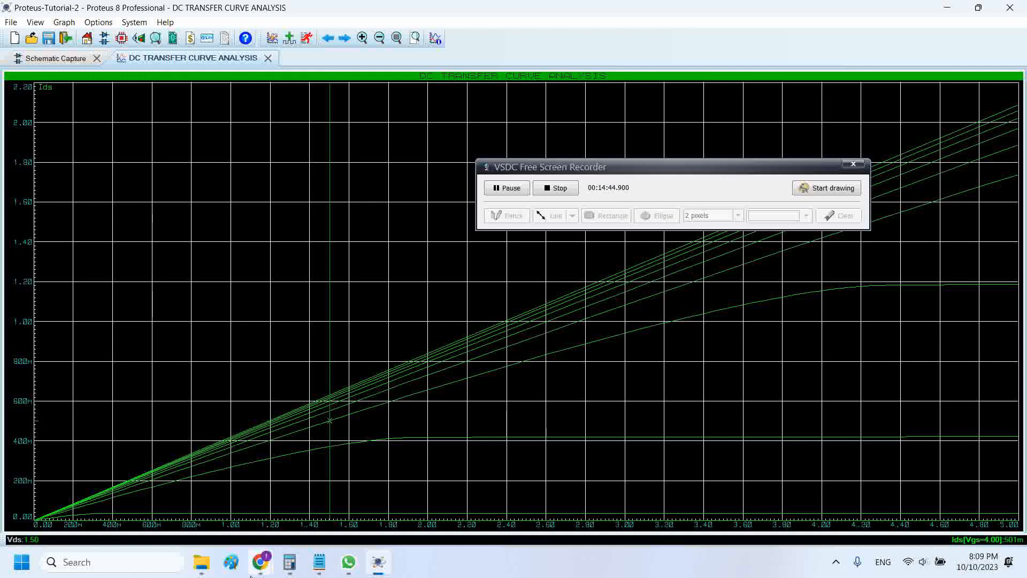
Switch to the Chrome datasheet and magnify Figure 1 to 305% to examine the Vgs = 4.0 V curve
{"action": "mouse_move", "coordinate": [257, 572]}
{"action": "left_click", "coordinate": [264, 484]}
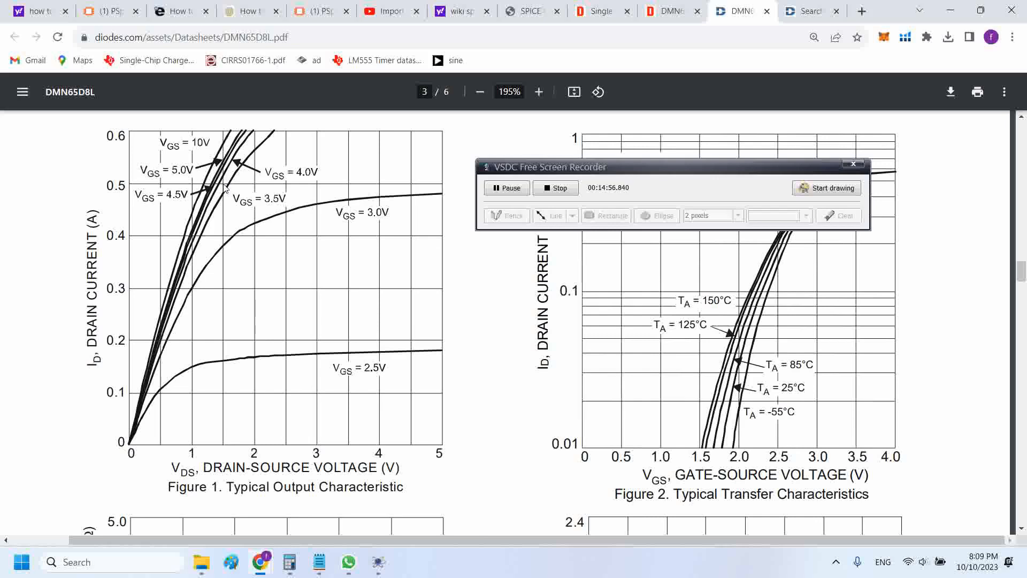
{"action": "scroll", "coordinate": [205, 194], "scroll_direction": "up", "scroll_amount": 3}
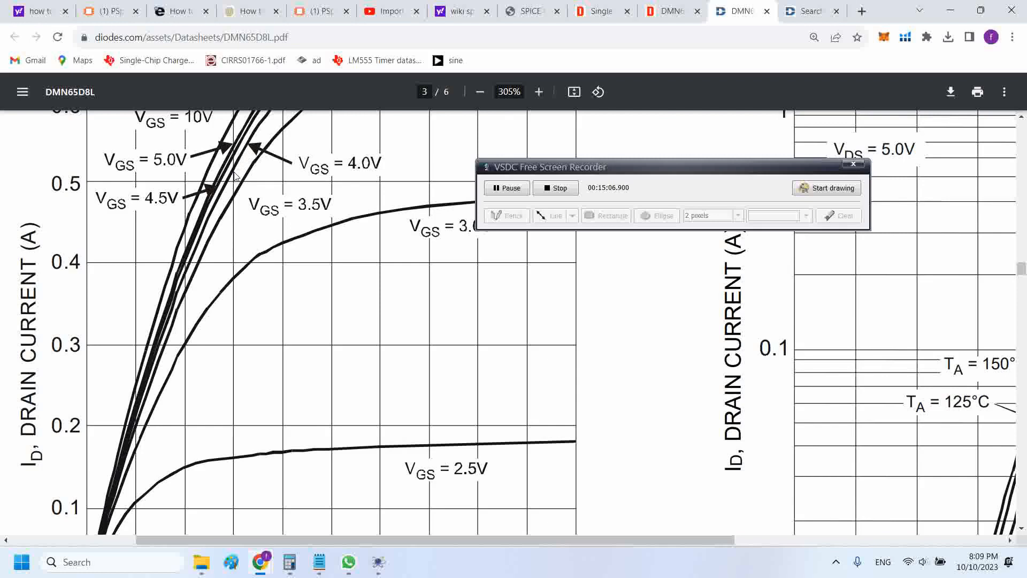
{"action": "scroll", "coordinate": [234, 176], "scroll_direction": "up", "scroll_amount": 1}
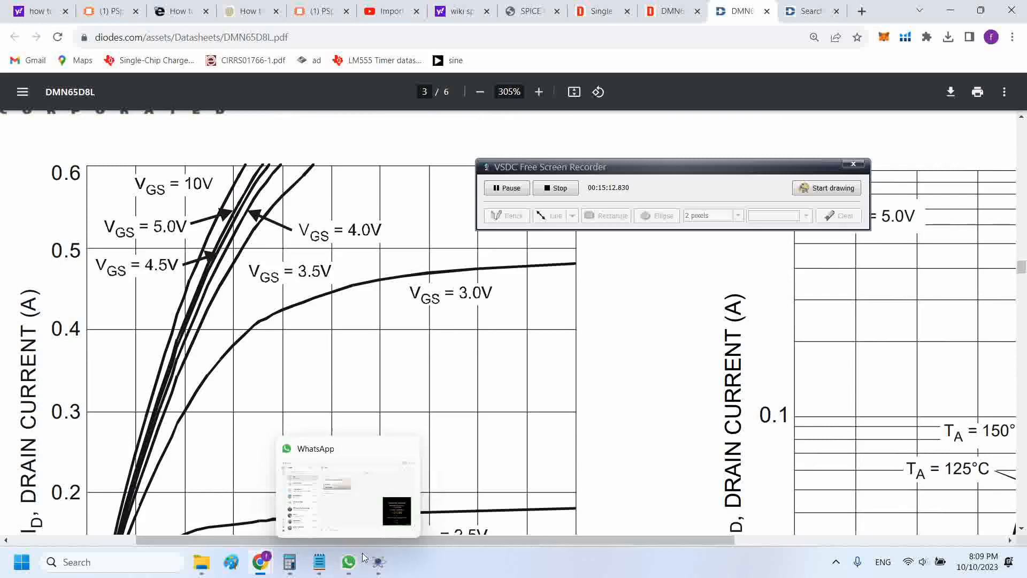
Compare the Proteus Ids curves with the Chrome datasheet's Figure 1, reducing the datasheet magnification to 229%
{"action": "mouse_move", "coordinate": [378, 563]}
{"action": "left_click", "coordinate": [383, 520]}
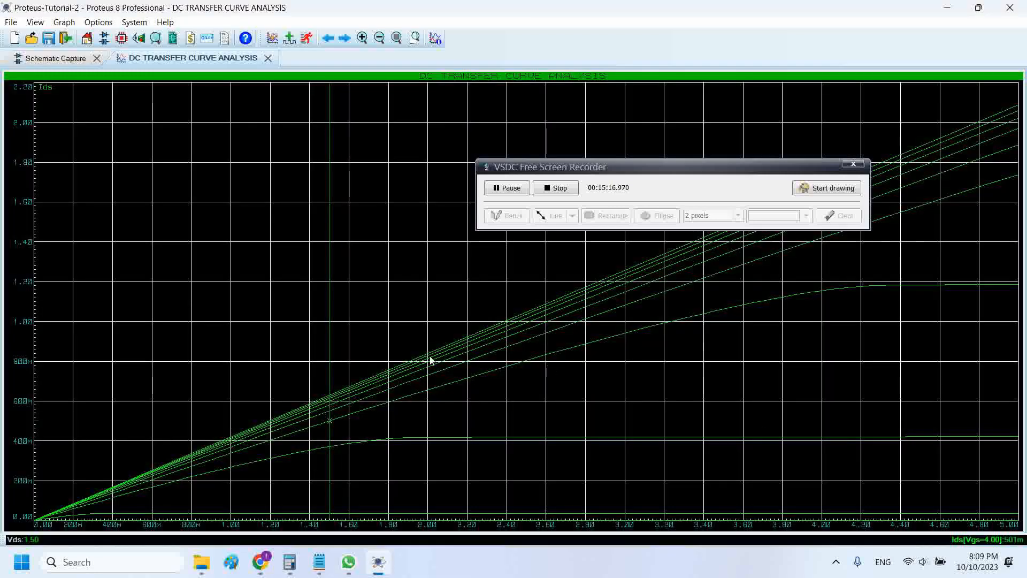
{"action": "key", "text": "alt+Tab"}
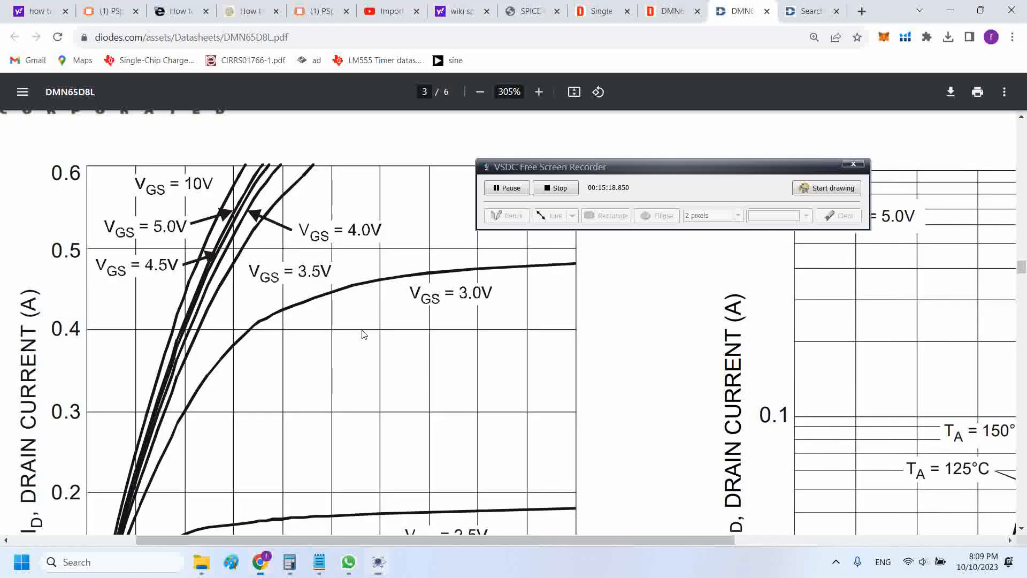
{"action": "scroll", "coordinate": [323, 301], "scroll_direction": "up", "scroll_amount": 1}
{"action": "scroll", "coordinate": [322, 300], "scroll_direction": "down", "scroll_amount": 2}
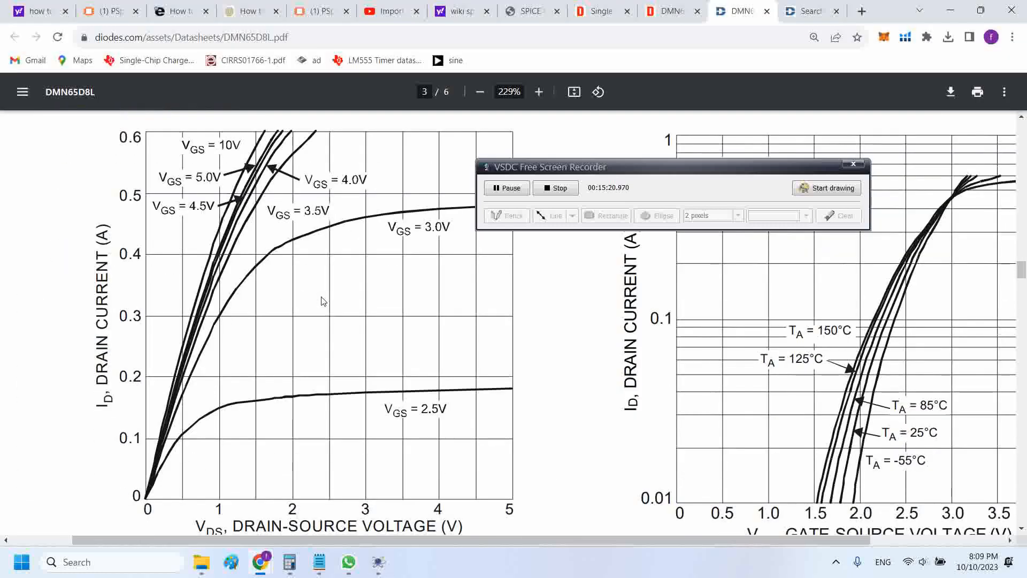
{"action": "left_click_drag", "start_coordinate": [572, 170], "coordinate": [641, 165]}
Look through the All About Circuits forum thread on importing a PSpice model into Proteus ISIS
{"action": "left_click", "coordinate": [321, 7]}
{"action": "left_click", "coordinate": [187, 7]}
{"action": "left_click", "coordinate": [118, 8]}
{"action": "scroll", "coordinate": [179, 224], "scroll_direction": "up", "scroll_amount": 4}
{"action": "scroll", "coordinate": [1, 332], "scroll_direction": "down", "scroll_amount": 15}
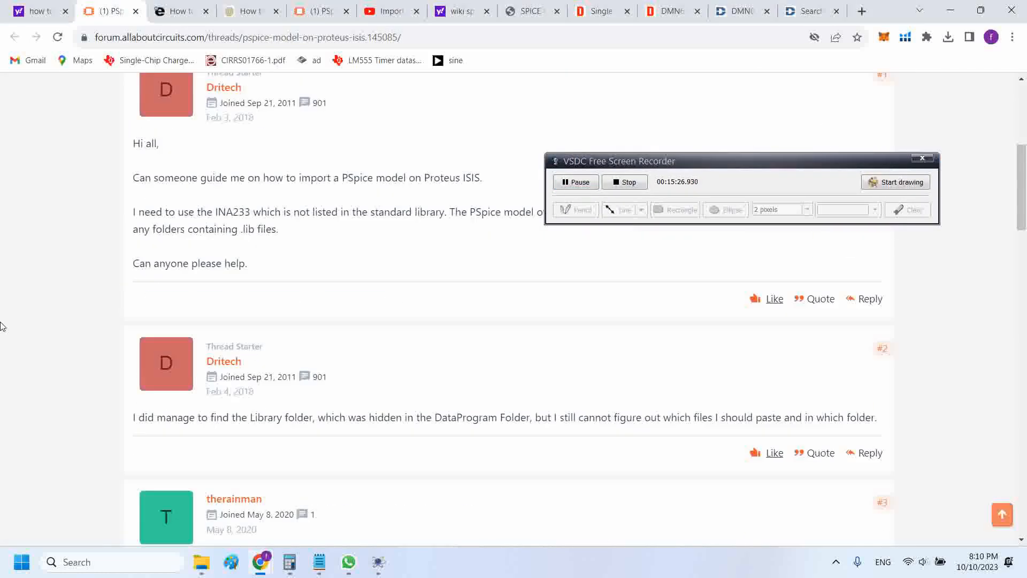
{"action": "scroll", "coordinate": [3, 321], "scroll_direction": "down", "scroll_amount": 6}
{"action": "scroll", "coordinate": [7, 317], "scroll_direction": "up", "scroll_amount": 4}
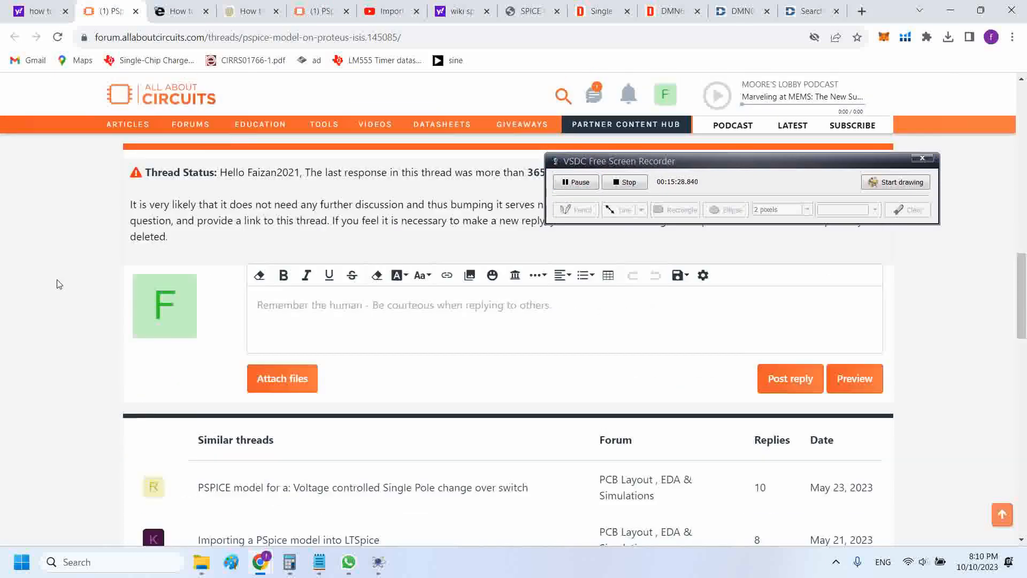
Review the youspice.com guide on importing PSpice models into Proteus and bring up the Diodes search page for DMN65D8L-7
{"action": "left_click", "coordinate": [176, 10]}
{"action": "left_click", "coordinate": [243, 8]}
{"action": "scroll", "coordinate": [246, 126], "scroll_direction": "up", "scroll_amount": 20}
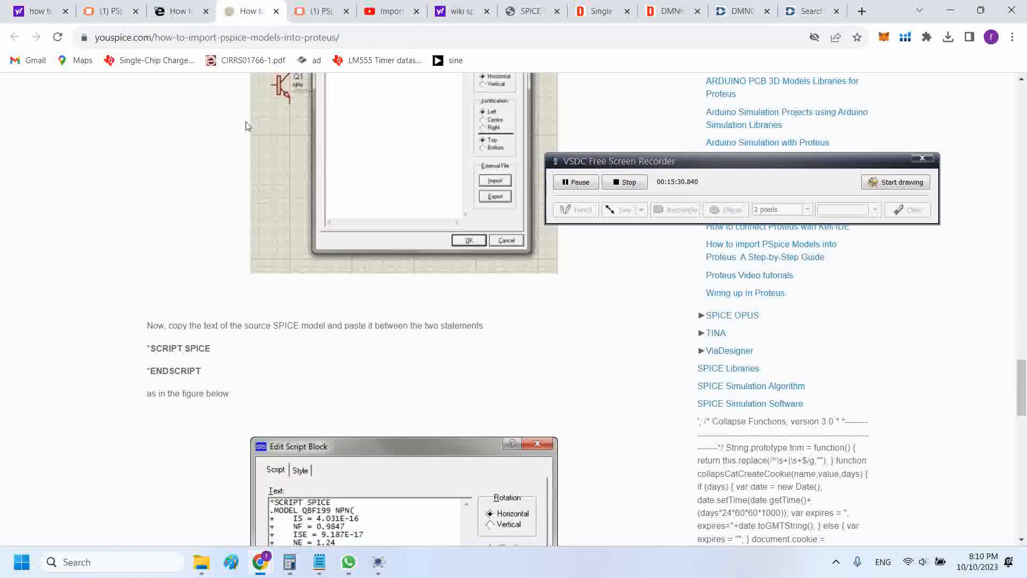
{"action": "scroll", "coordinate": [246, 126], "scroll_direction": "down", "scroll_amount": 20}
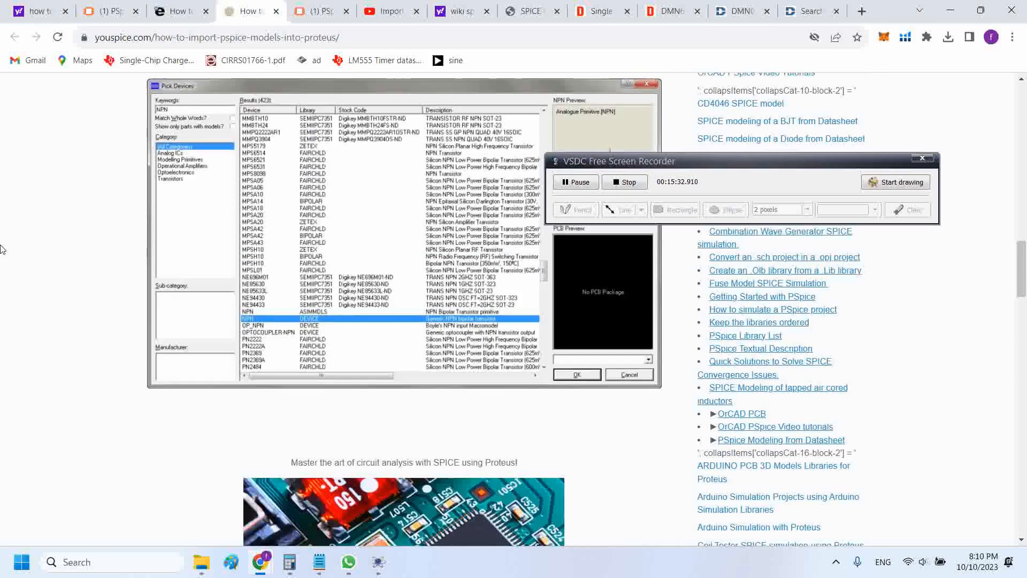
{"action": "scroll", "coordinate": [321, 252], "scroll_direction": "down", "scroll_amount": 8}
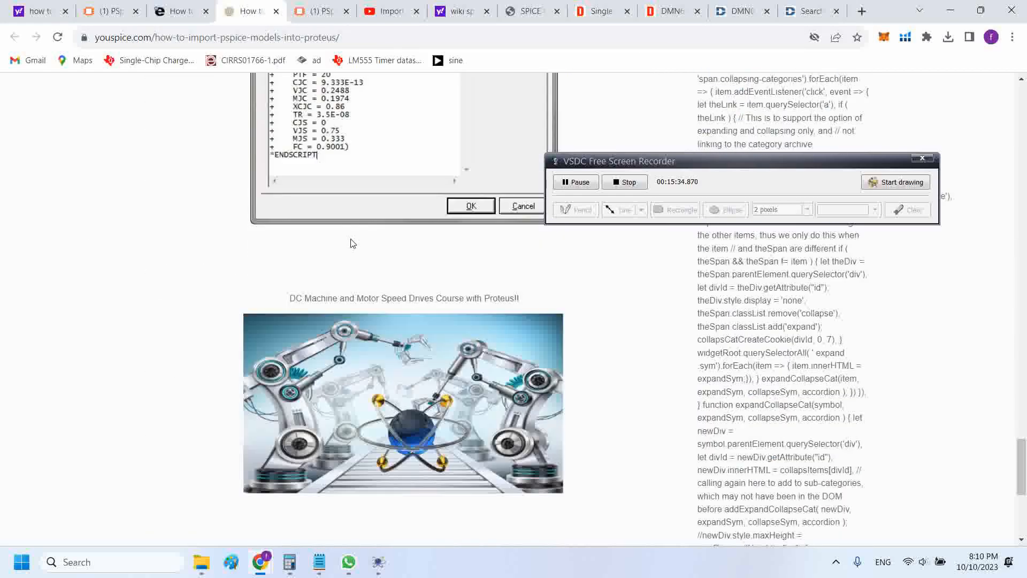
{"action": "scroll", "coordinate": [351, 246], "scroll_direction": "up", "scroll_amount": 8}
{"action": "scroll", "coordinate": [351, 254], "scroll_direction": "down", "scroll_amount": 12}
{"action": "scroll", "coordinate": [402, 229], "scroll_direction": "up", "scroll_amount": 7}
{"action": "left_click", "coordinate": [816, 8]}
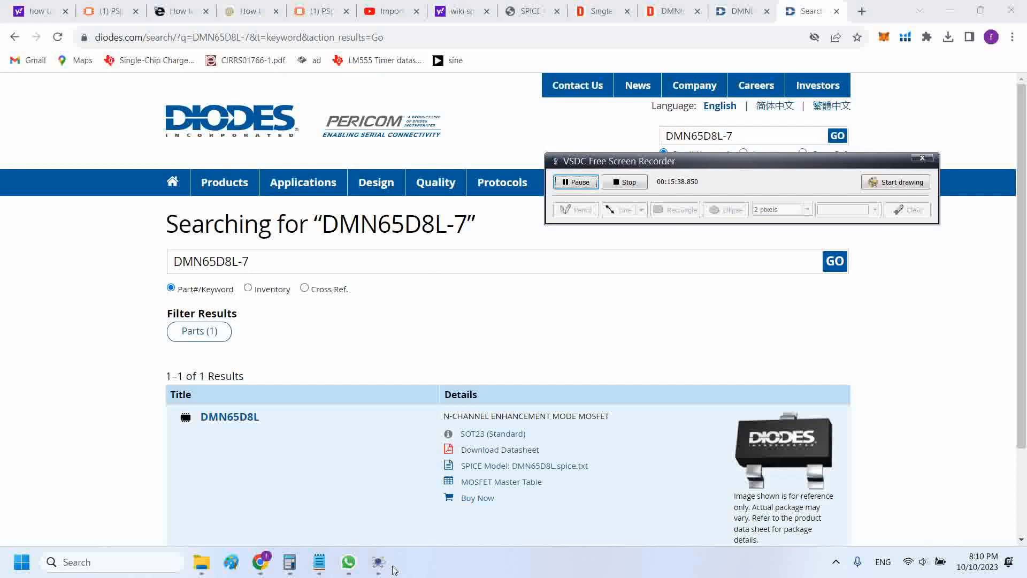
Switch to Proteus and close the full-window DC transfer curve graph to return to the schematic
{"action": "mouse_move", "coordinate": [380, 563]}
{"action": "left_click", "coordinate": [396, 500]}
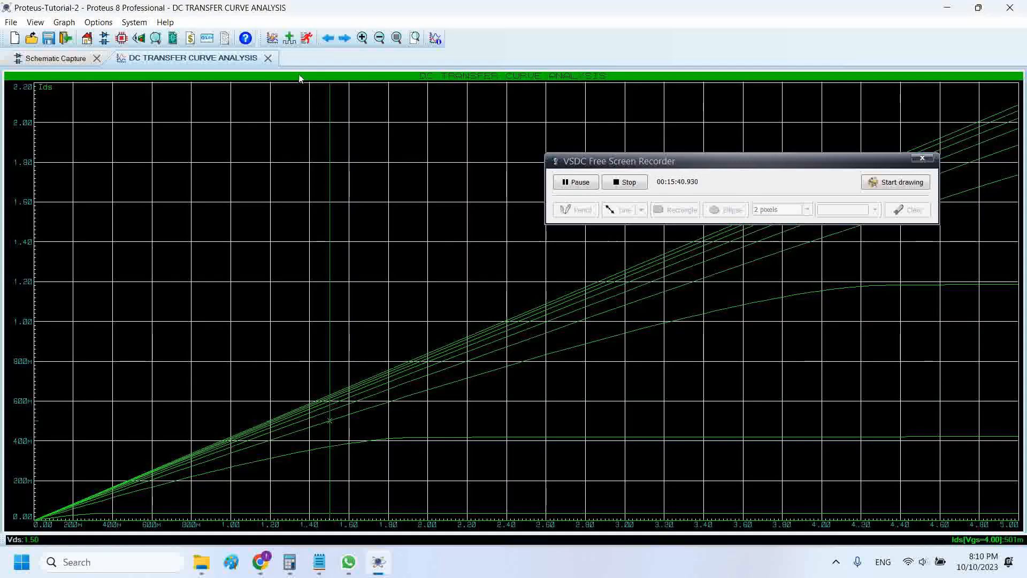
{"action": "left_click", "coordinate": [268, 58]}
{"action": "left_click_drag", "start_coordinate": [755, 162], "coordinate": [663, 460]}
{"action": "left_click", "coordinate": [468, 415]}
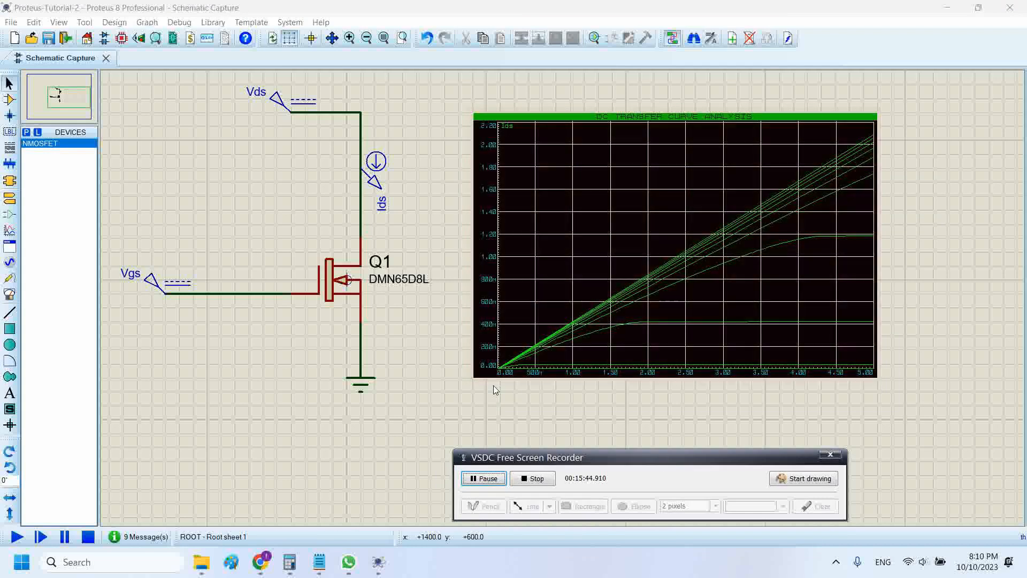
{"action": "left_click_drag", "start_coordinate": [490, 416], "coordinate": [505, 415]}
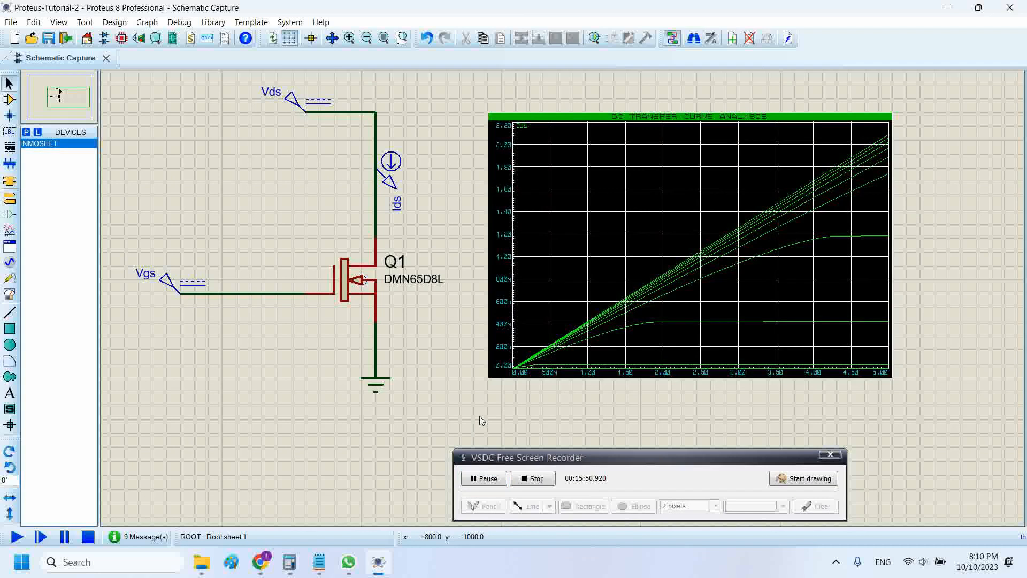
{"action": "left_click", "coordinate": [556, 119]}
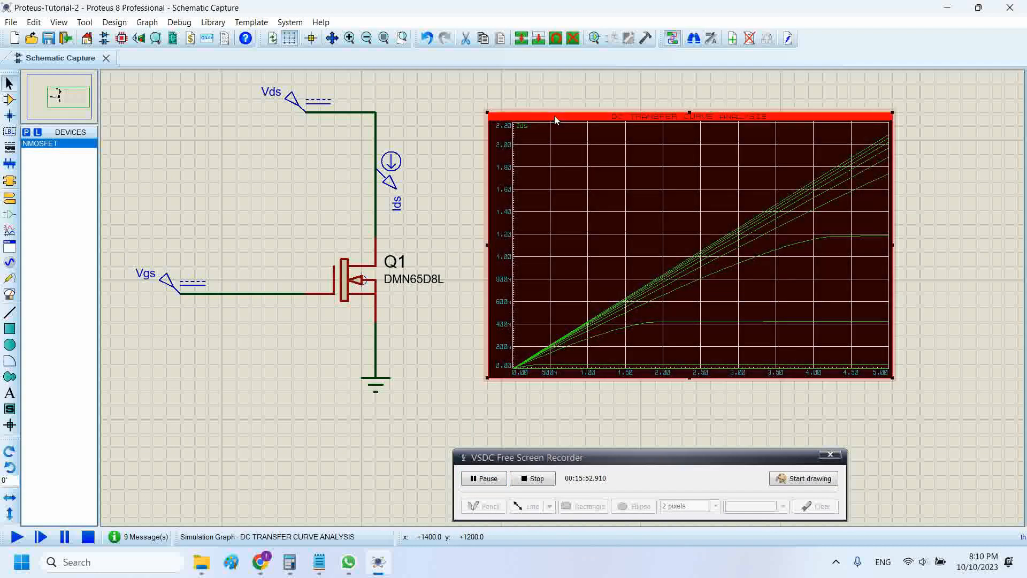
{"action": "left_click", "coordinate": [592, 206]}
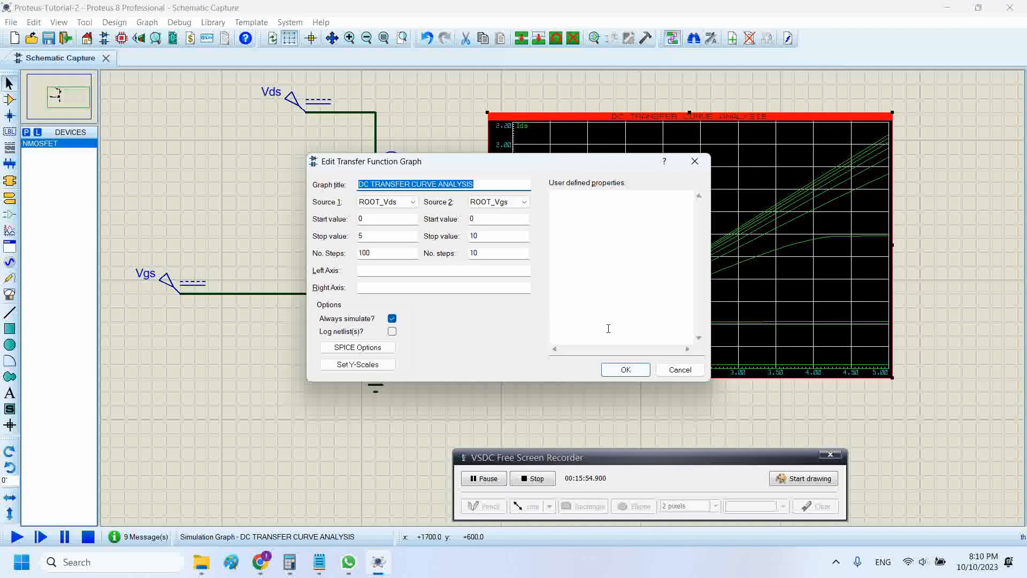
{"action": "key", "text": "Escape"}
{"action": "left_click", "coordinate": [467, 414]}
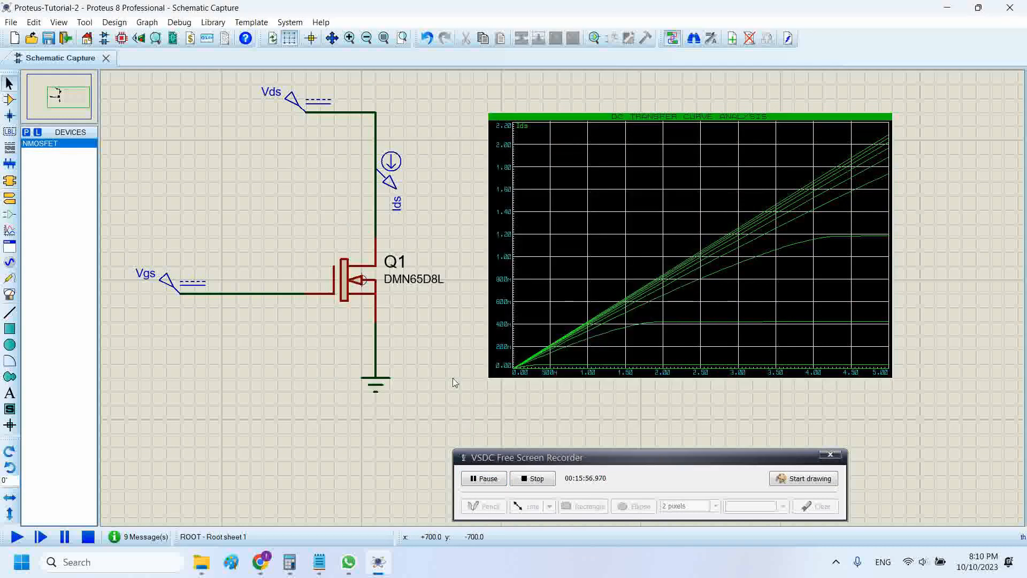
{"action": "left_click_drag", "start_coordinate": [541, 456], "coordinate": [530, 456]}
{"action": "left_click", "coordinate": [551, 268]}
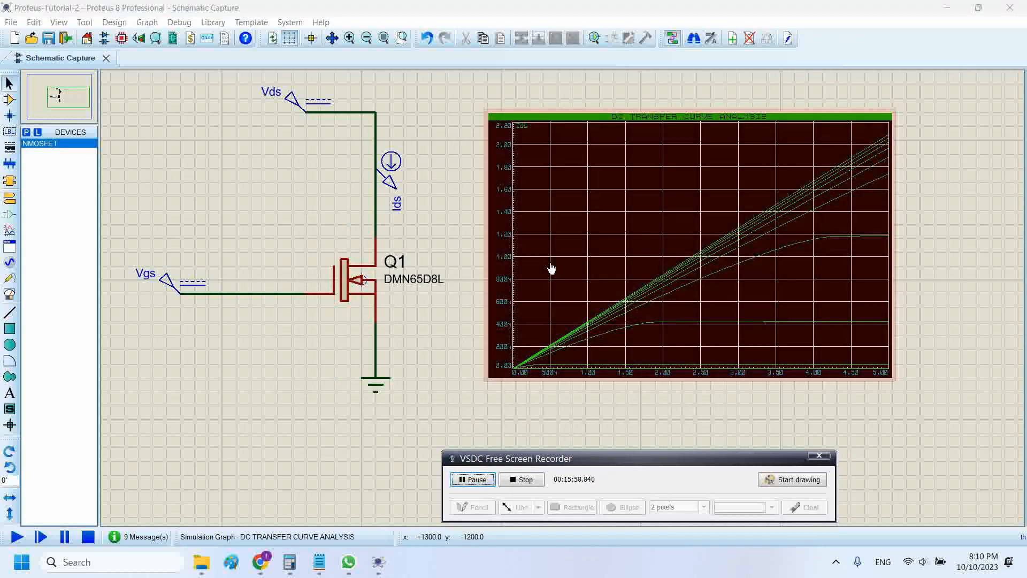
Set the DC transfer graph's Vds sweep to a stop value of 50 with 200 steps
{"action": "right_click", "coordinate": [653, 209]}
{"action": "left_click", "coordinate": [686, 231]}
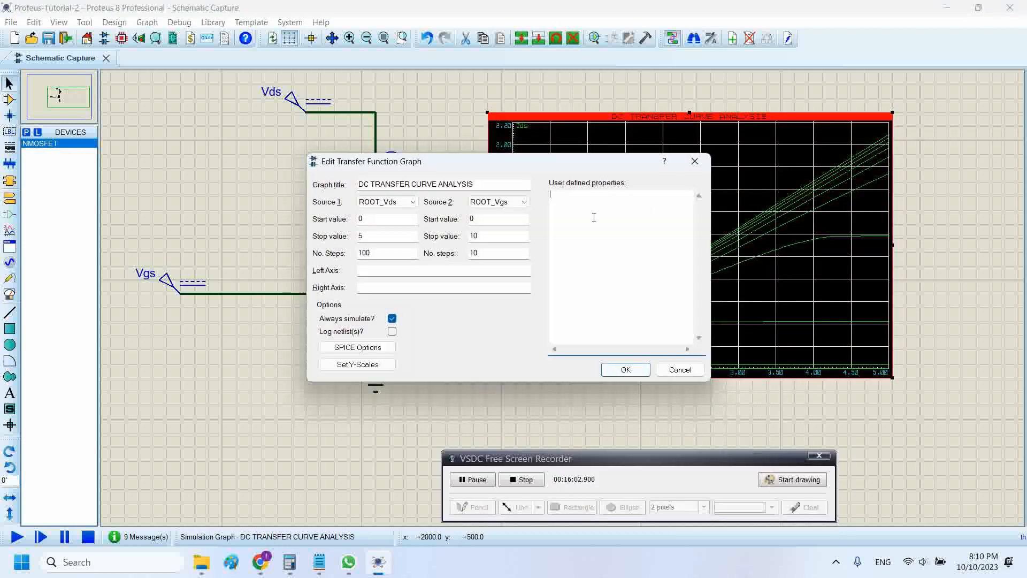
{"action": "left_click", "coordinate": [371, 237]}
{"action": "left_click", "coordinate": [369, 234]}
{"action": "double_click", "coordinate": [372, 255]}
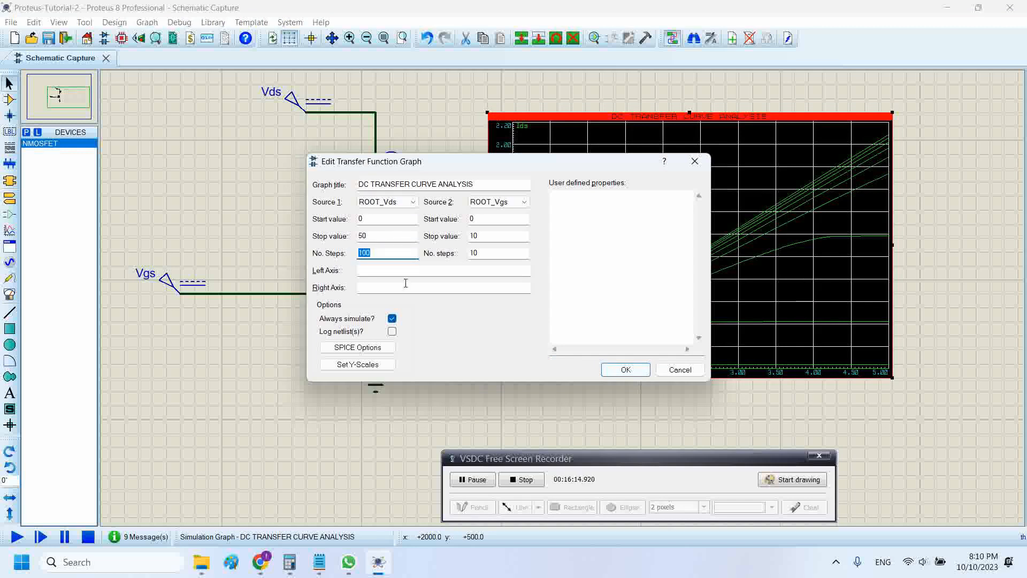
{"action": "type", "text": "200"}
{"action": "key", "text": "Return"}
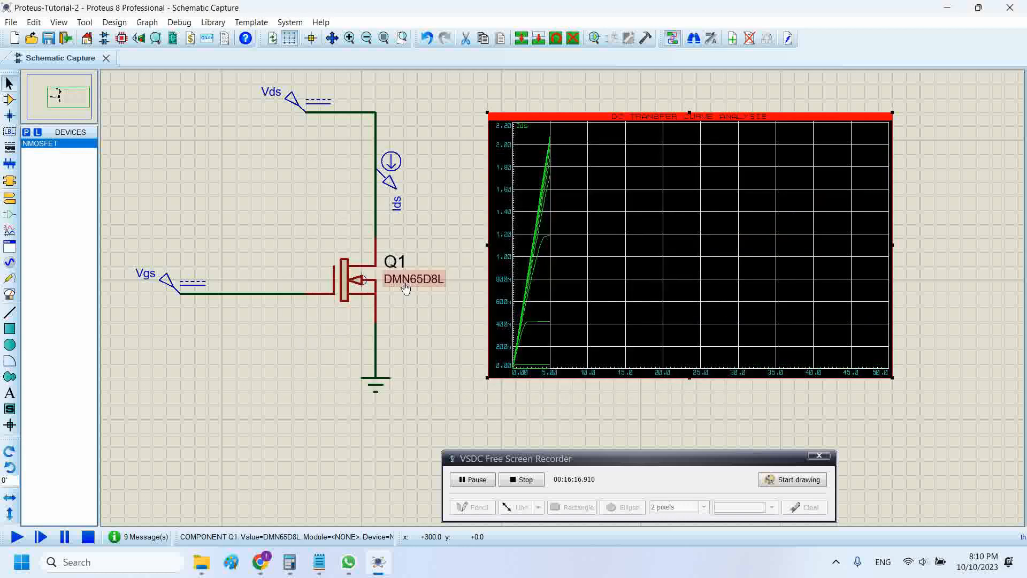
Set the Vds sweep's number of steps to 1000 and simulate the DC transfer graph
{"action": "double_click", "coordinate": [654, 266]}
{"action": "double_click", "coordinate": [384, 254]}
{"action": "type", "text": "1000"}
{"action": "key", "text": "Return"}
{"action": "right_click", "coordinate": [687, 224]}
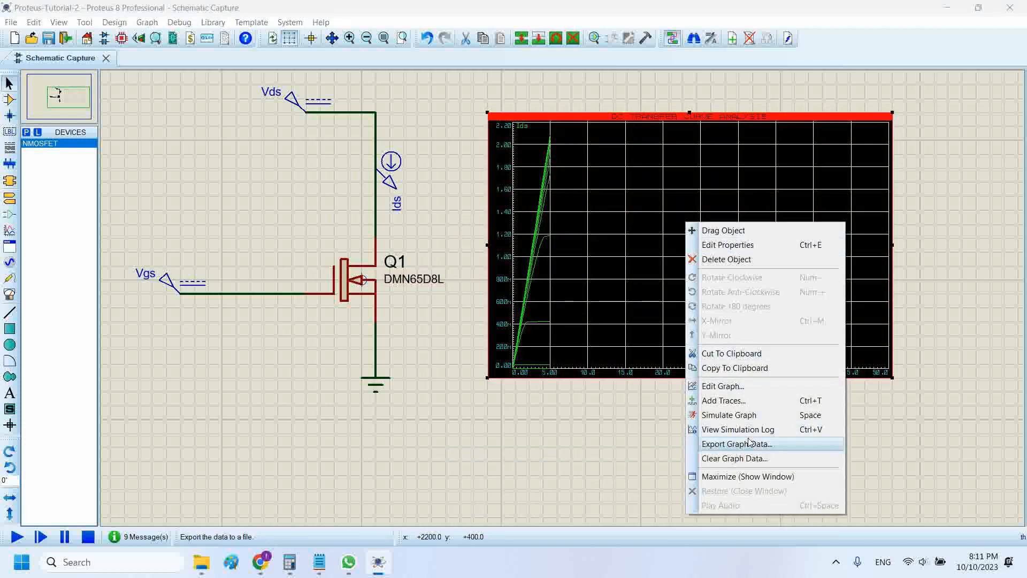
{"action": "left_click", "coordinate": [729, 415]}
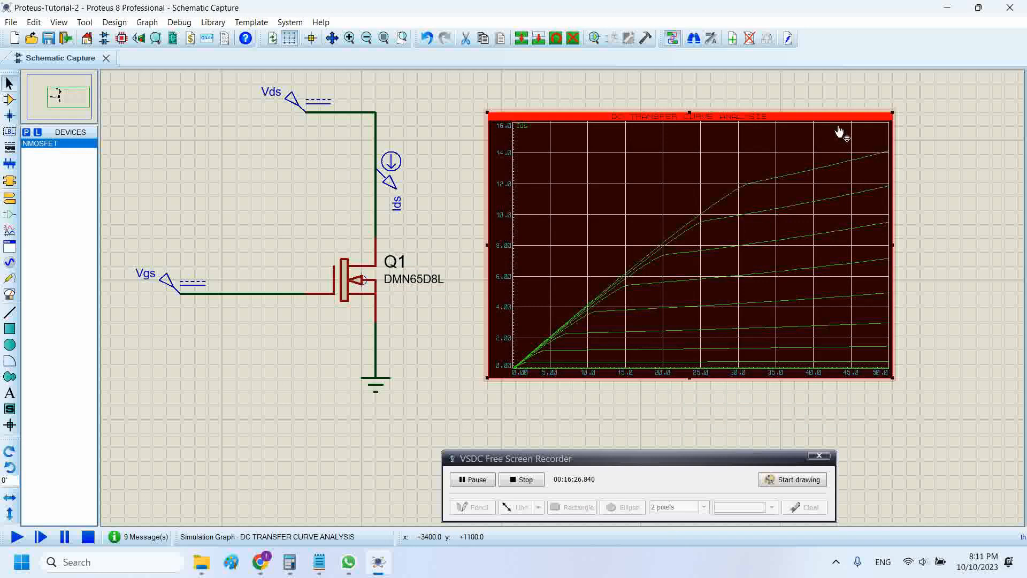
Open the DC transfer curve graph in its own full window and examine the Ids curves up to Vds 50 V
{"action": "left_click", "coordinate": [731, 100]}
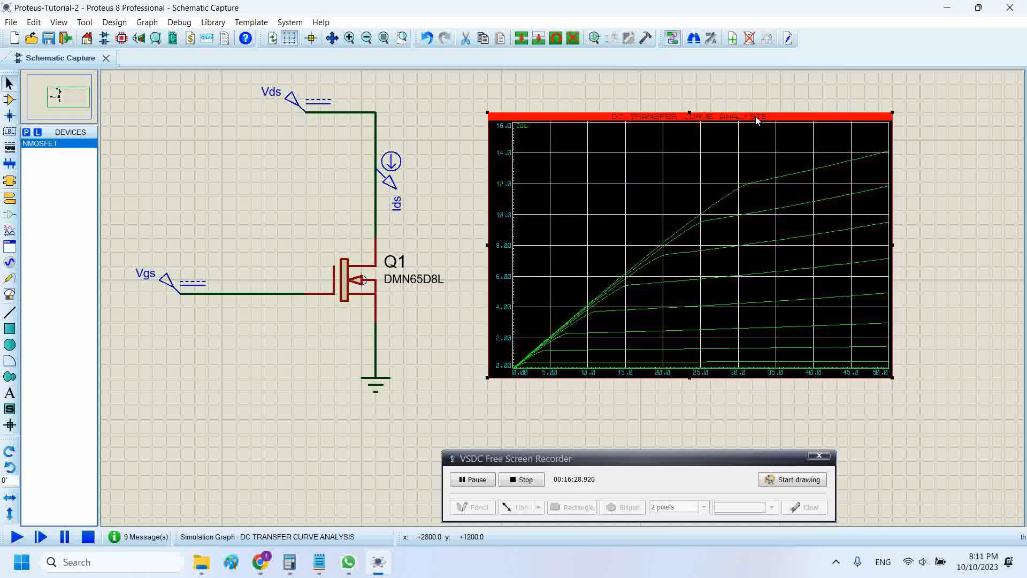
{"action": "left_click", "coordinate": [757, 121]}
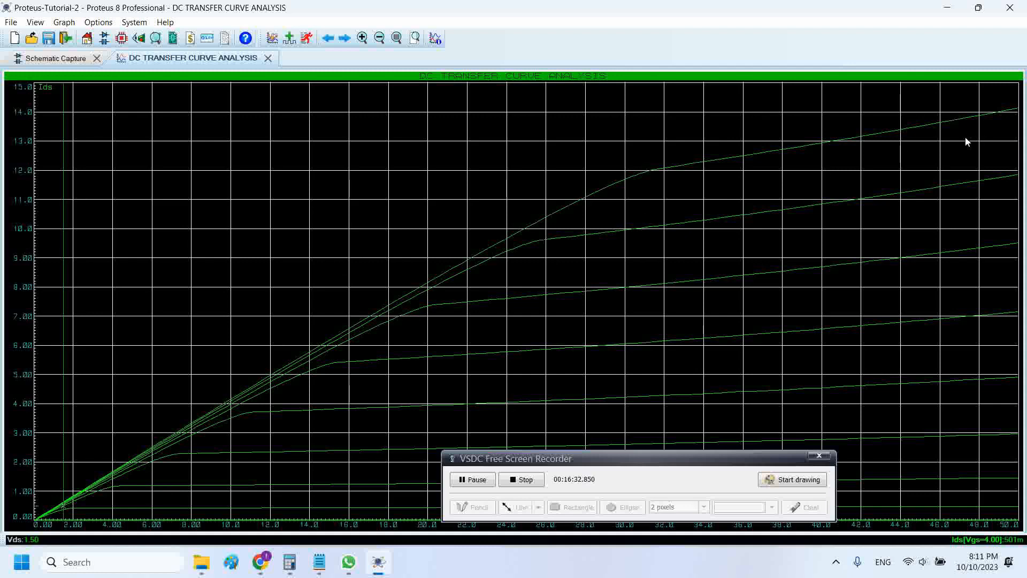
{"action": "left_click_drag", "start_coordinate": [608, 465], "coordinate": [248, 121]}
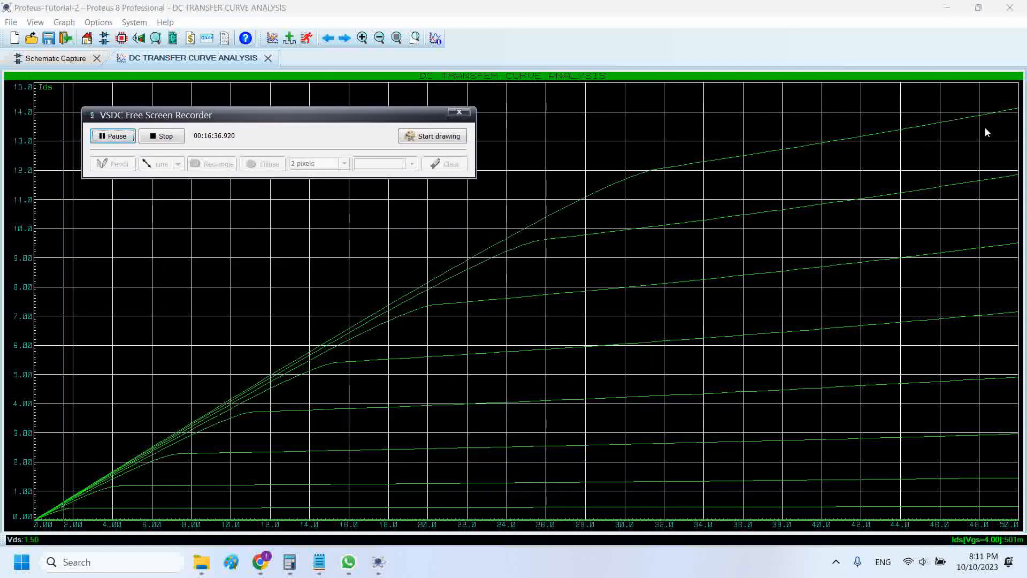
{"action": "left_click_drag", "start_coordinate": [253, 116], "coordinate": [318, 126]}
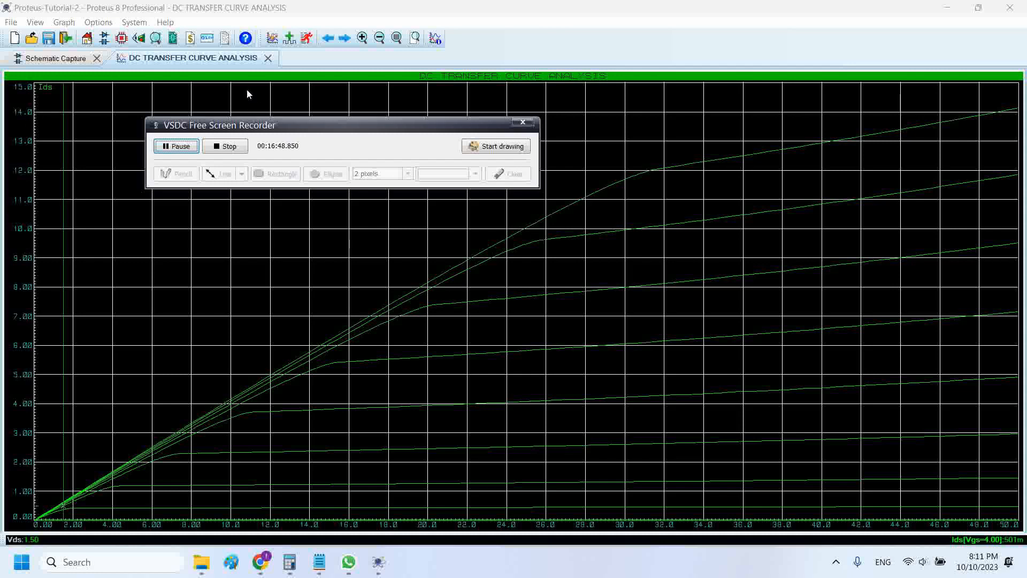
Close the full-window transfer curve graph and view the complete circuit and graph in the schematic
{"action": "left_click", "coordinate": [271, 58]}
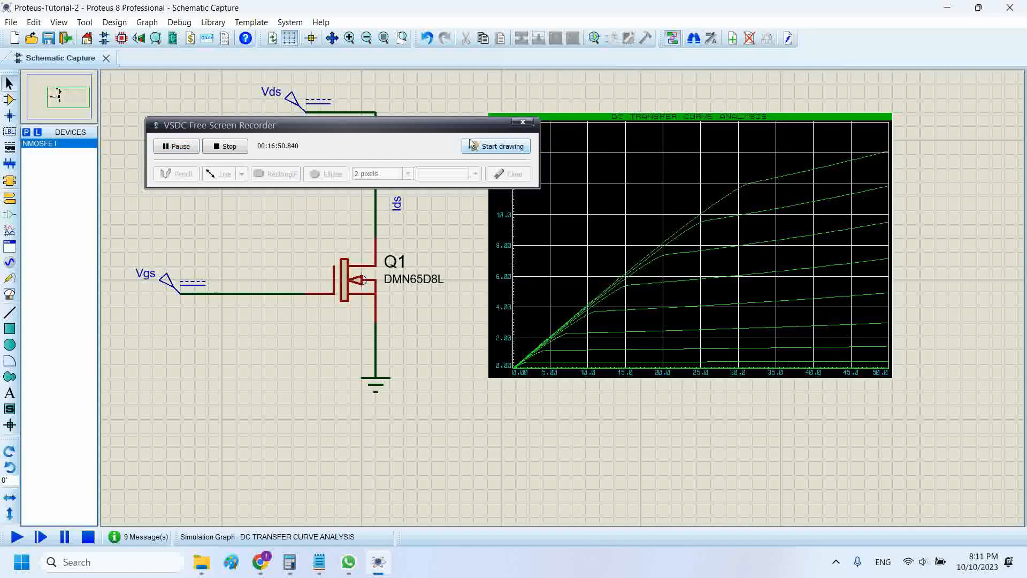
{"action": "left_click_drag", "start_coordinate": [467, 131], "coordinate": [837, 457]}
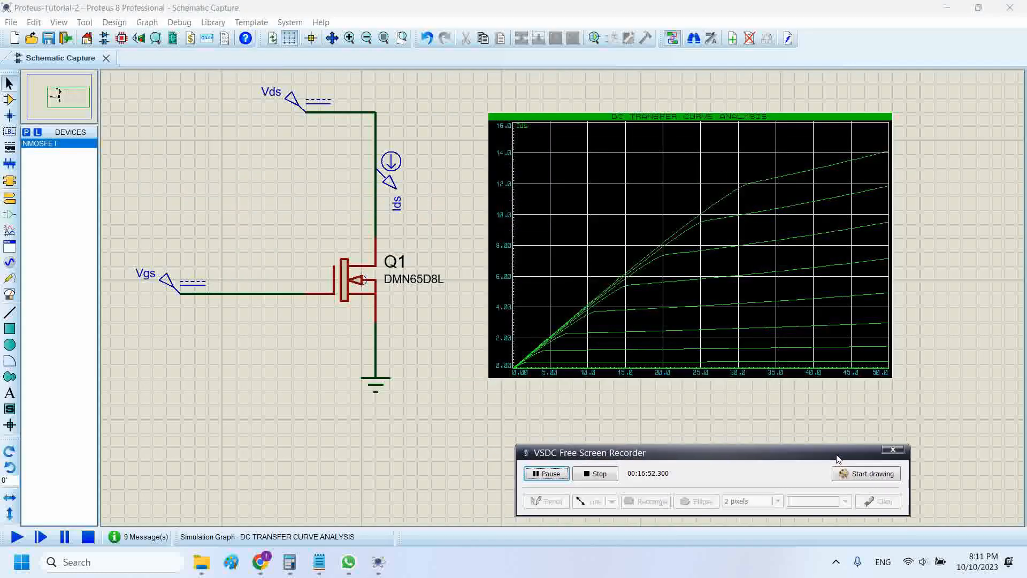
{"action": "middle_click", "coordinate": [742, 410]}
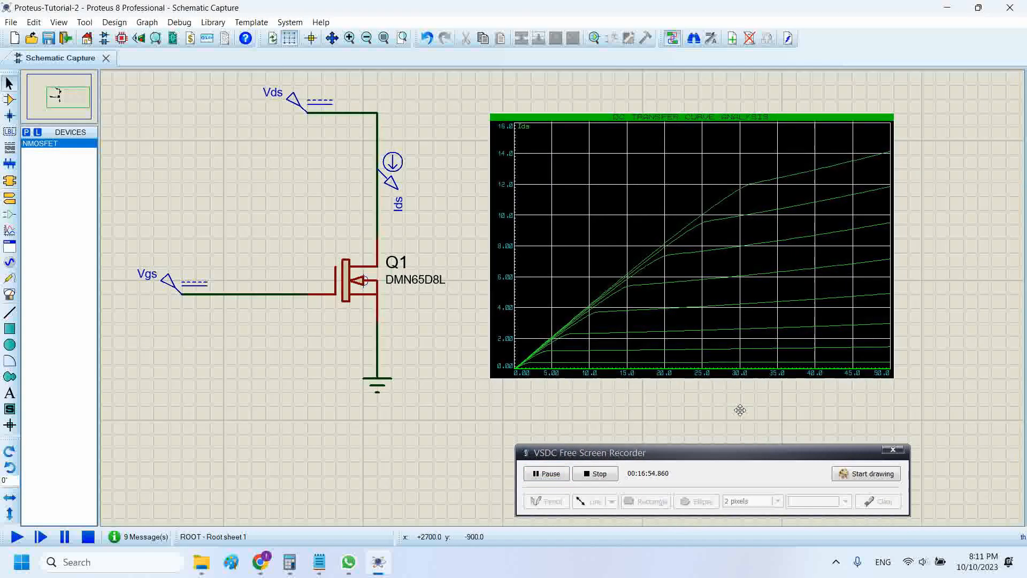
{"action": "left_click", "coordinate": [733, 410]}
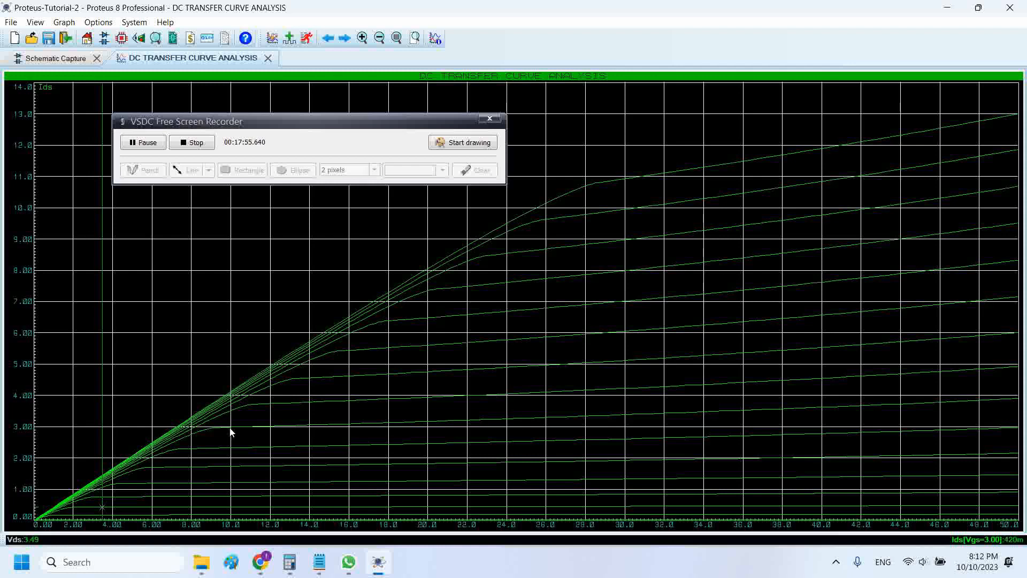
Read Ids with the graph cursor on the Vgs = 9.50 curve at Vds 2.83 V and the Vgs = 2.50 curve at 48.1 V
{"action": "mouse_move", "coordinate": [104, 369]}
{"action": "left_mouse_down"}
{"action": "mouse_move", "coordinate": [571, 196]}
{"action": "mouse_move", "coordinate": [939, 128]}
{"action": "mouse_move", "coordinate": [703, 166]}
{"action": "mouse_move", "coordinate": [263, 371]}
{"action": "mouse_move", "coordinate": [89, 481]}
{"action": "left_mouse_up"}
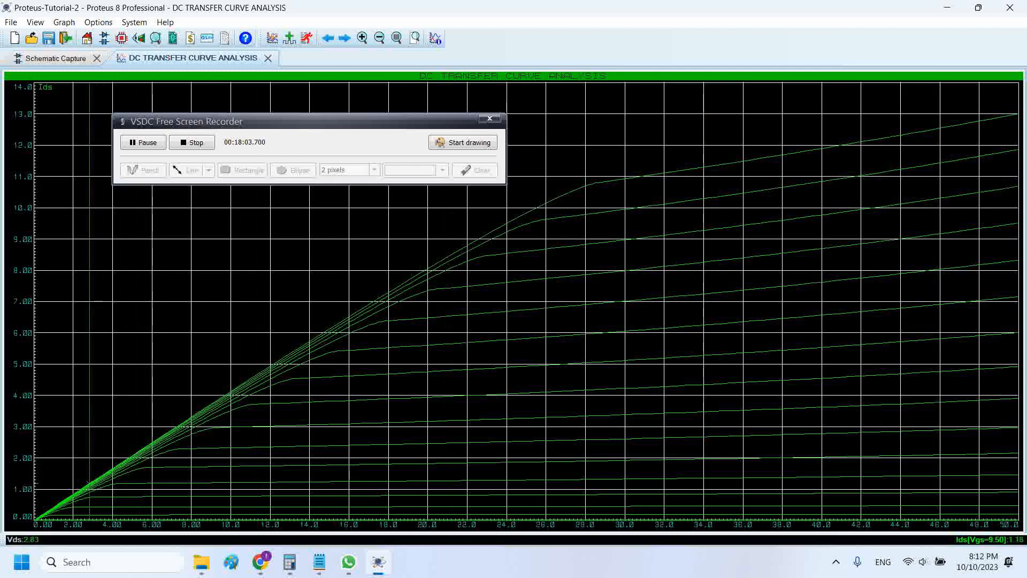
{"action": "left_click", "coordinate": [983, 515]}
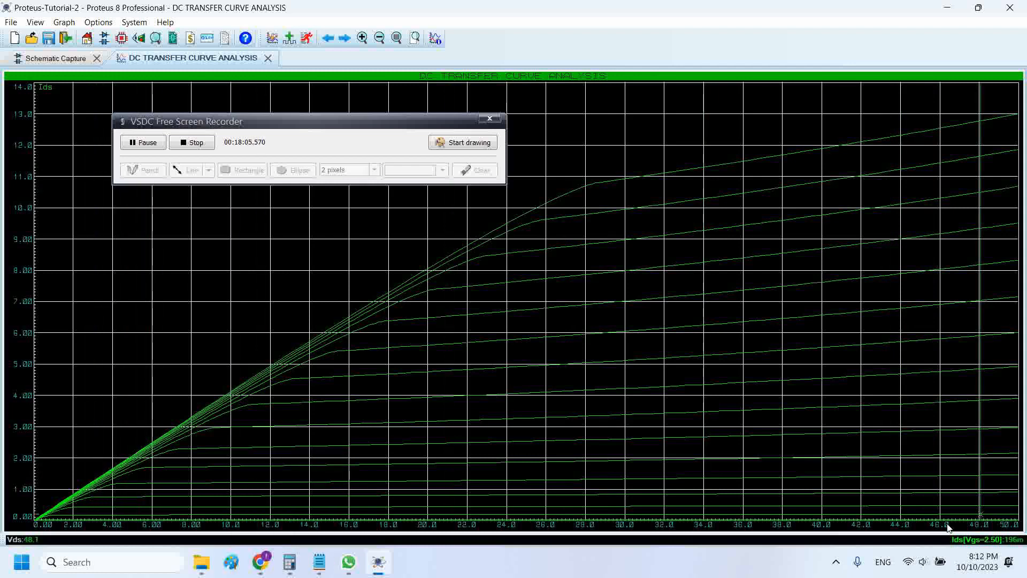